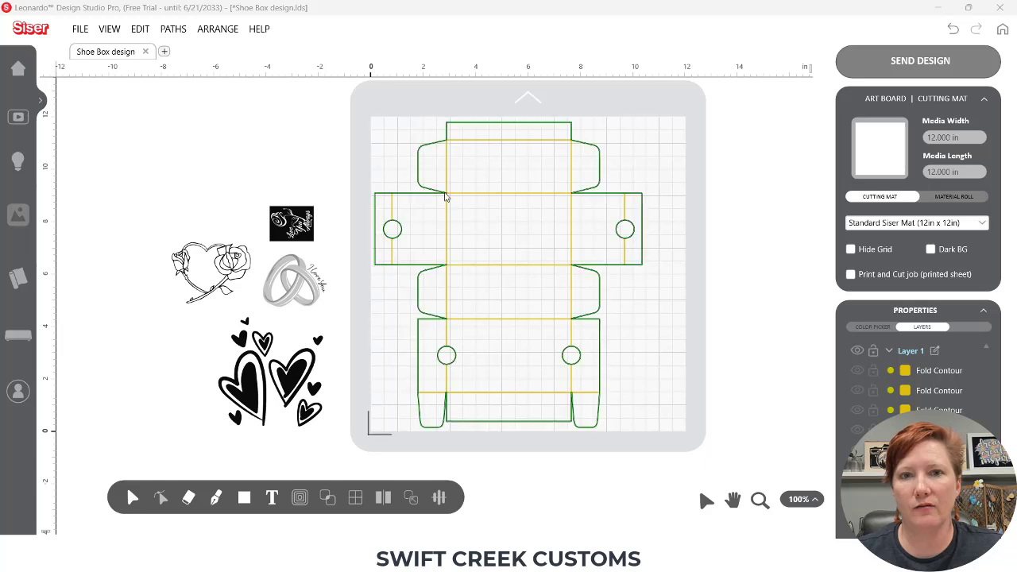
Group all the shoe box template pieces on the mat and lock the group against editing.
left_click_drag(360, 102, 602, 384)
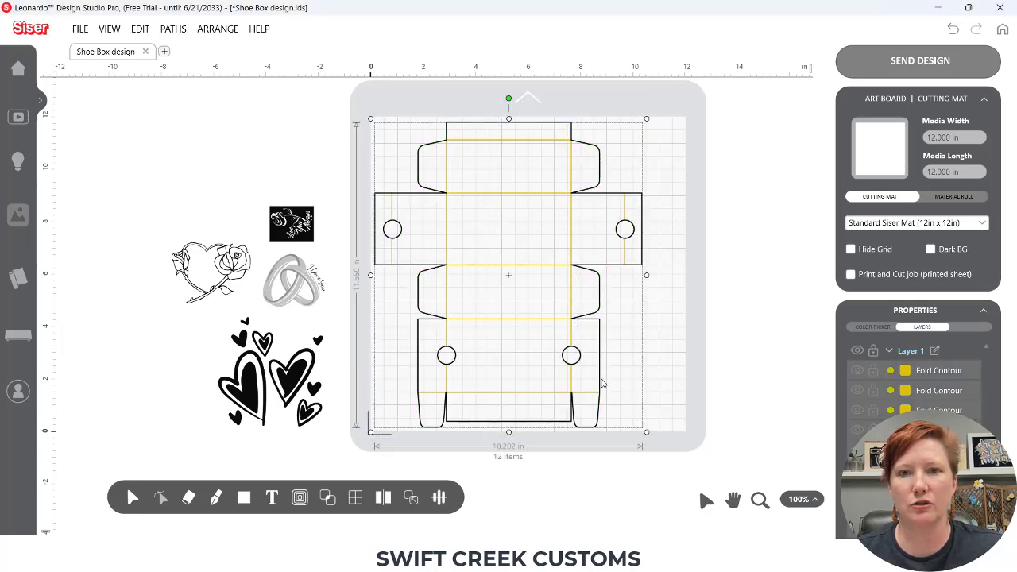
key("ctrl+g")
left_click(927, 373)
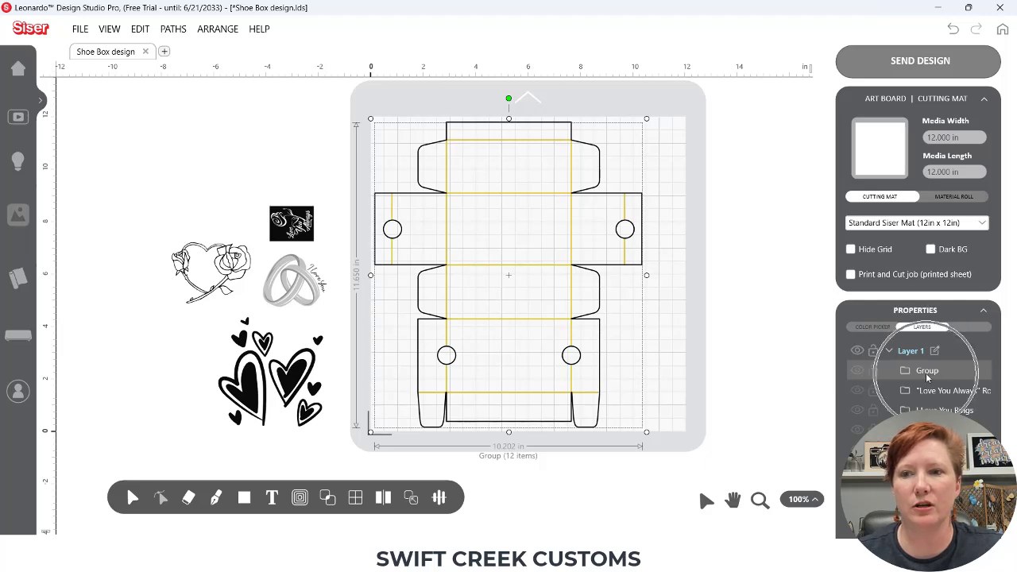
left_click(984, 99)
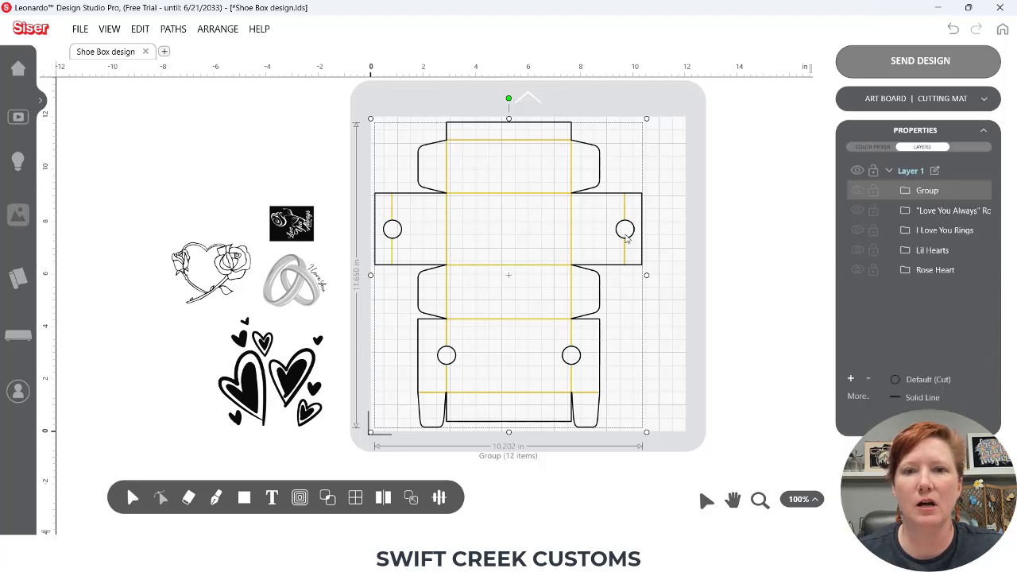
left_click(873, 192)
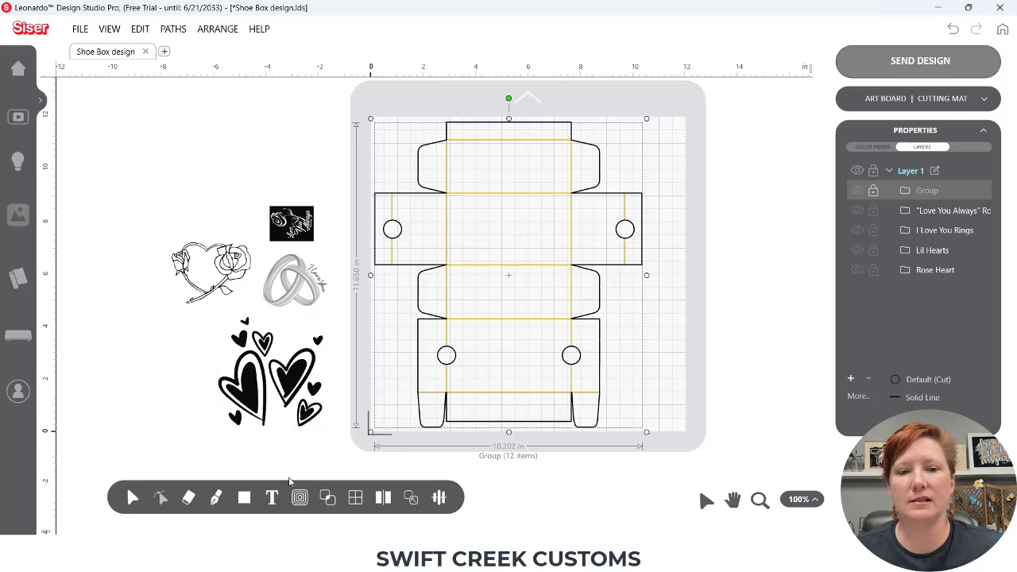
Draw an ellipse about 3.3 in wide and 2.1 in high between the two holes in the template's lower panel.
mouse_move(272, 497)
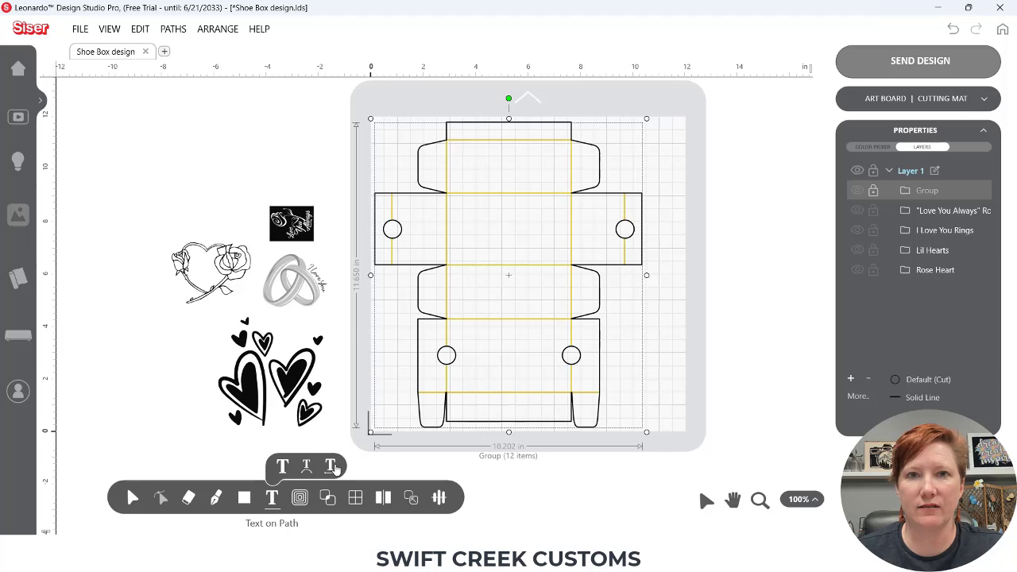
mouse_move(242, 506)
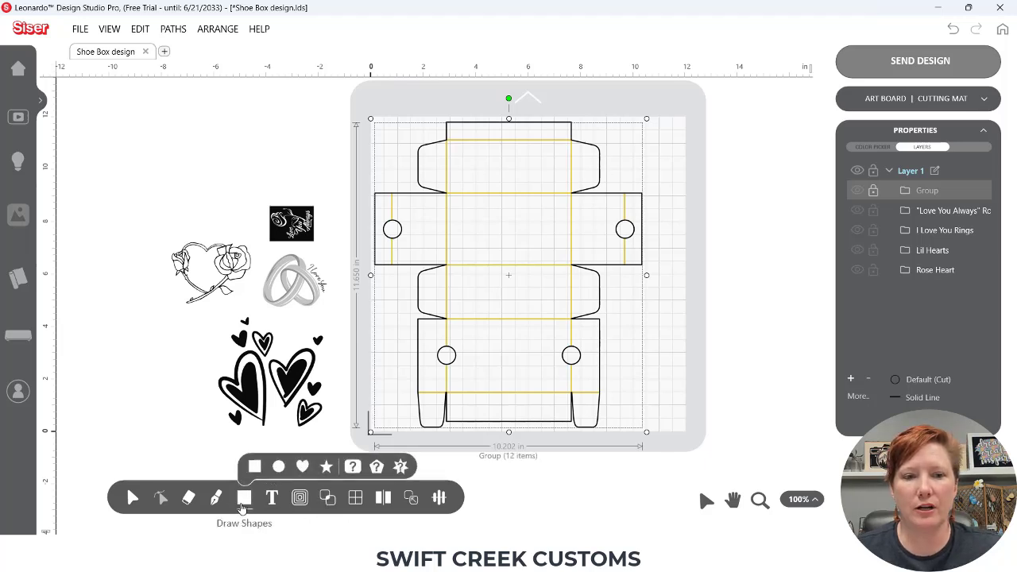
left_click(279, 468)
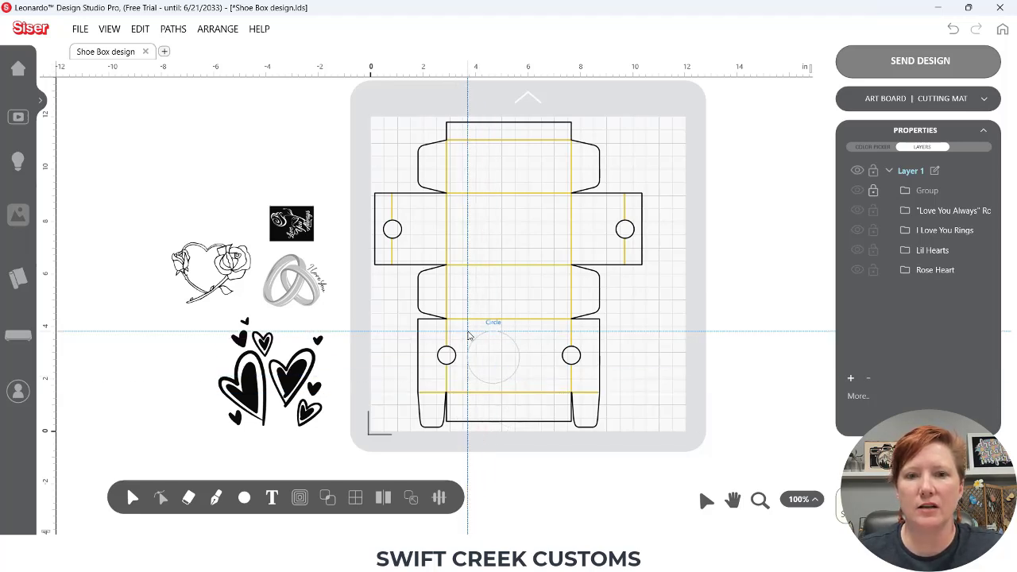
left_click_drag(468, 334, 557, 392)
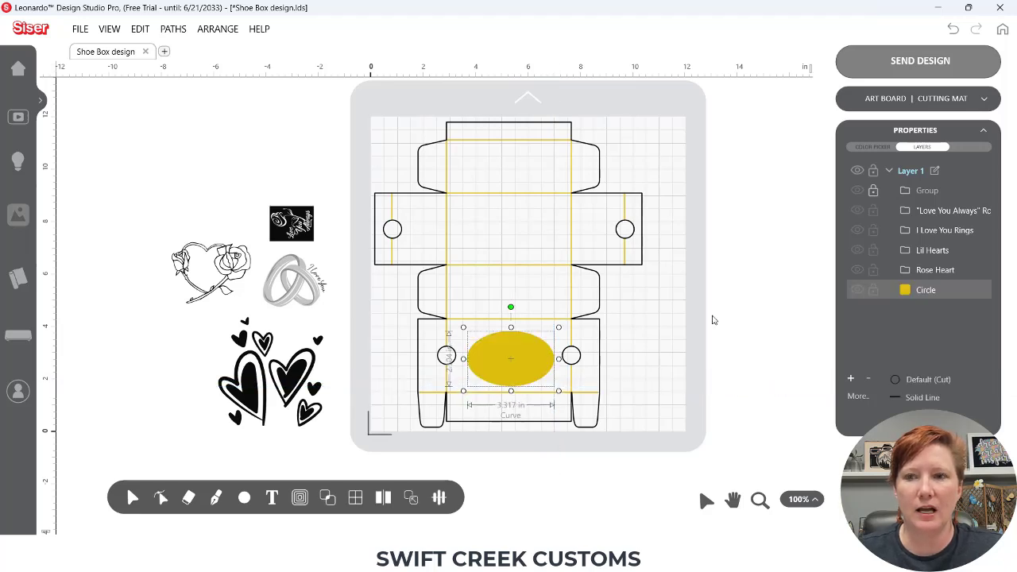
Give the ellipse no fill and a black (#000000) stroke.
left_click(871, 148)
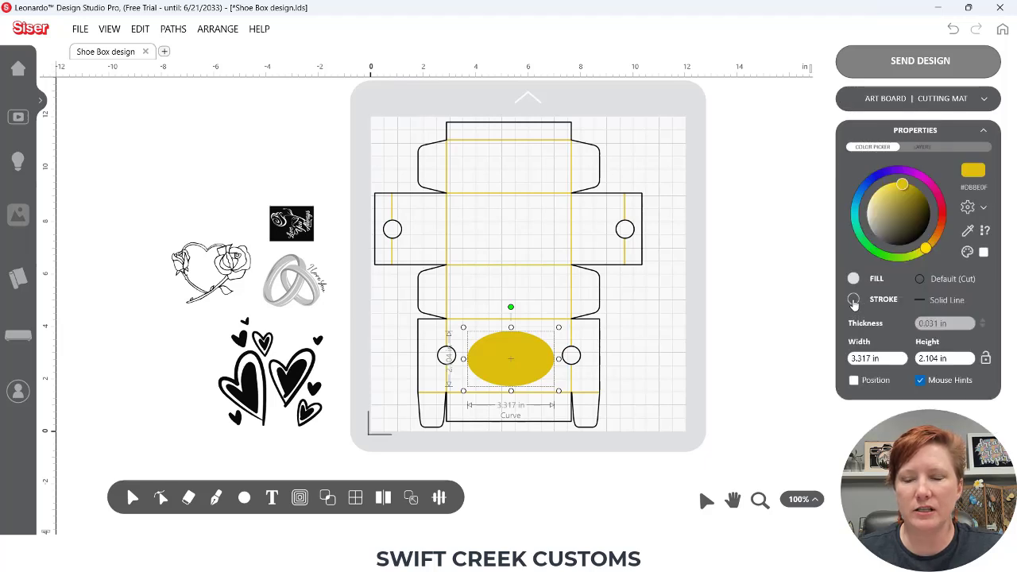
left_click(854, 300)
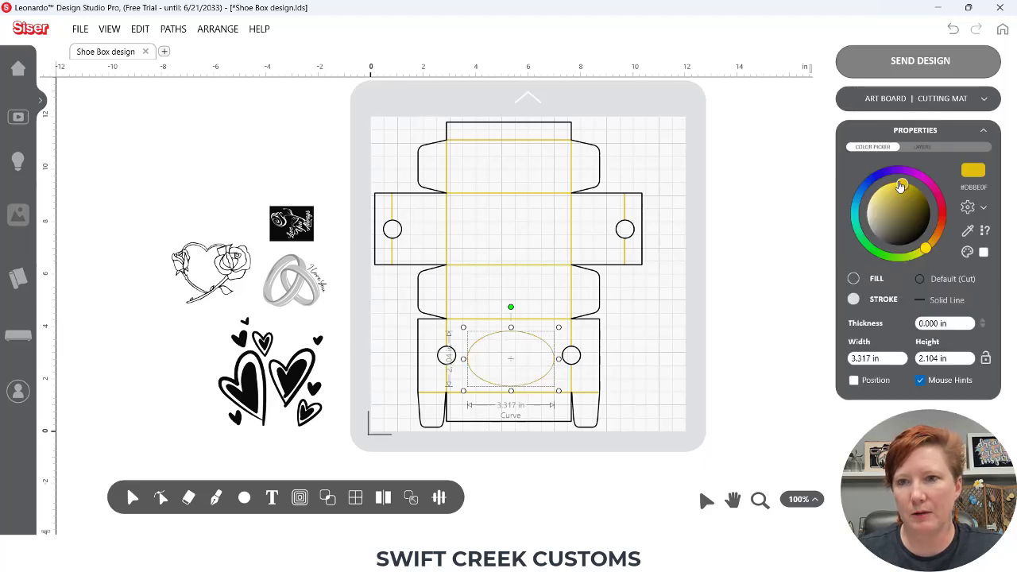
left_click_drag(902, 185, 914, 251)
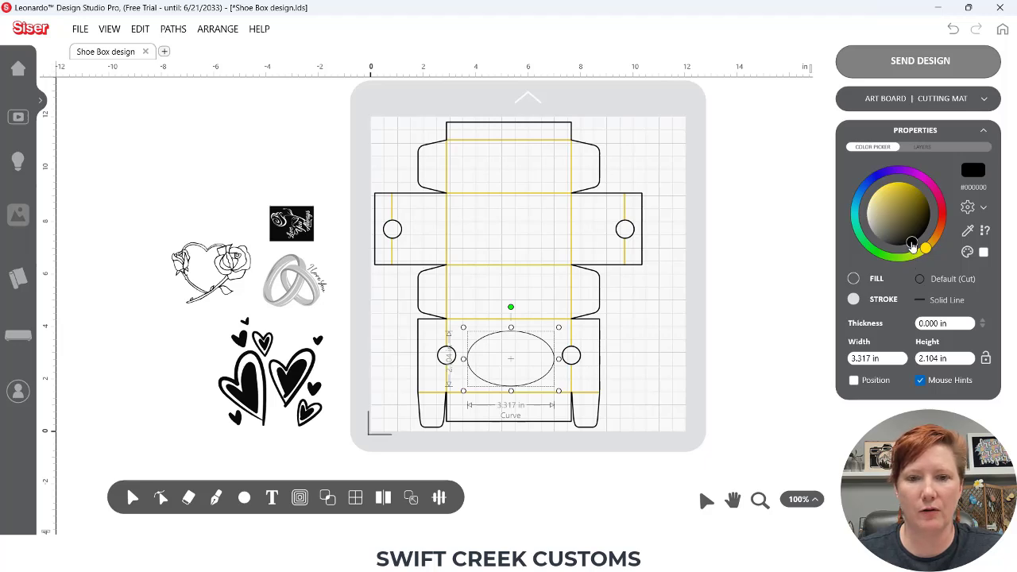
Shrink the ellipse to about 2.8 in wide and 1.8 in high.
left_click(760, 499)
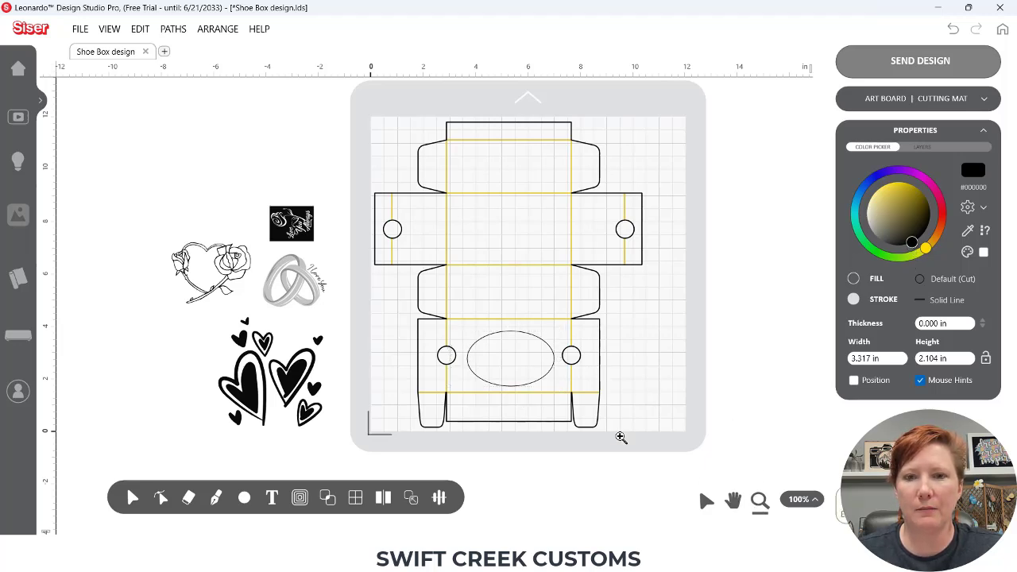
left_click_drag(399, 281, 657, 456)
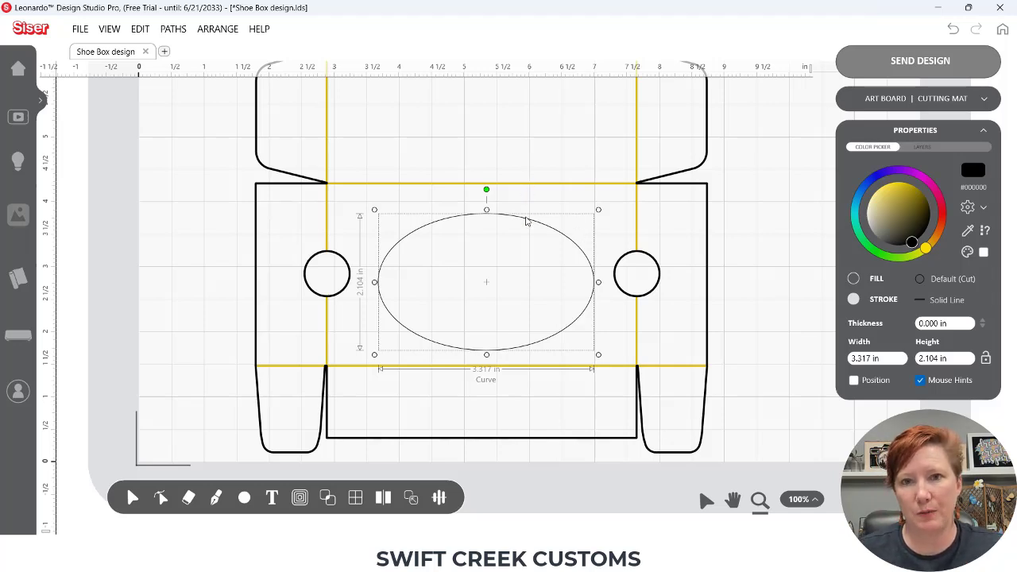
left_click_drag(598, 210, 571, 262)
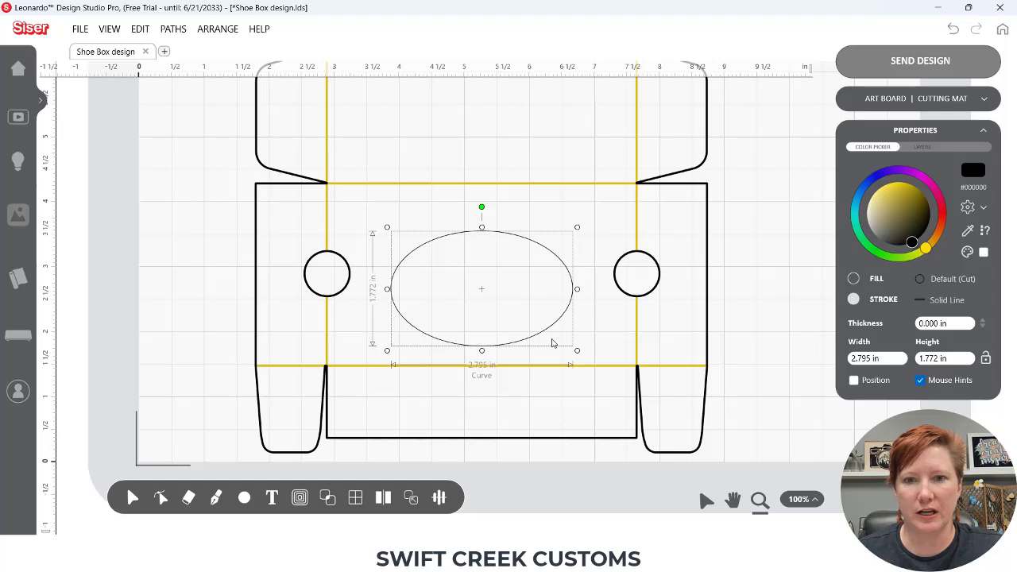
Unlock the box group and center the ellipse horizontally with it.
left_click(922, 147)
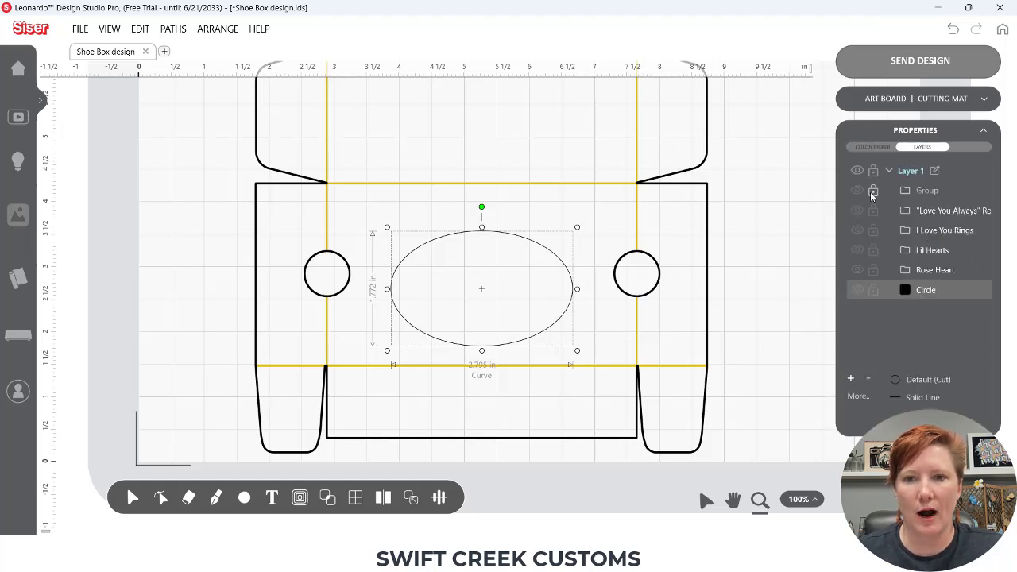
left_click_drag(785, 250, 455, 306)
left_click(440, 500)
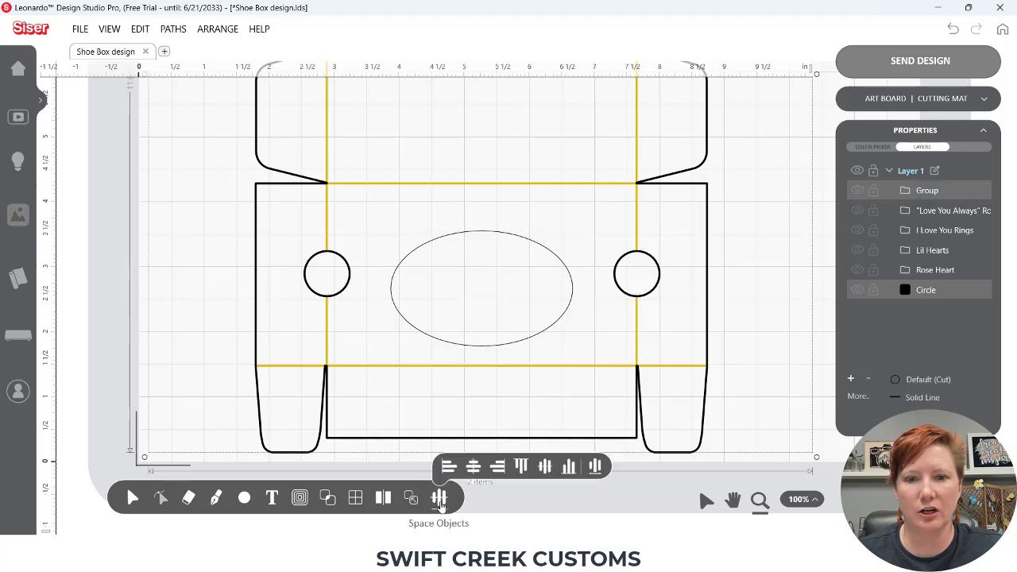
left_click(473, 467)
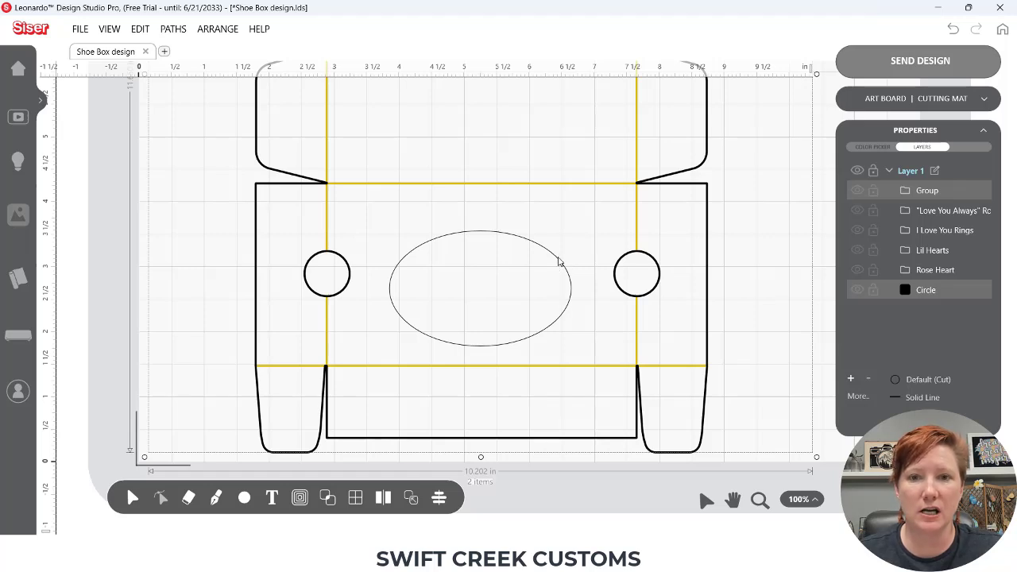
left_click(729, 260)
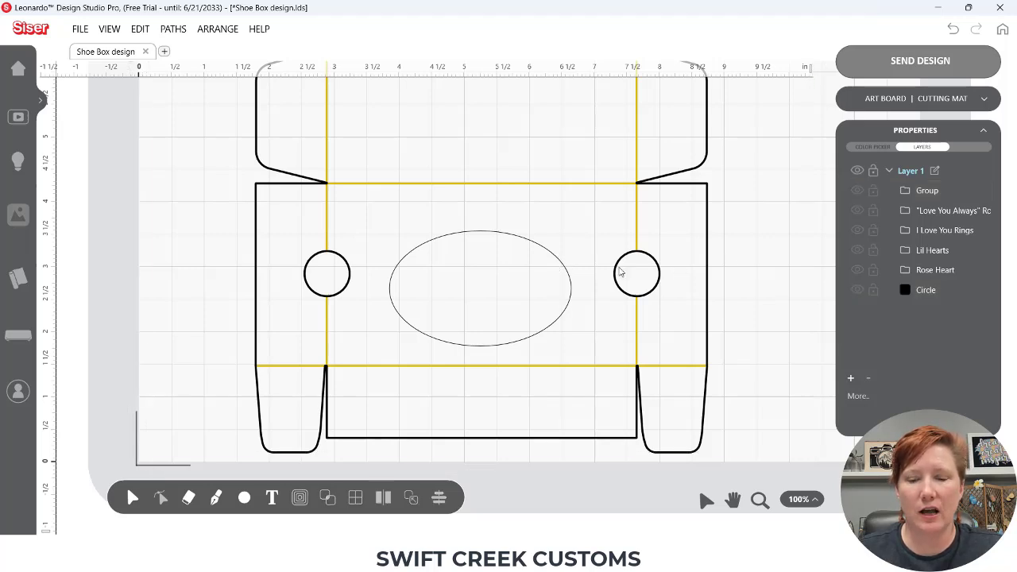
Reduce the ellipse to about 2.5 in wide and 1.6 in high and move it back to the middle of the panel.
left_click(561, 264)
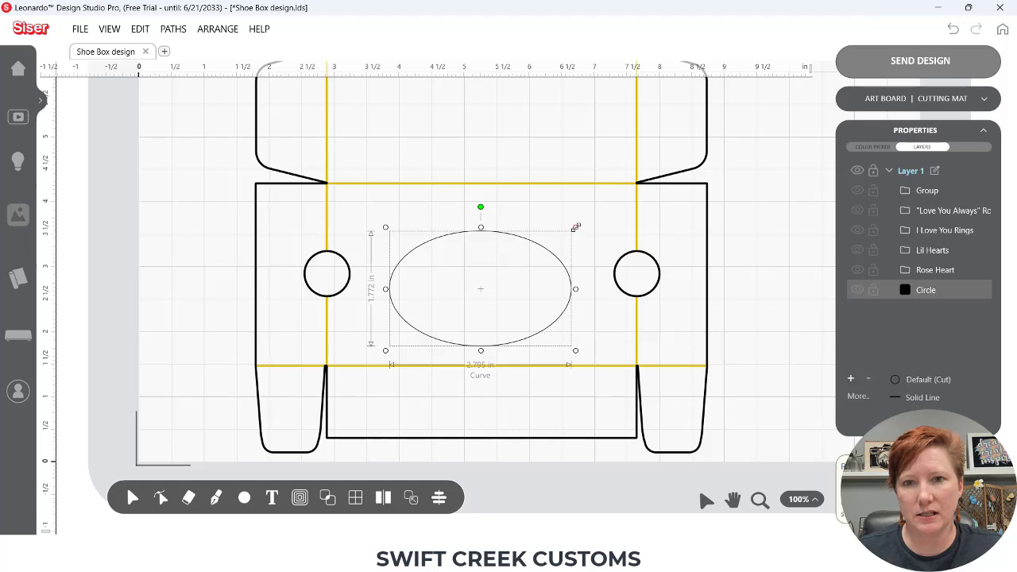
left_click_drag(576, 228, 558, 238)
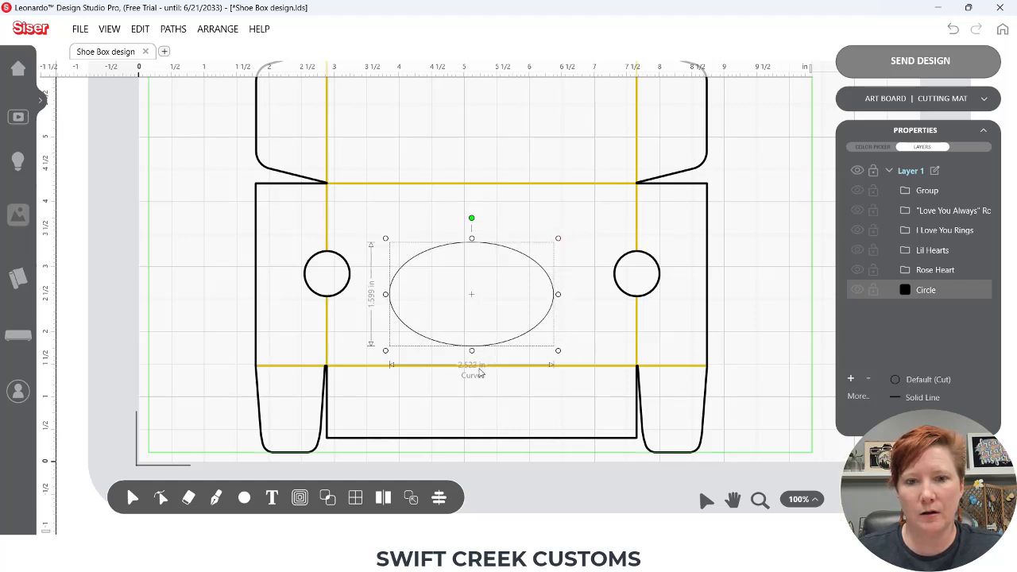
left_click_drag(545, 322, 554, 310)
Center the resized ellipse horizontally with the box group again, and lock the group.
left_click_drag(748, 262, 450, 302)
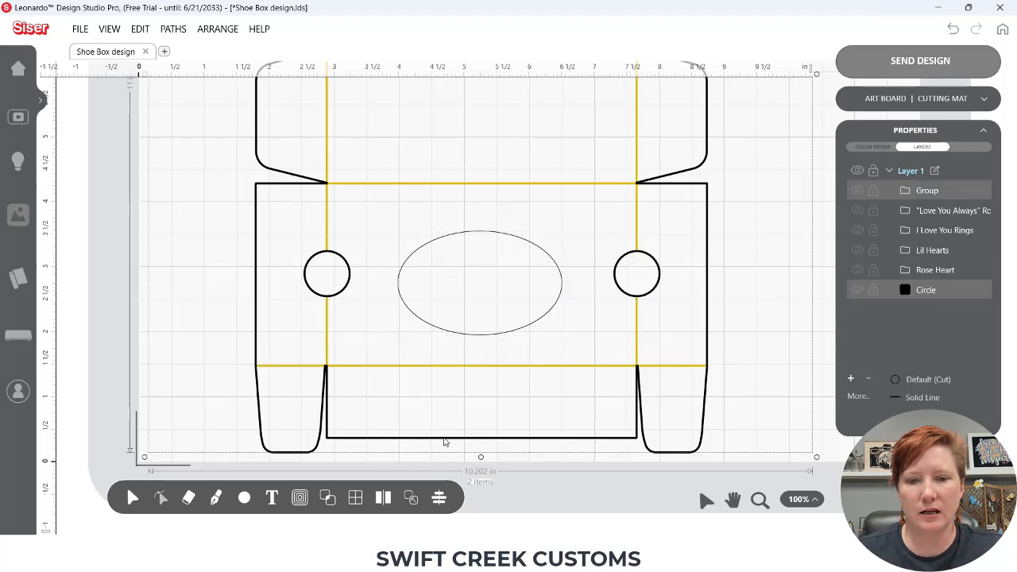
left_click(438, 497)
left_click(473, 467)
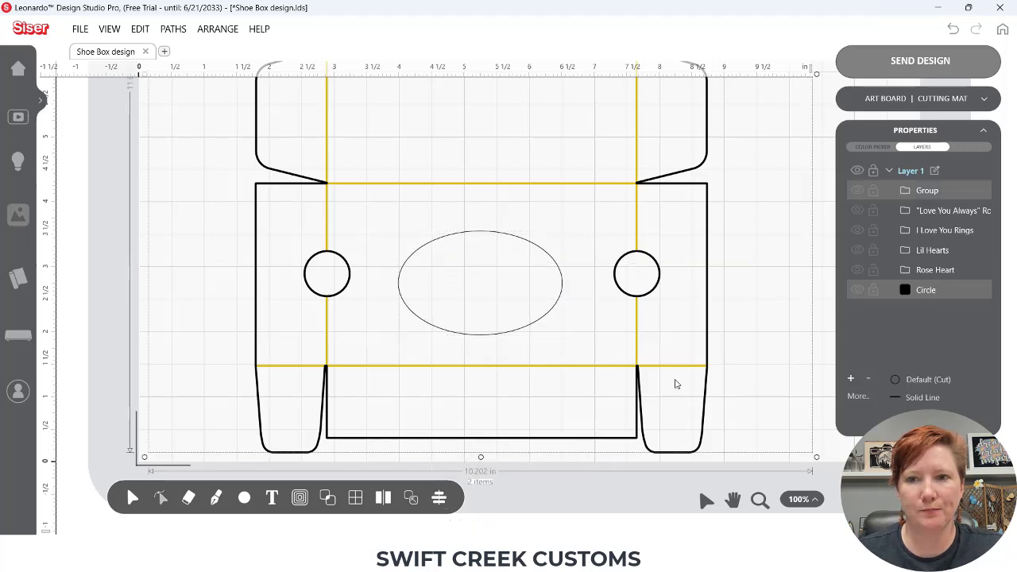
left_click(799, 326)
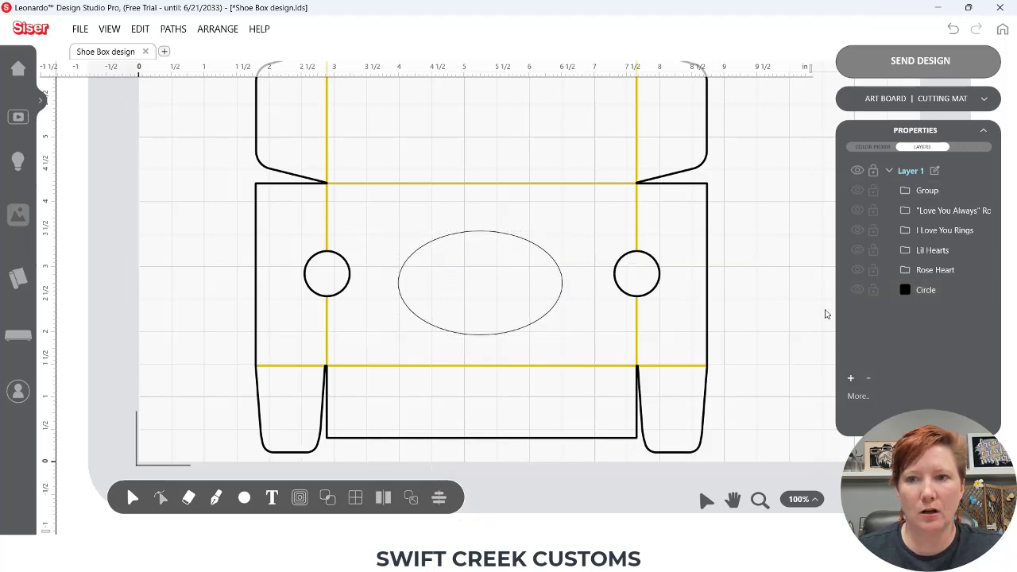
left_click(873, 192)
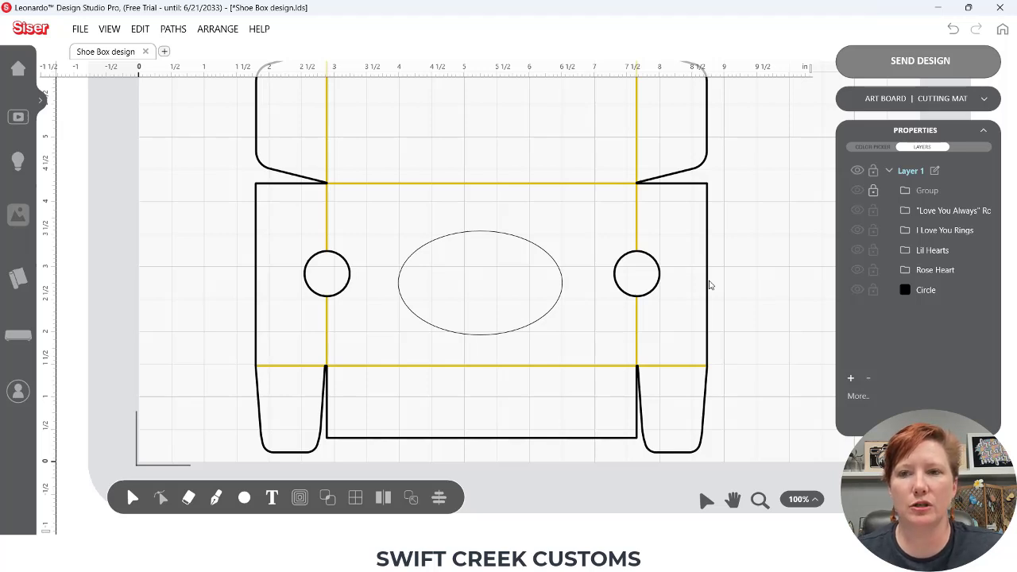
Start Text on Path along the ellipse and set the path text to HAPPY.
left_click(468, 233)
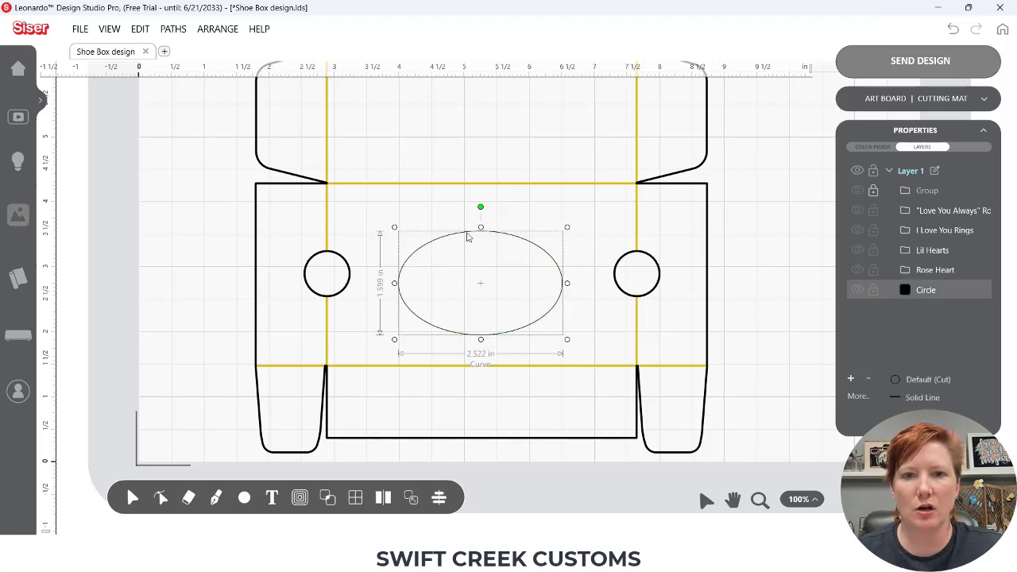
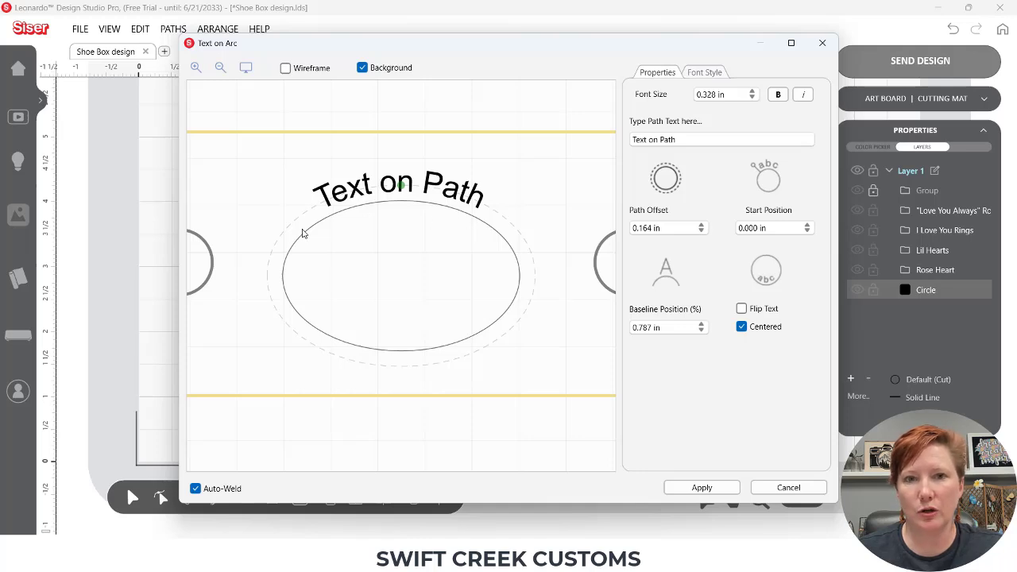
left_click(362, 136)
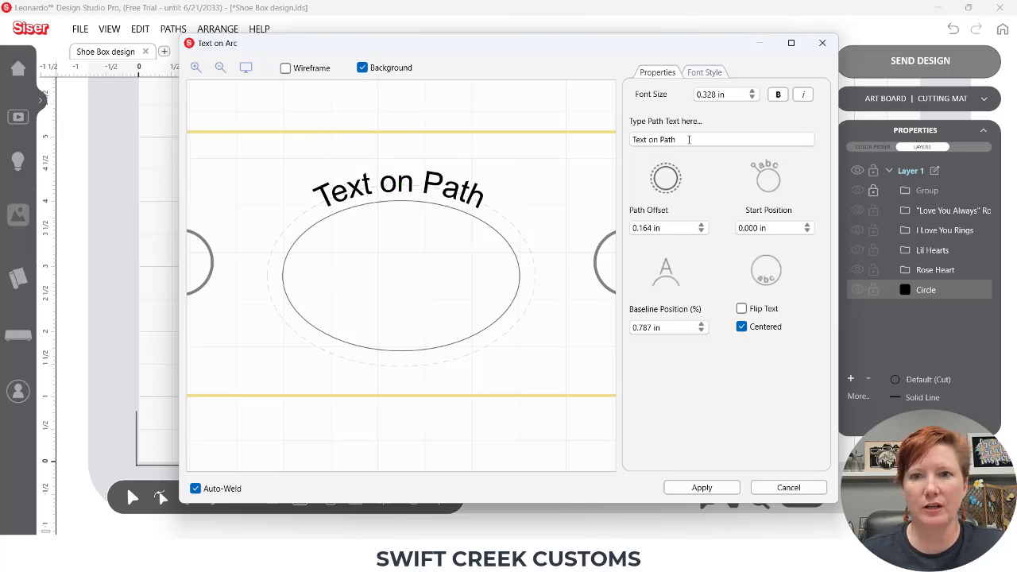
left_click_drag(688, 140, 628, 140)
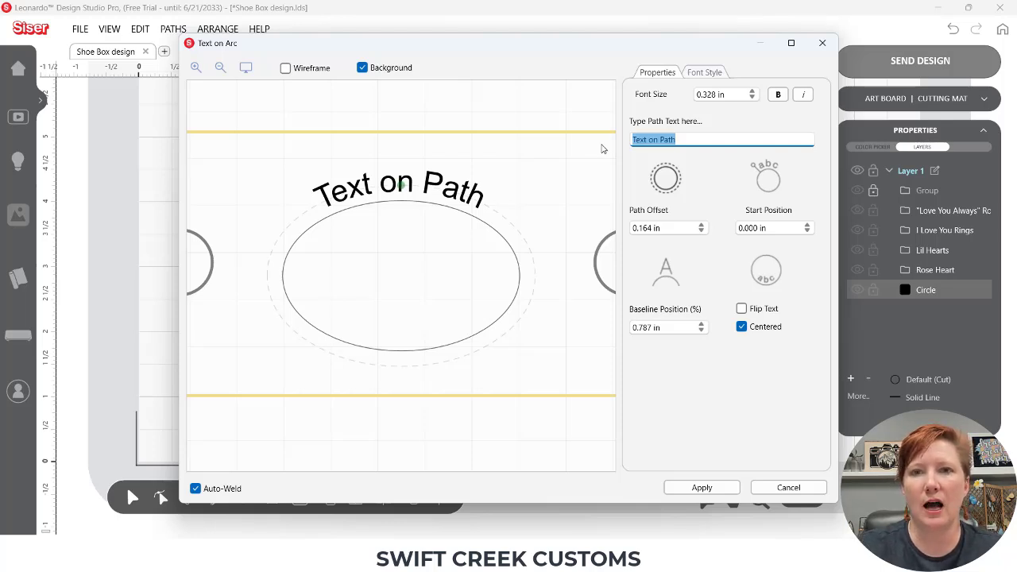
type("HAPPY")
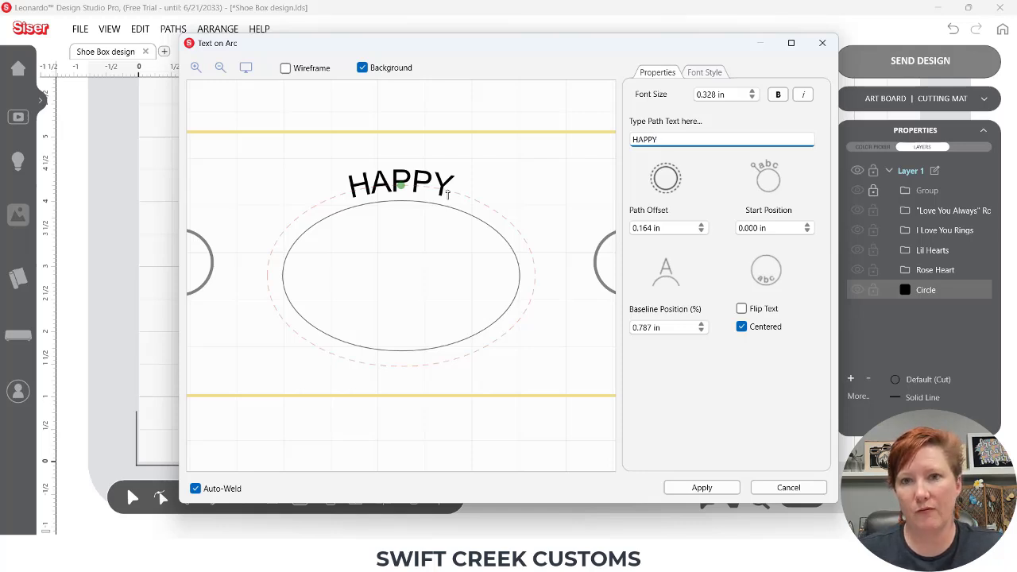
Enlarge the arched text's font size to 0.840 in and nudge its start position to 0.002 in.
left_click(753, 92)
left_click(753, 92)
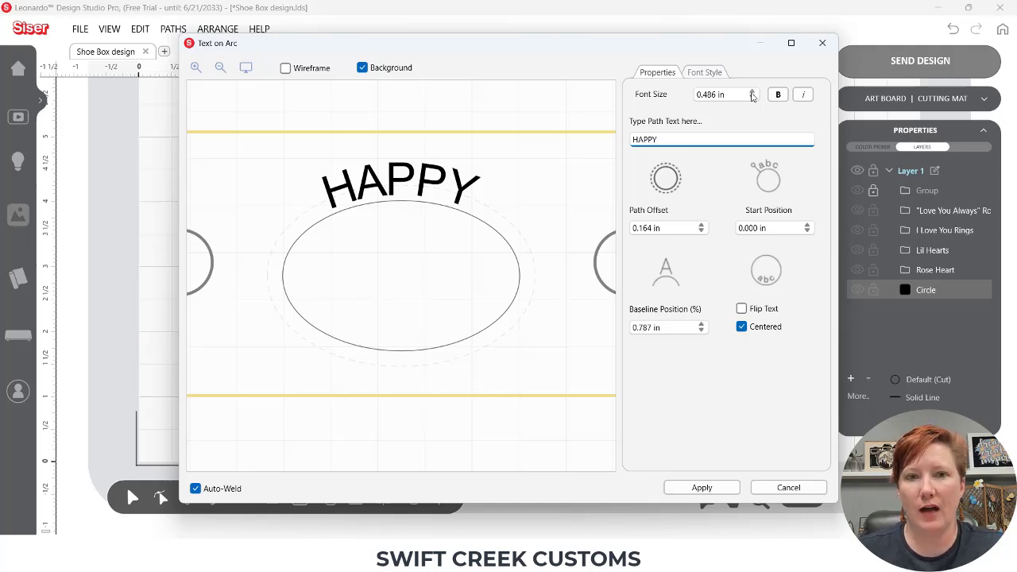
left_click(754, 92)
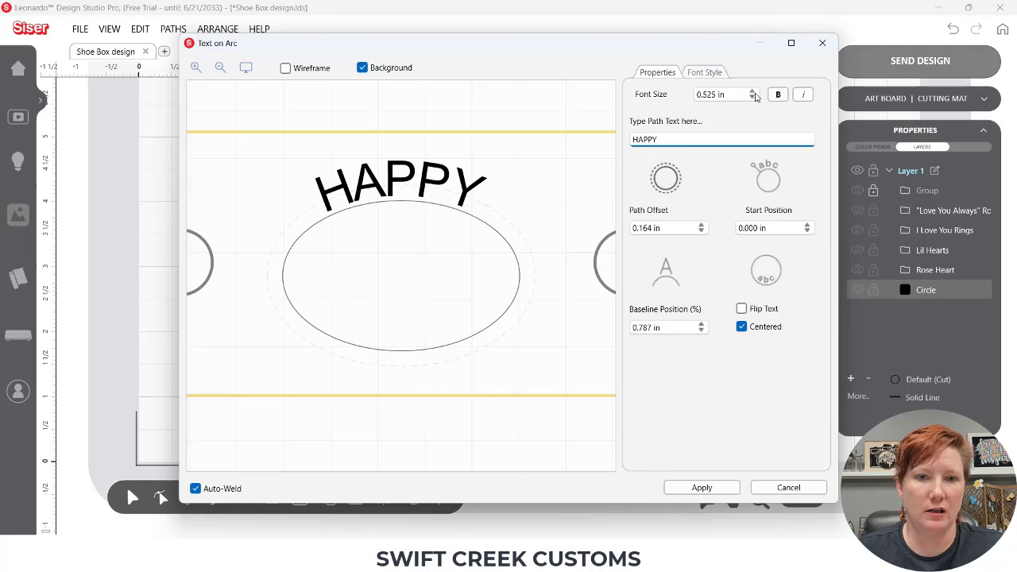
left_click(753, 92)
left_click(753, 92)
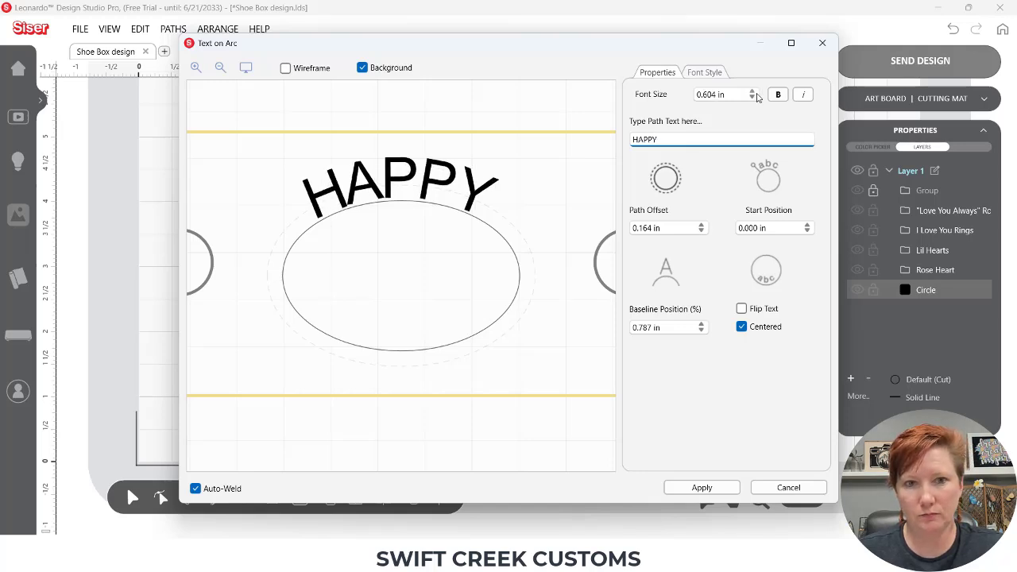
left_click(754, 93)
left_click(754, 92)
left_click(753, 92)
left_click(754, 92)
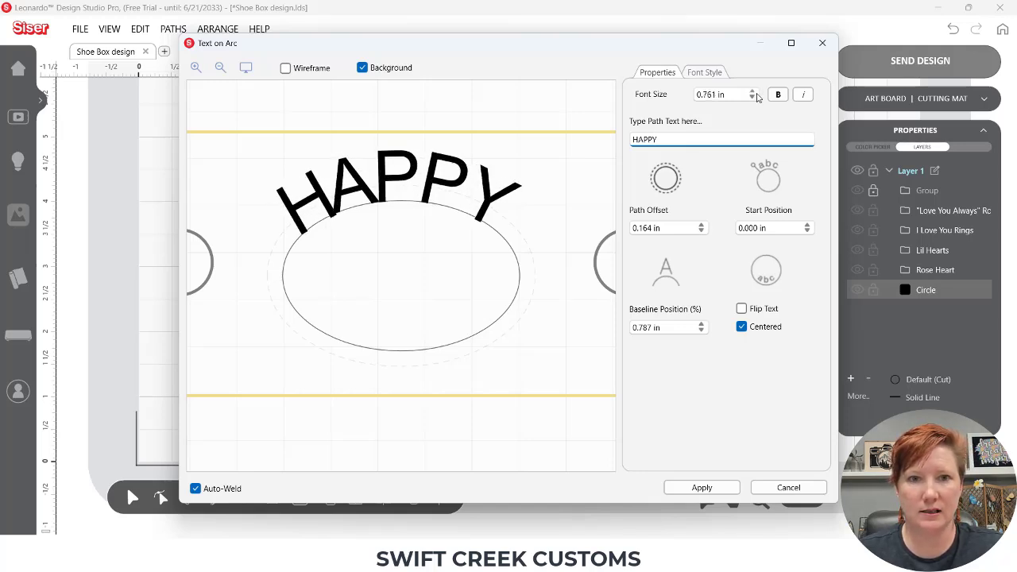
left_click(754, 92)
left_click(754, 92)
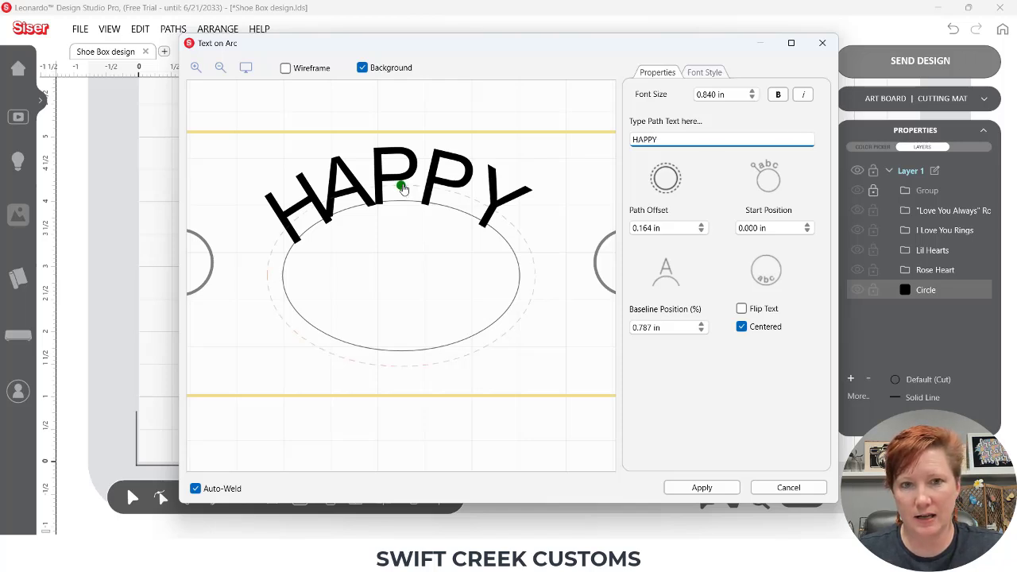
left_click_drag(403, 187, 402, 186)
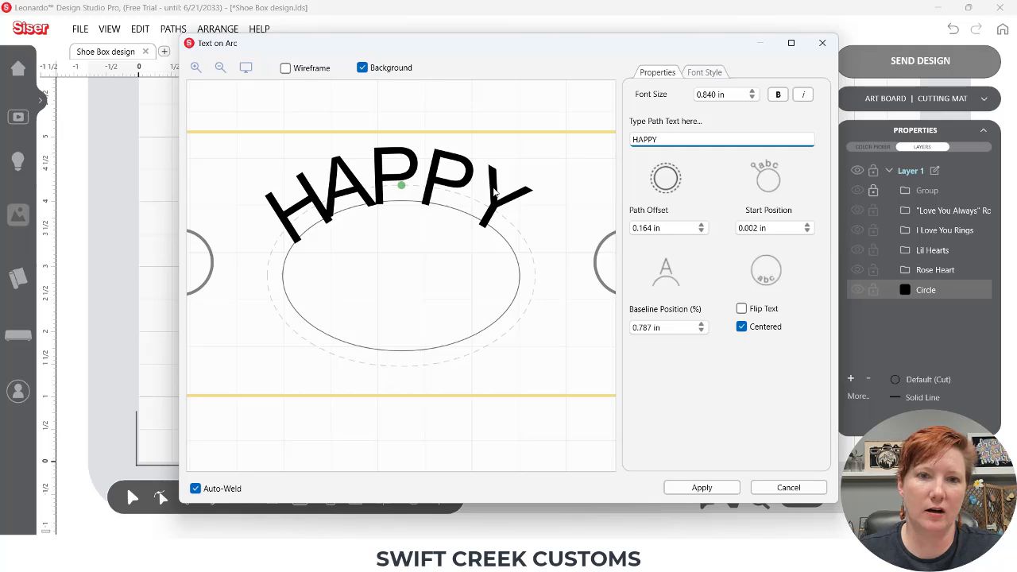
Browse the LW fonts for the arched HAPPY text and set its font to LW Sports.
left_click(706, 73)
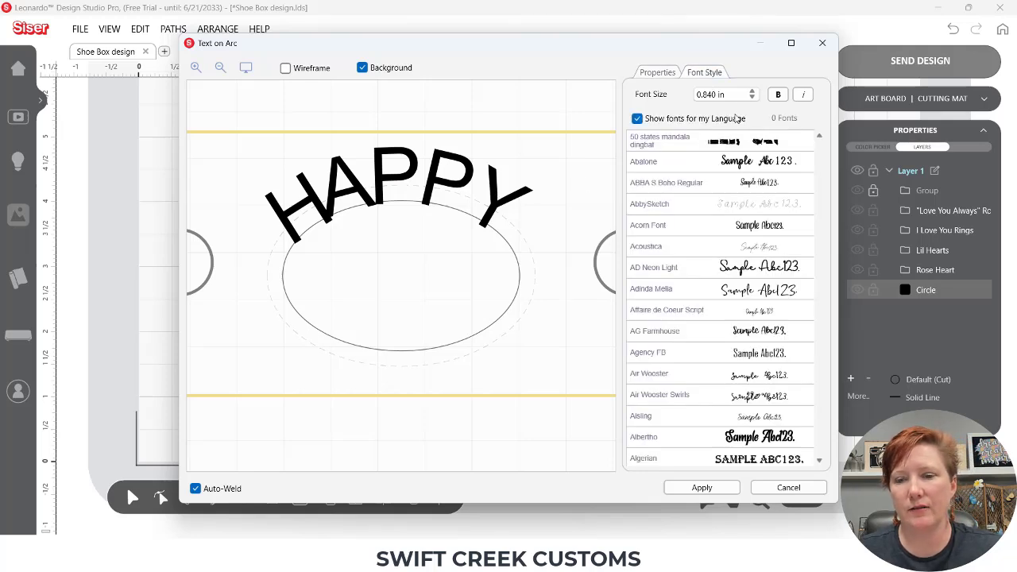
left_click(662, 164)
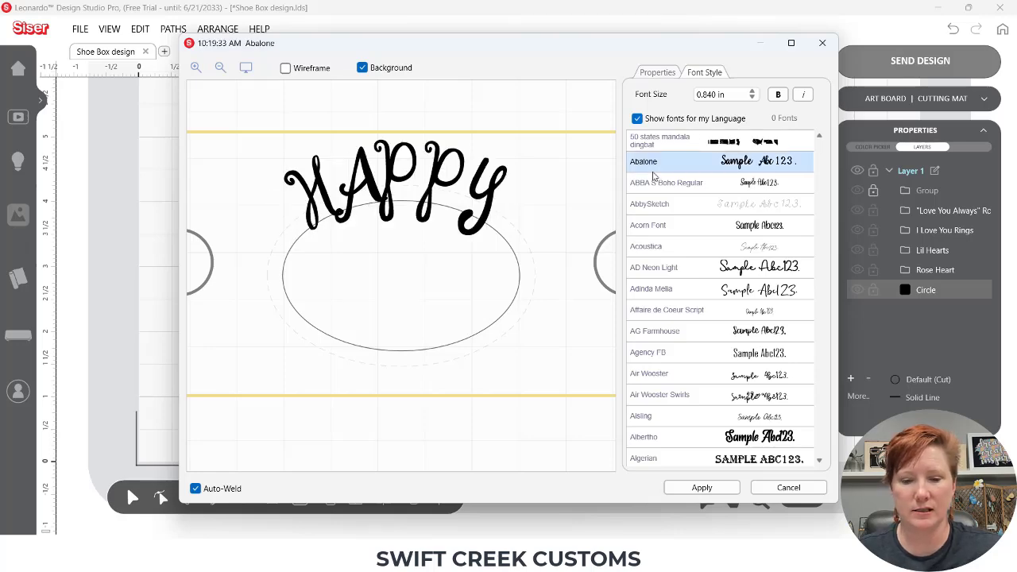
key("l")
key("w")
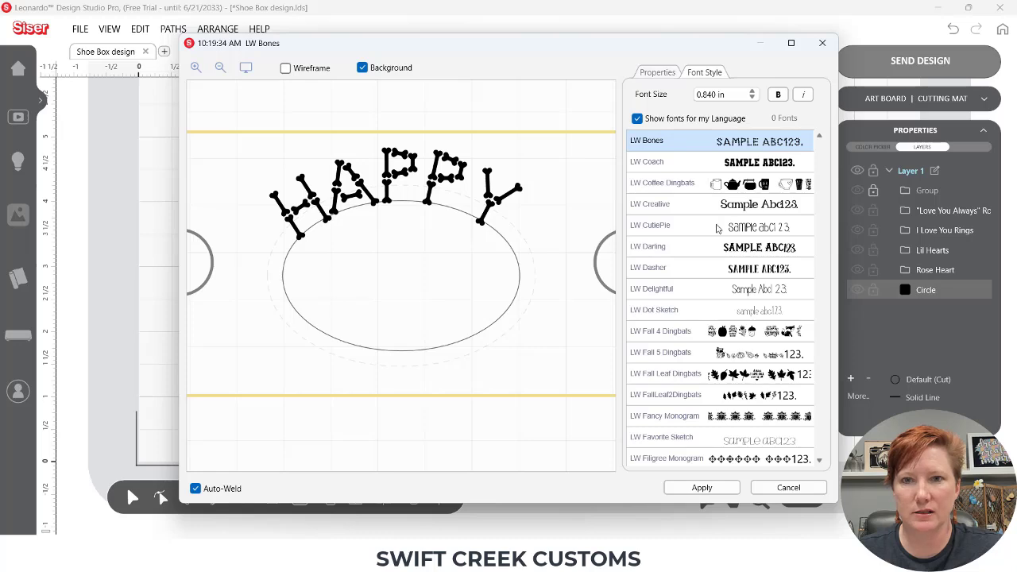
left_click(669, 164)
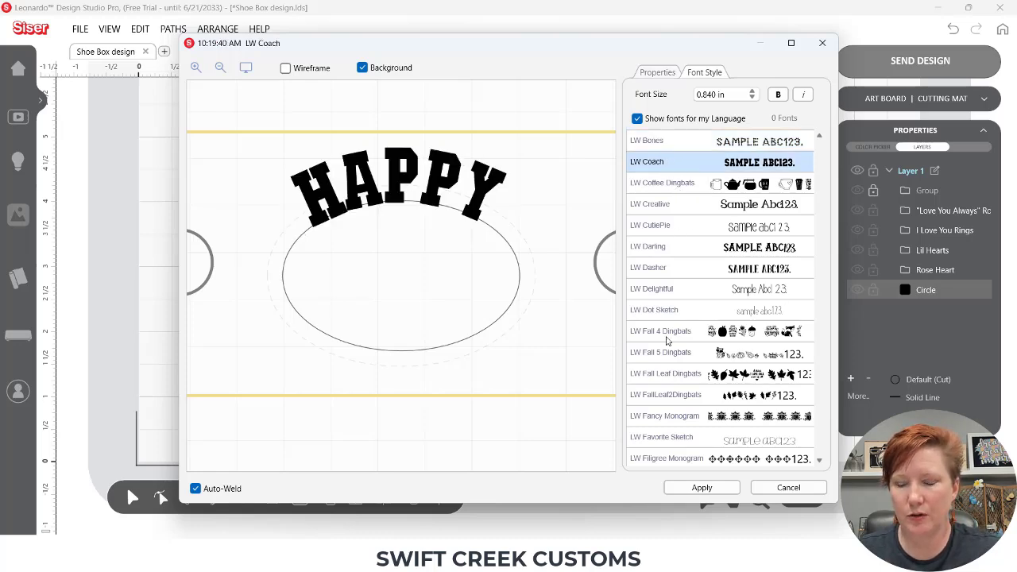
key("Down")
key("Down")
key("Down")
key("Down")
key("Down")
key("Down")
key("Down")
key("Down")
key("Down")
key("Down")
key("Down")
key("Down")
key("Down")
key("Down")
key("Down")
scroll(668, 358, "down", 10)
left_click(657, 414)
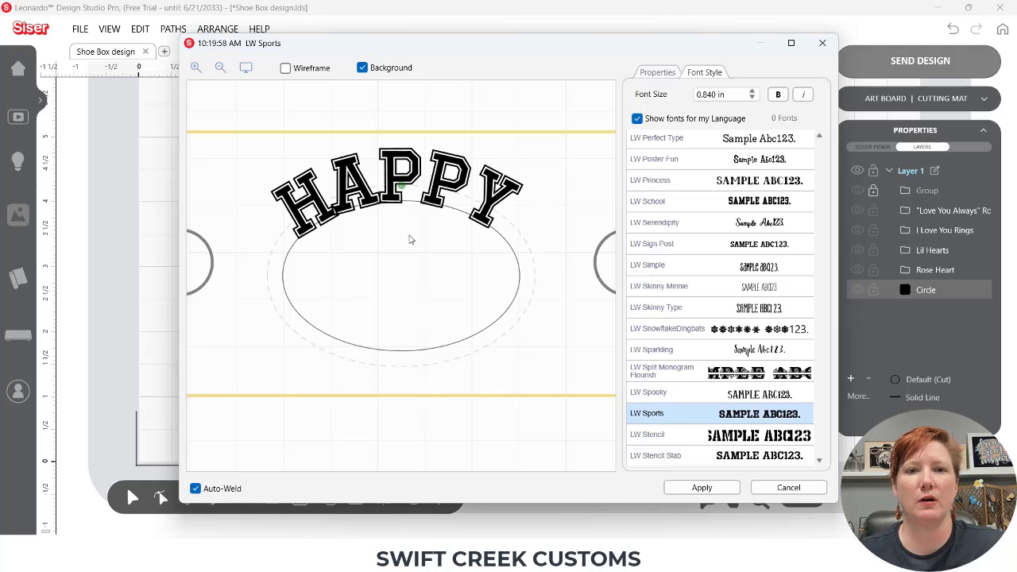
left_click(337, 211)
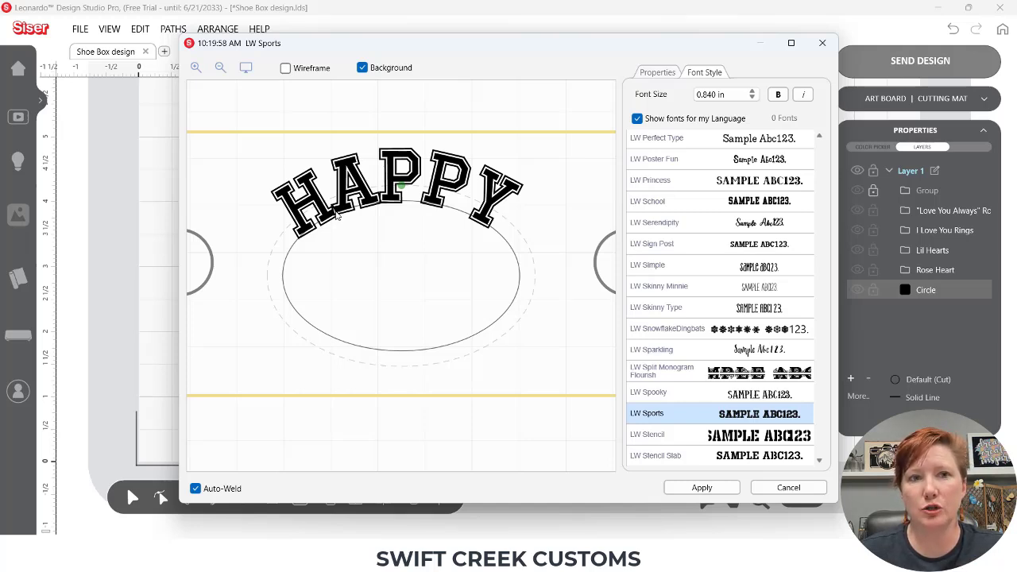
Try spacing the path text's letters as H A PPY, and discard this text on path without applying it.
left_click(661, 73)
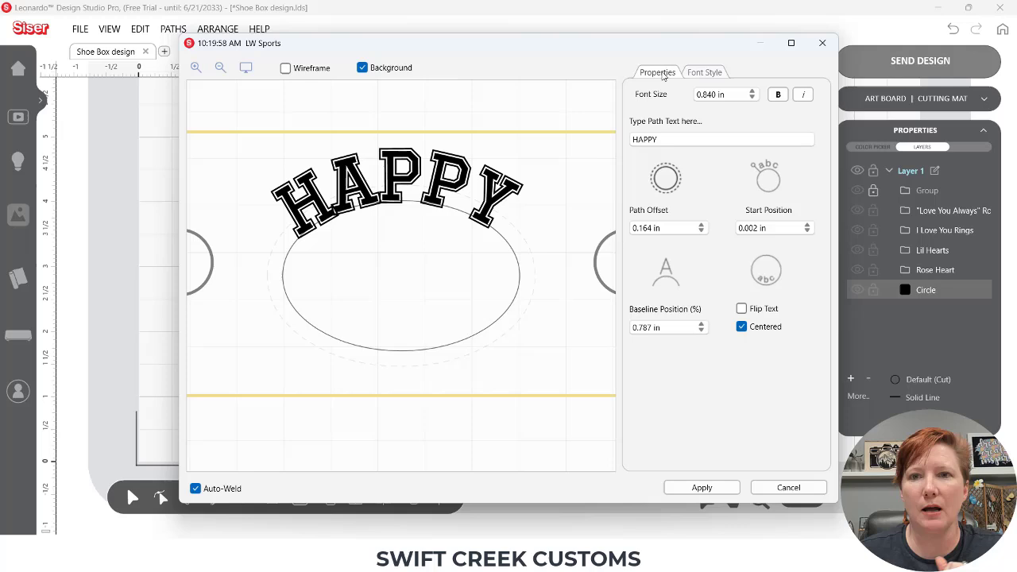
left_click(639, 139)
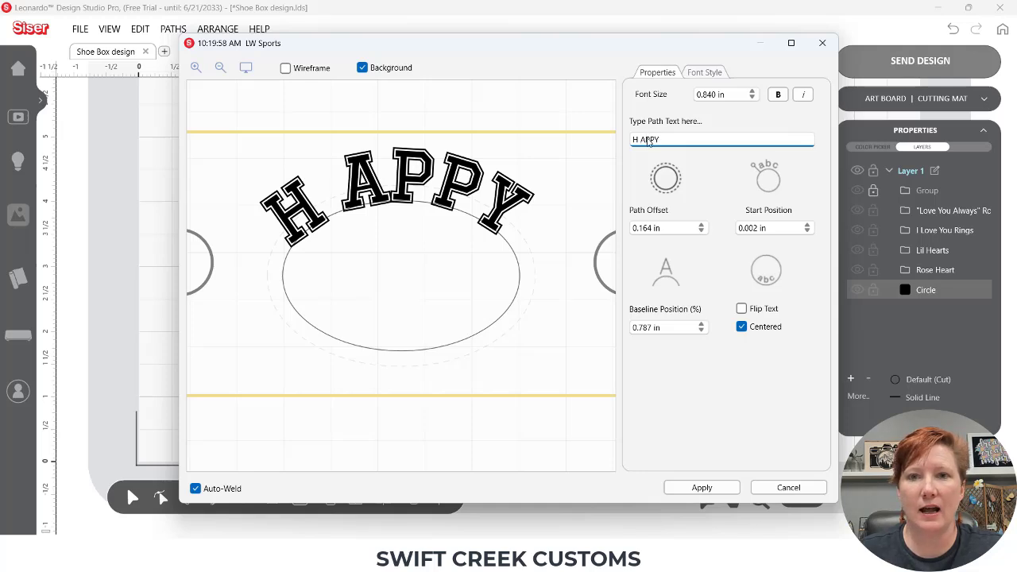
left_click(648, 141)
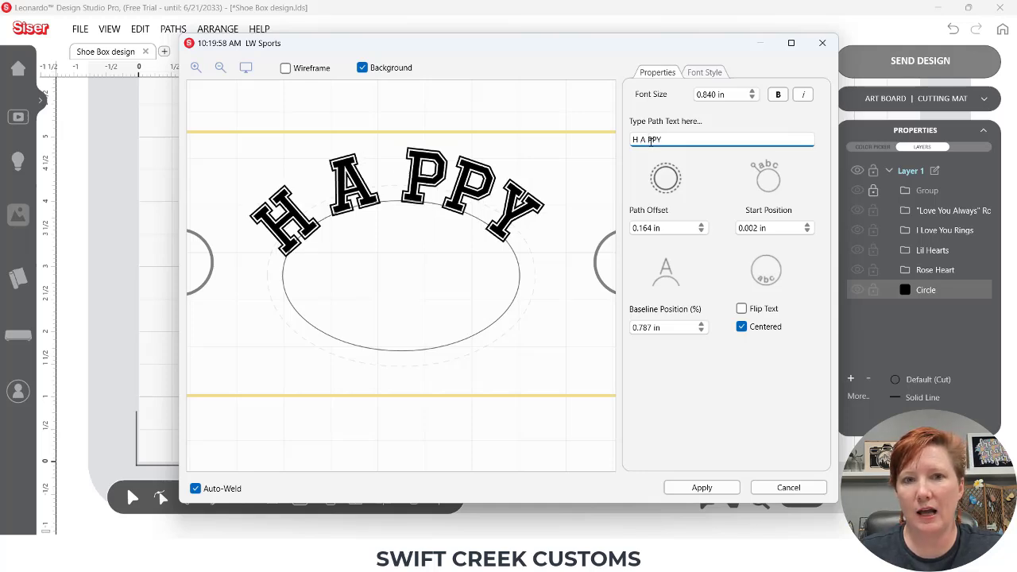
left_click(653, 141)
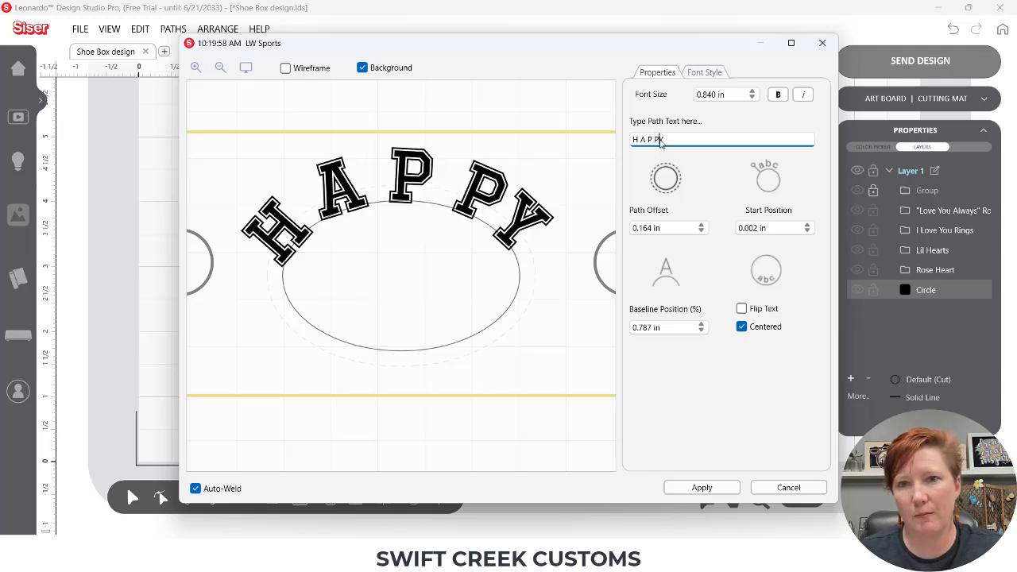
left_click(660, 139)
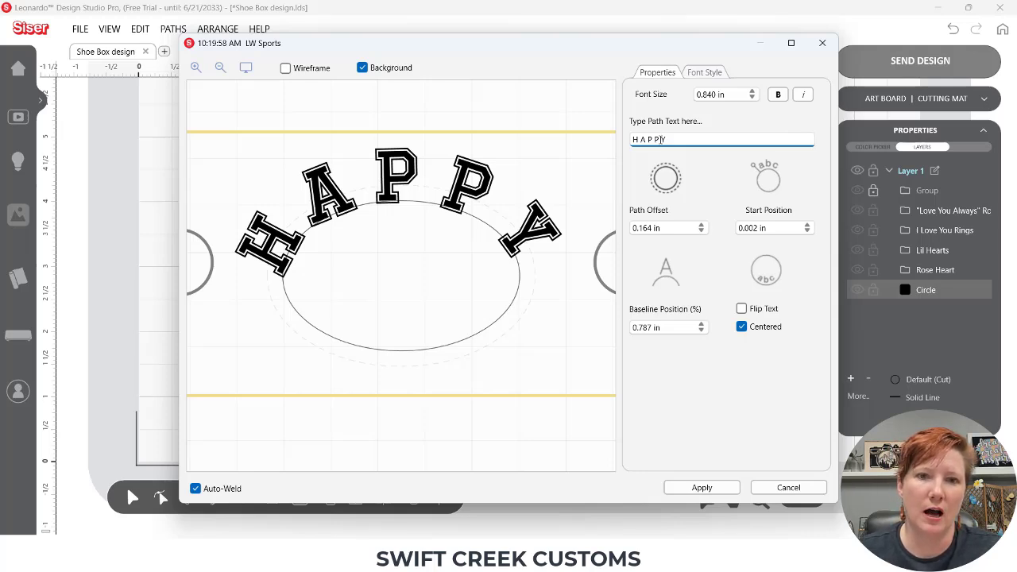
key("BackSpace")
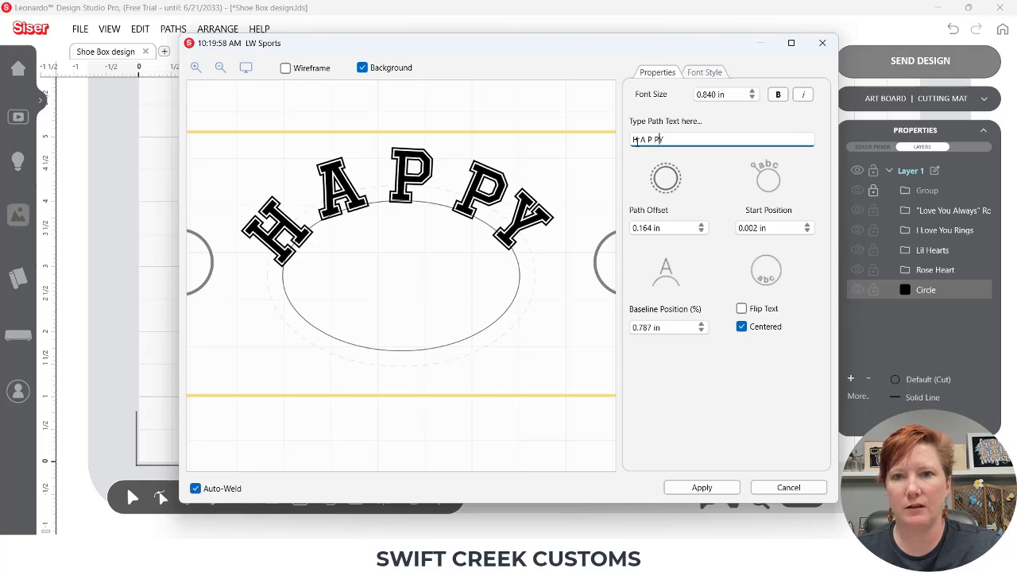
left_click(656, 139)
key("BackSpace")
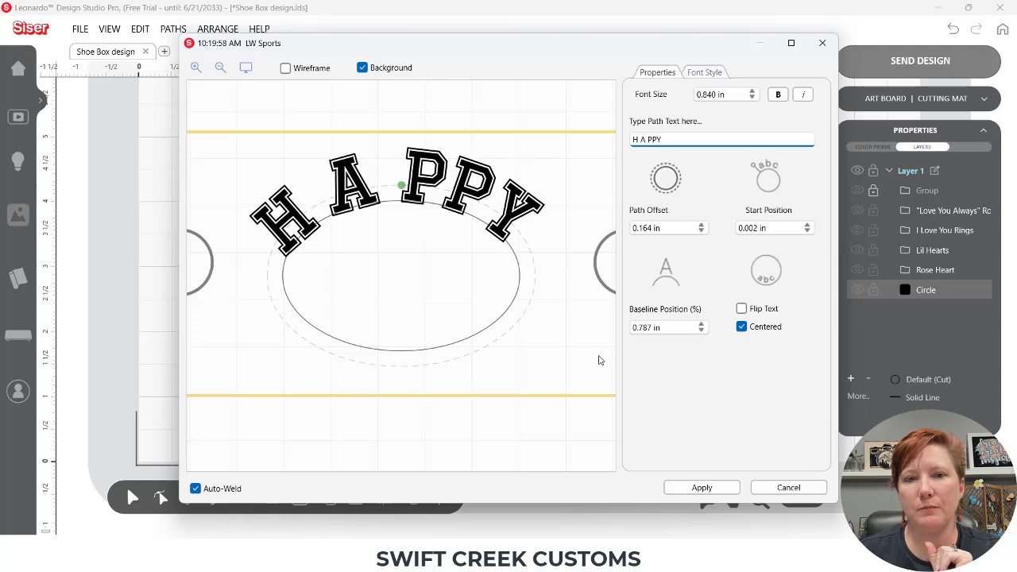
left_click(779, 491)
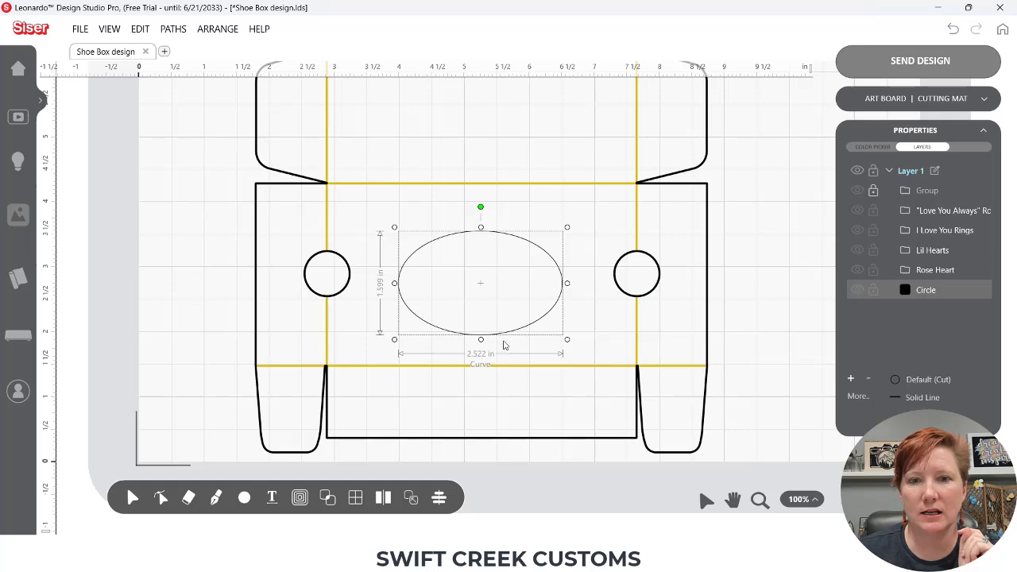
Reduce the ellipse to about 2.33 in wide and 1.0 in high in the middle of the panel.
left_click_drag(481, 340, 487, 316)
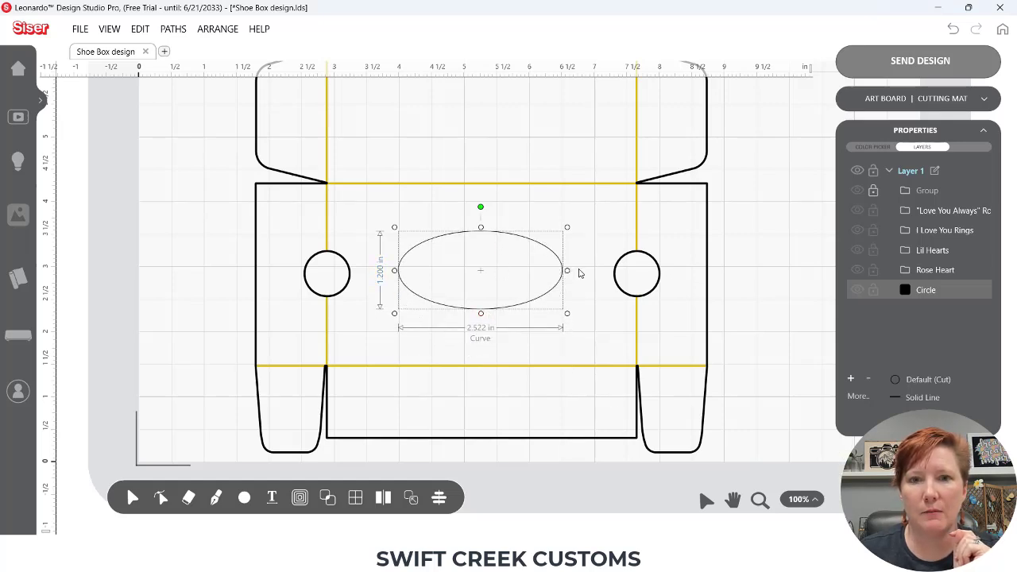
left_click_drag(567, 271, 555, 274)
left_click_drag(474, 313, 477, 283)
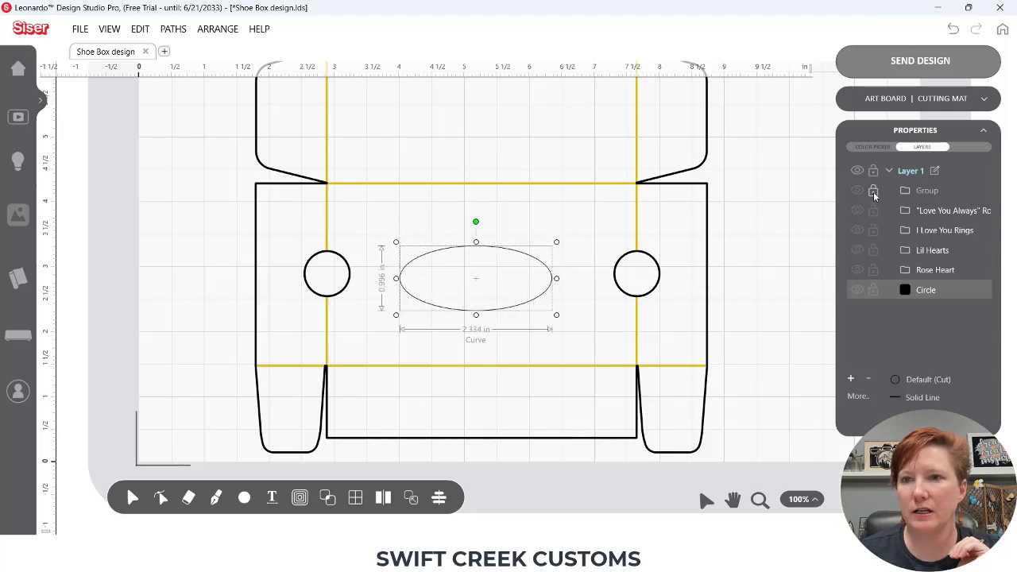
Center the reduced ellipse horizontally with the box group, and lock the group.
left_click(757, 295)
left_click_drag(758, 296, 391, 280)
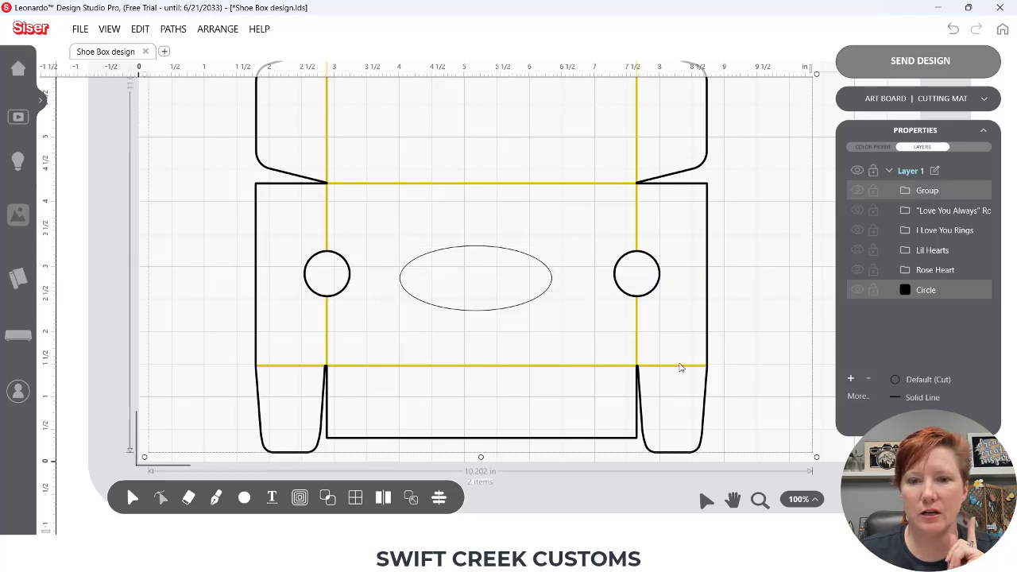
left_click(439, 498)
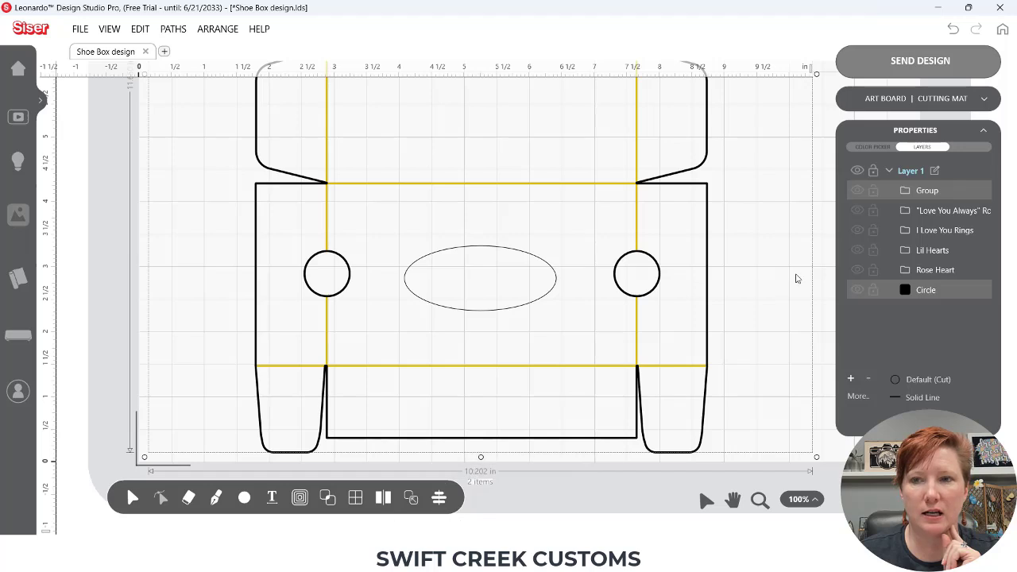
left_click(873, 191)
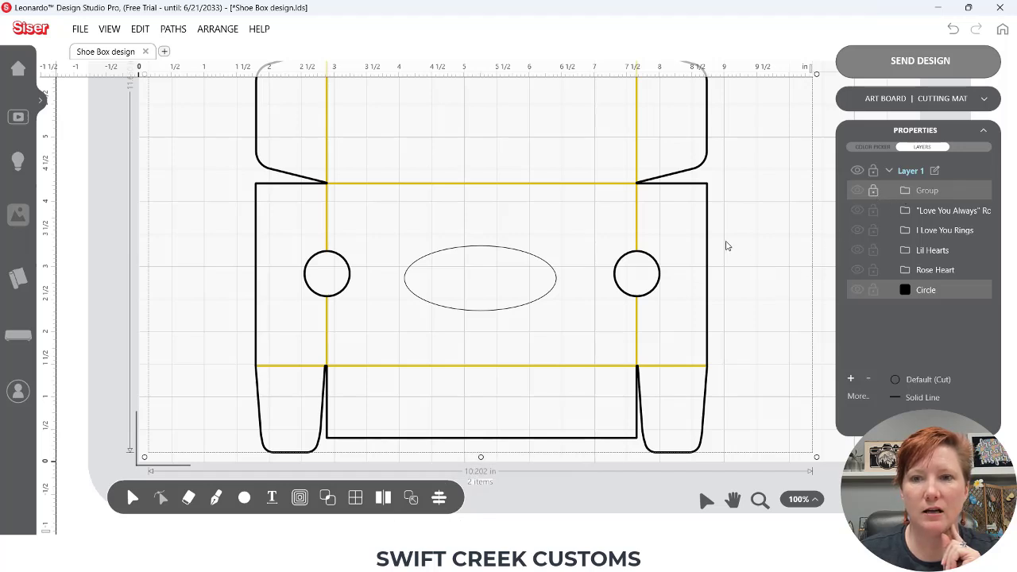
Flatten the ellipse to about 0.85 in high and place it slightly lower on the panel.
left_click(652, 278)
left_click(547, 267)
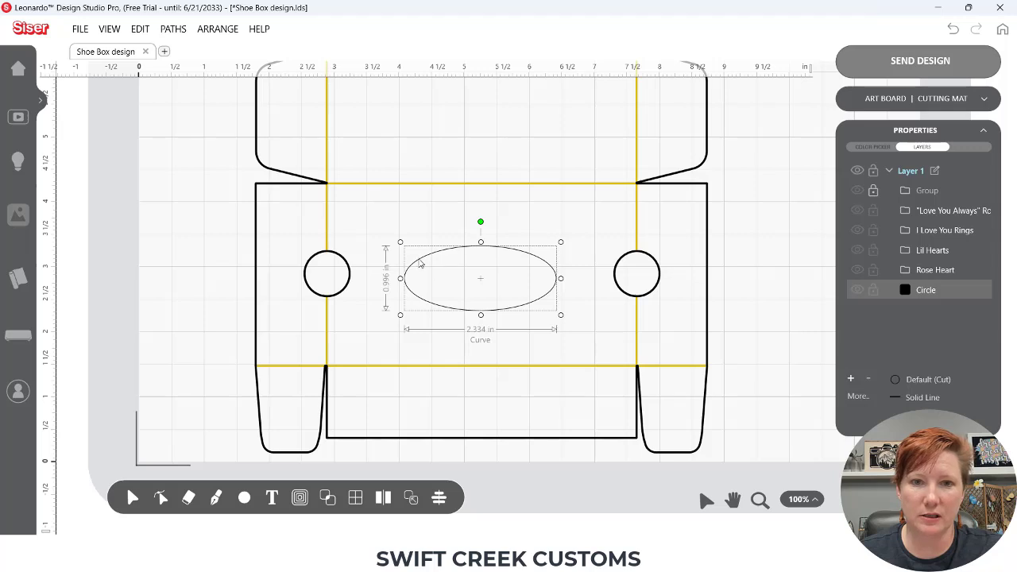
left_click_drag(481, 311, 488, 318)
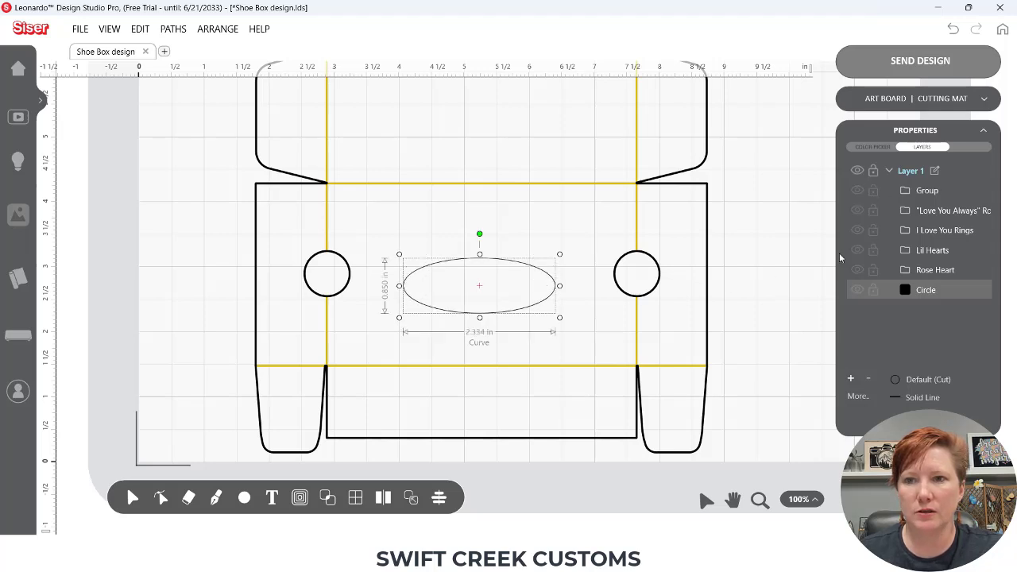
Align the flattened ellipse to the box group's horizontal center again, lock the group, and clear the selection.
left_click(925, 191, "shift")
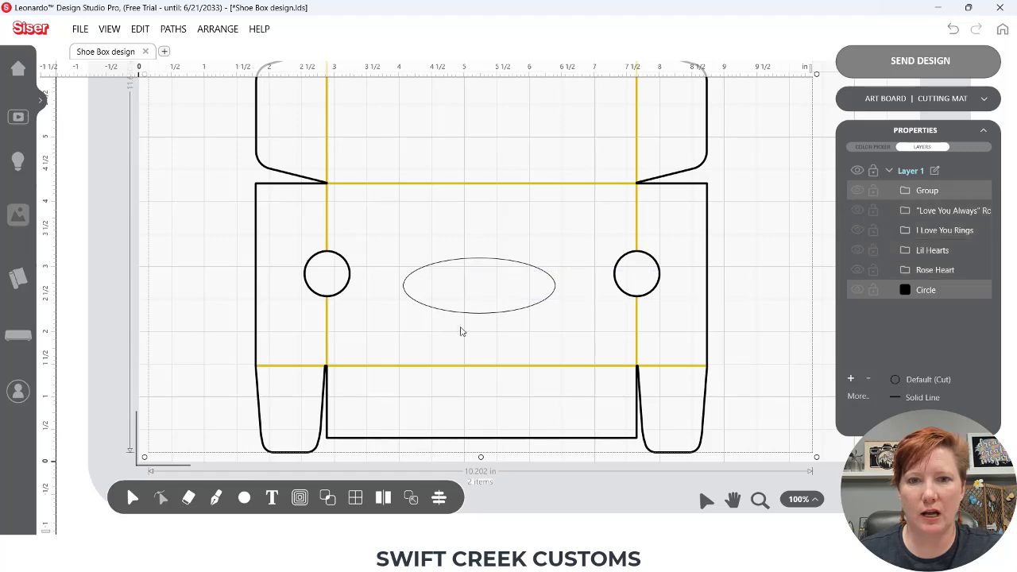
left_click(440, 496)
left_click(471, 476)
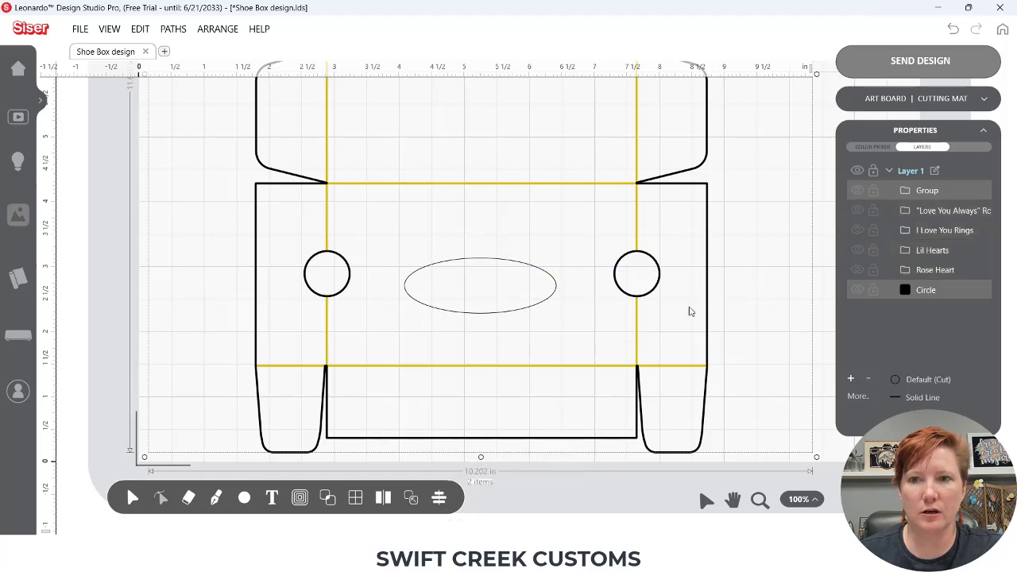
left_click(752, 243)
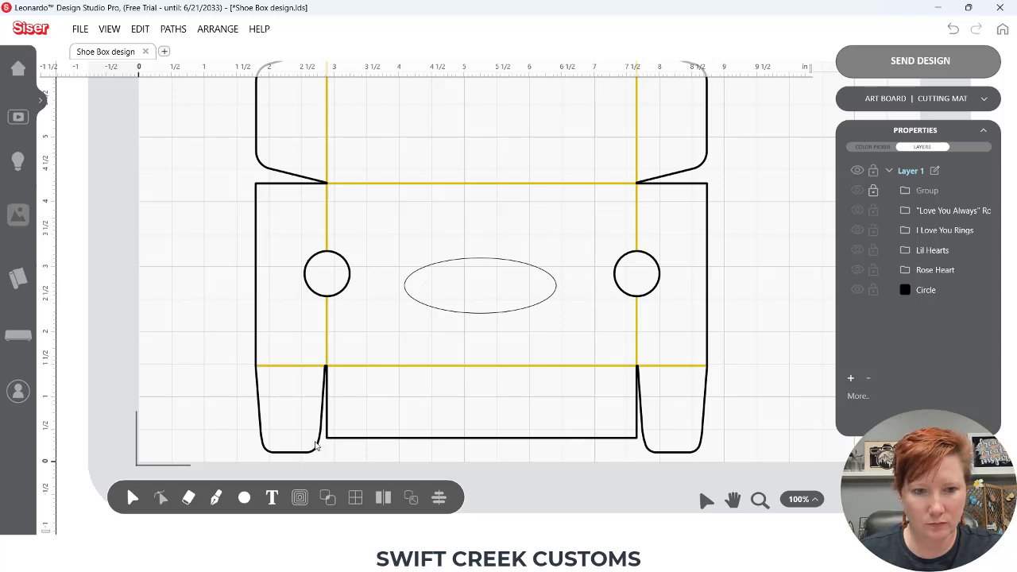
Start Text on Path along the flattened ellipse and set the path text to H A PPY.
left_click(272, 498)
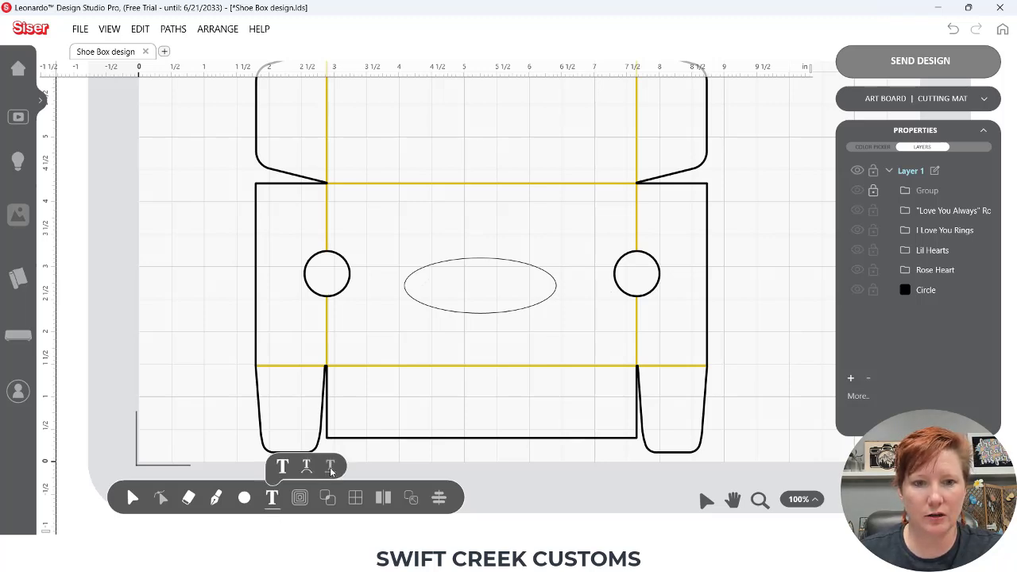
left_click(481, 313)
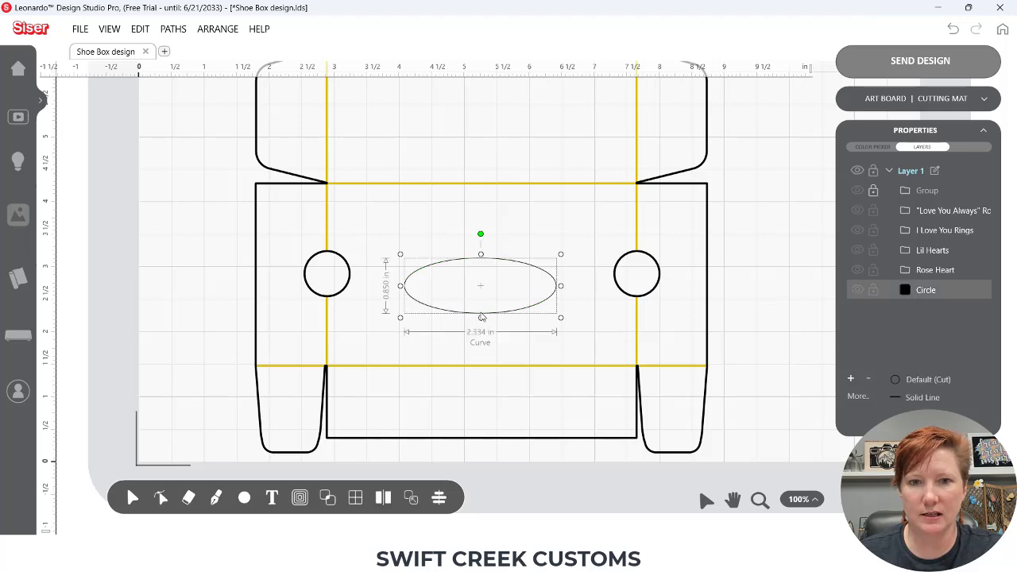
left_click(271, 499)
left_click(330, 467)
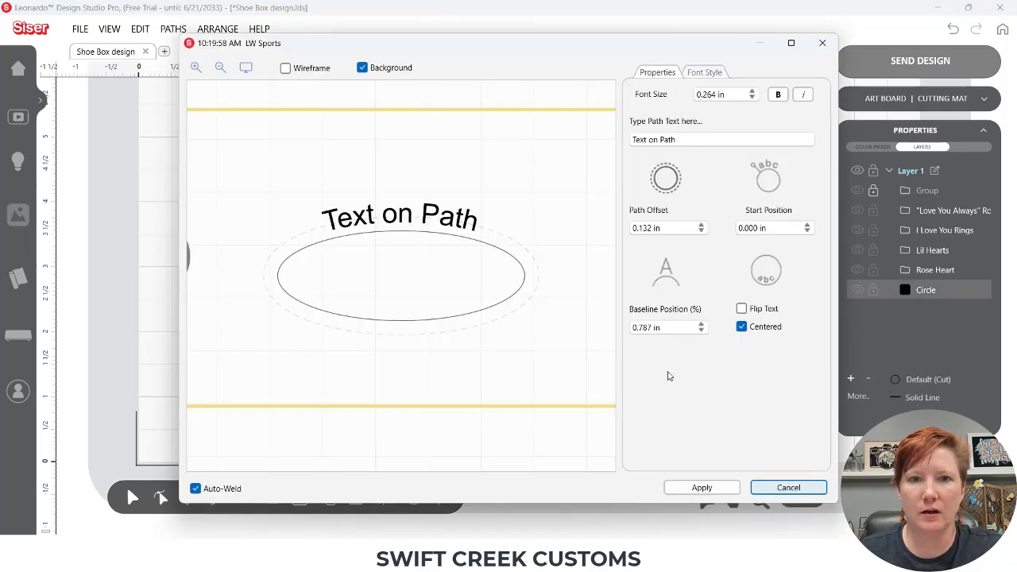
triple_click(688, 138)
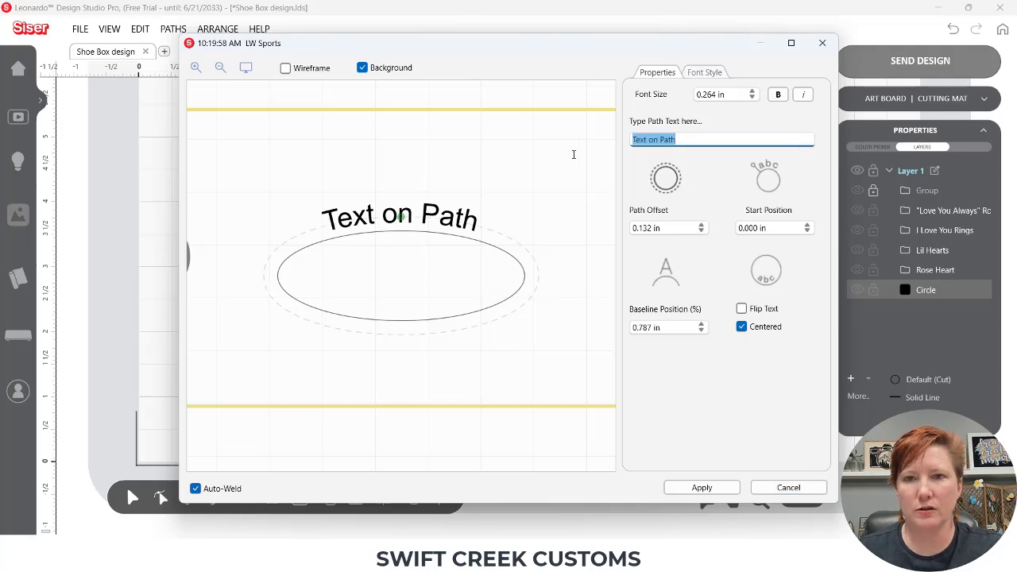
type("H ")
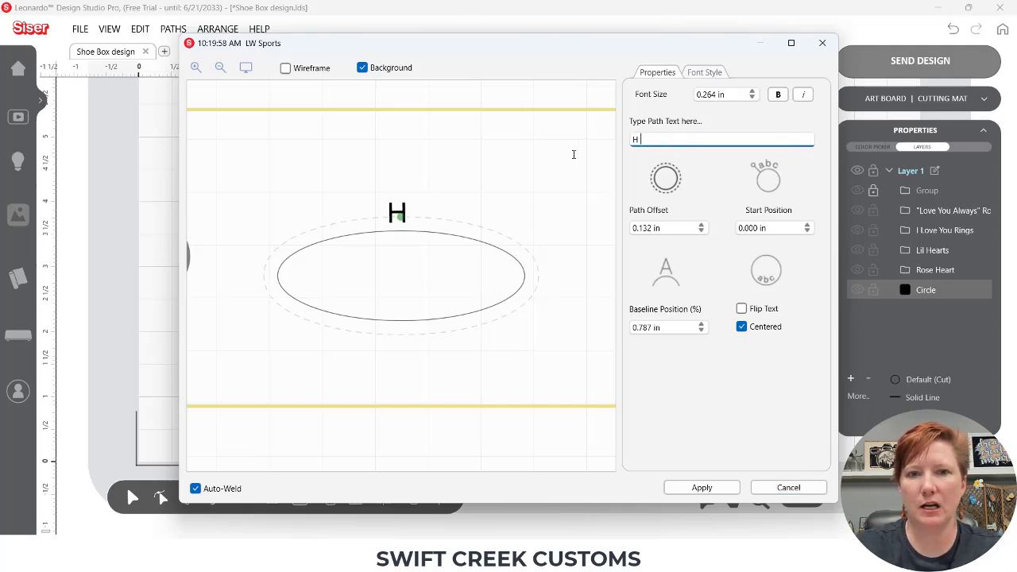
type("A")
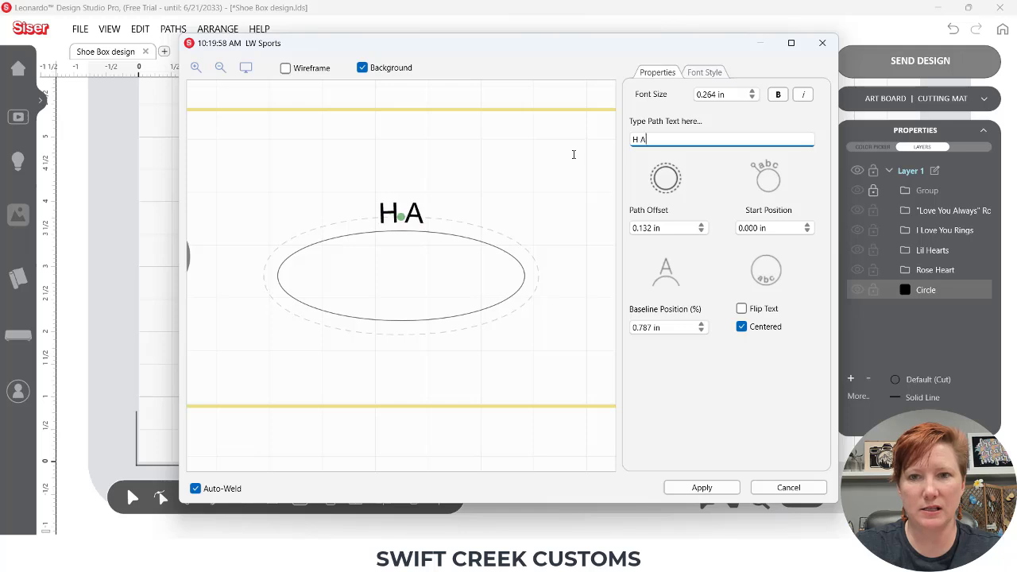
type(" P")
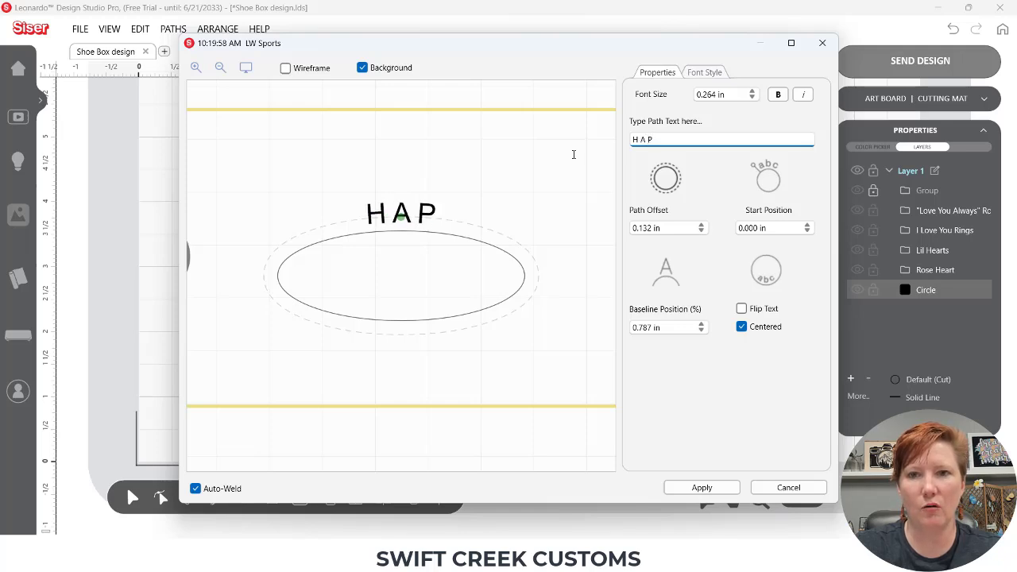
type("PY")
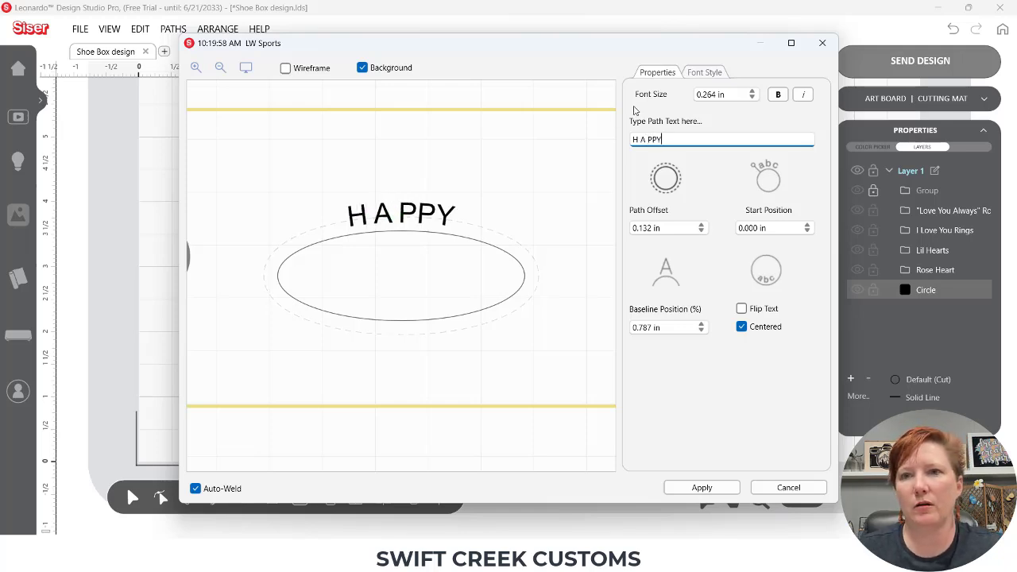
Enlarge the path text's font size to 0.658 in and set its font to LW Sports.
left_click_drag(754, 92, 753, 93)
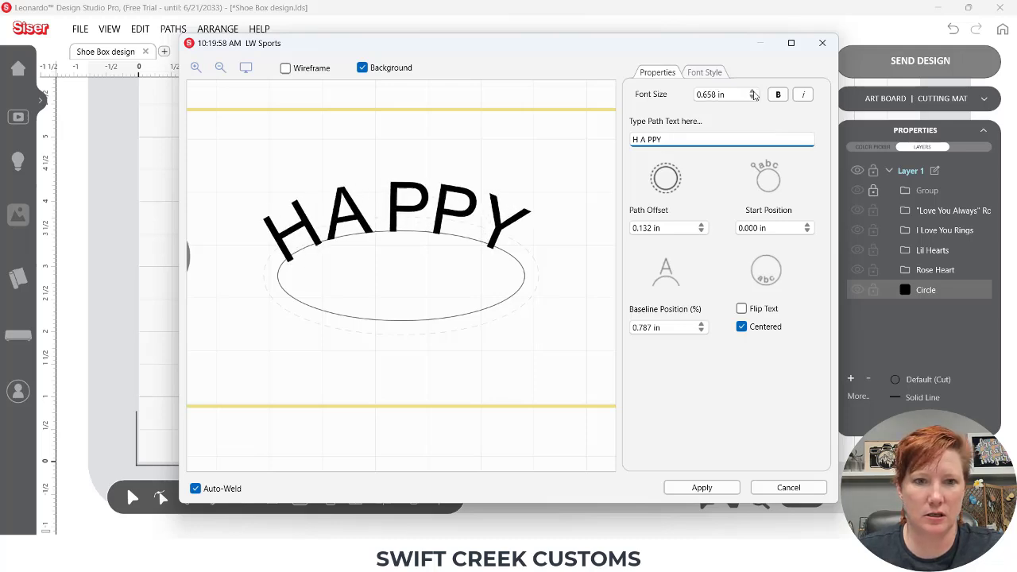
left_click(703, 74)
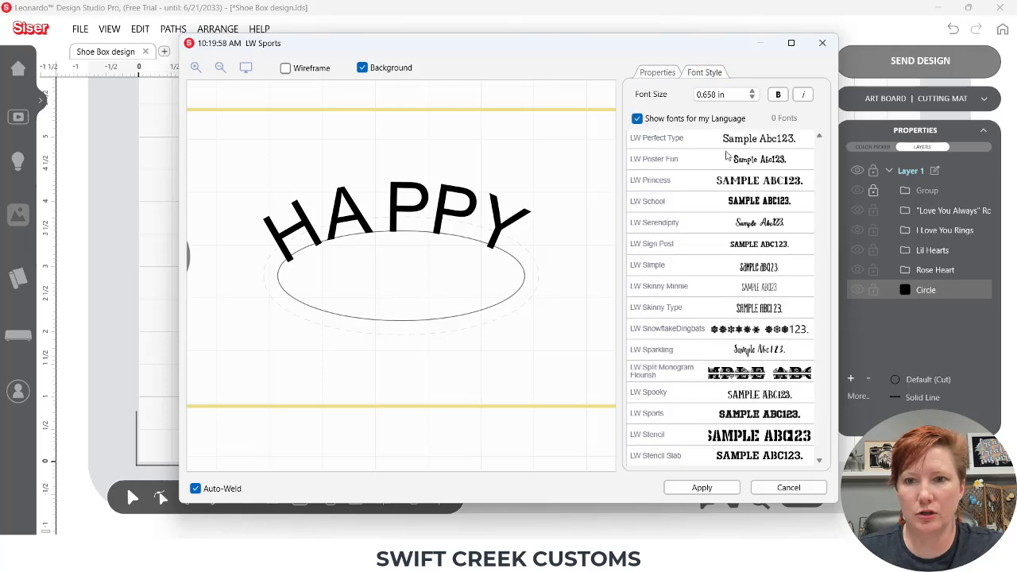
left_click(659, 416)
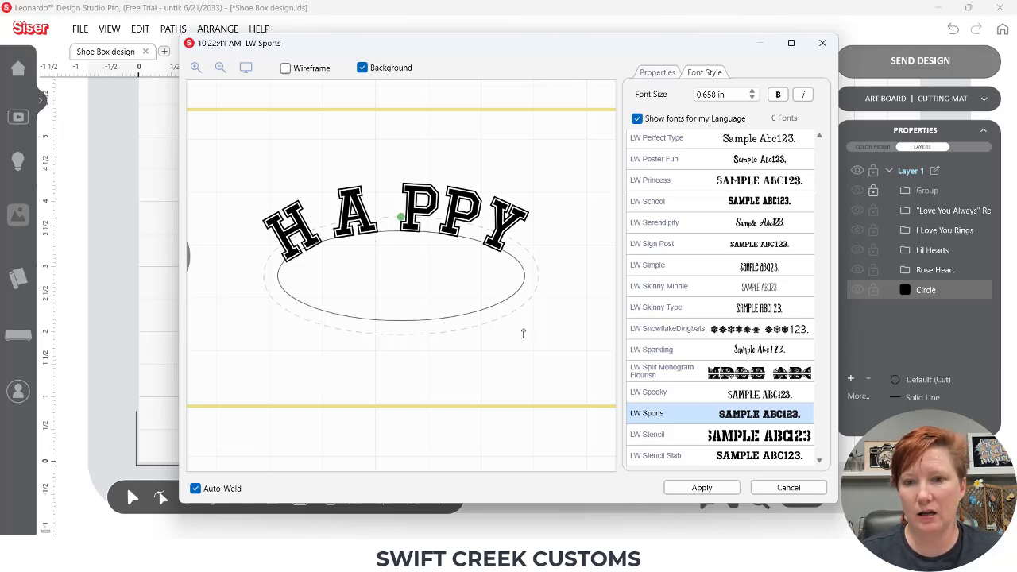
Apply the LW Sports H A PPY path text along the ellipse on the box's lower panel.
left_click(699, 488)
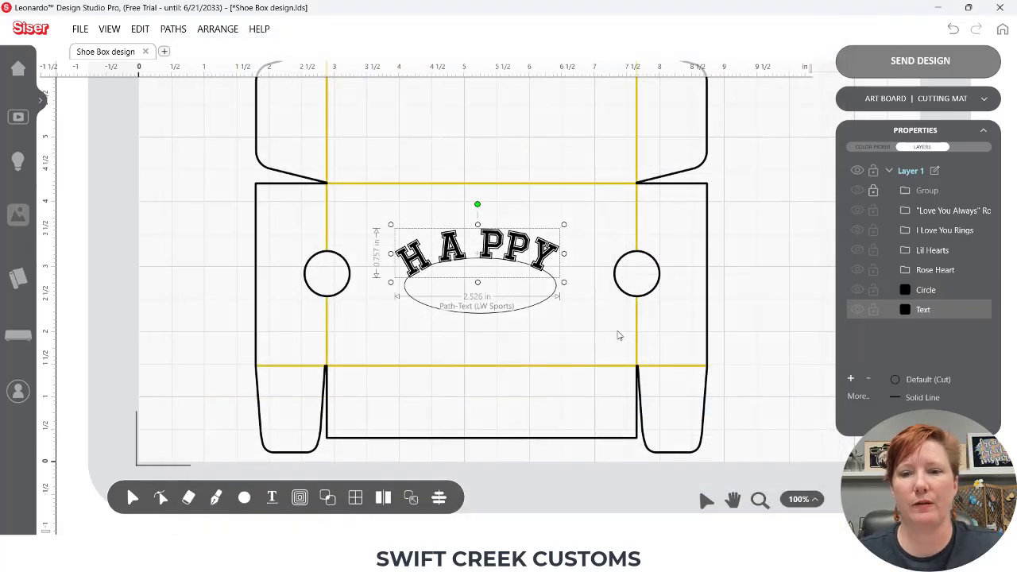
left_click(760, 500)
left_click_drag(373, 221, 550, 357)
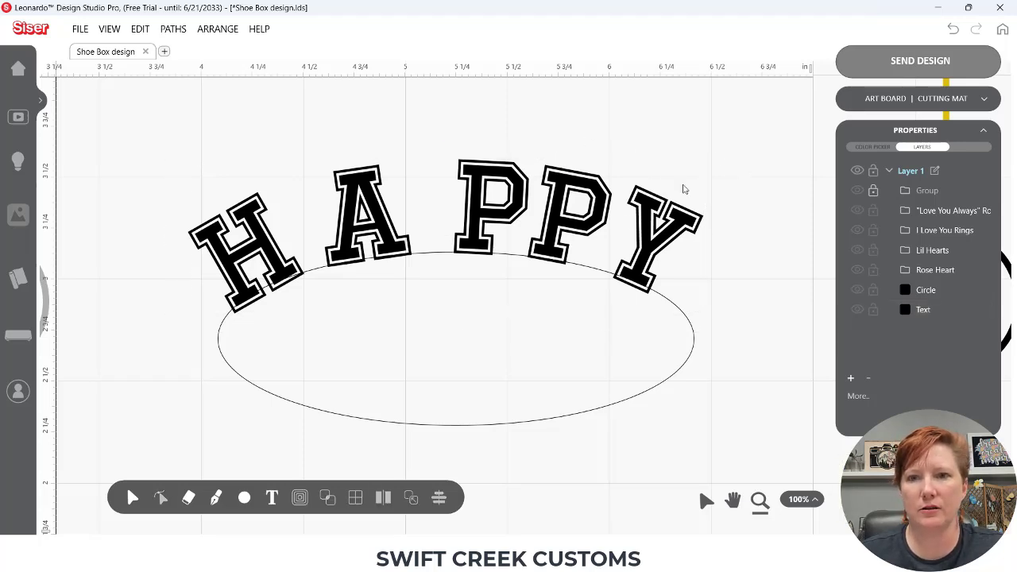
double_click(478, 187)
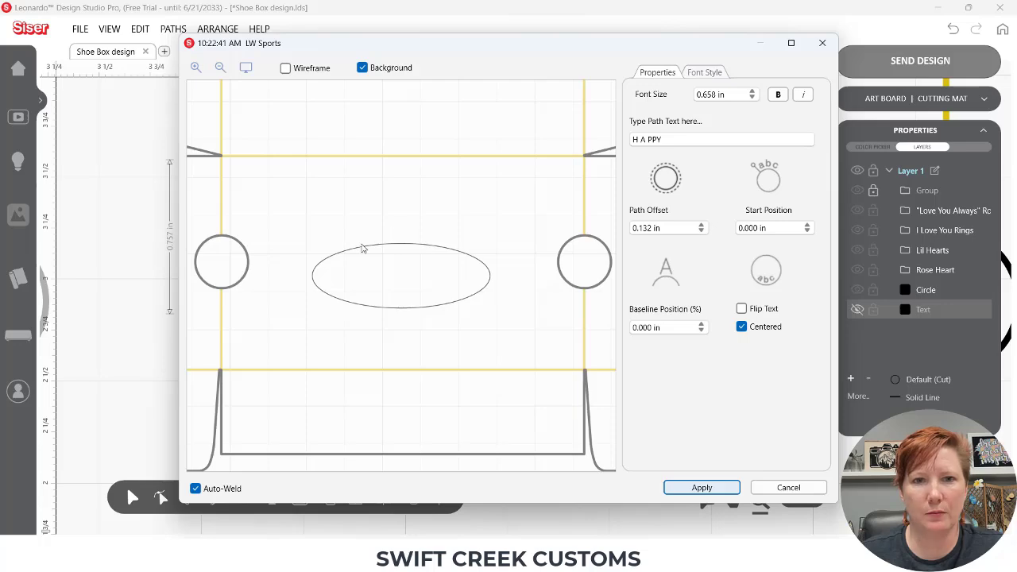
left_click(788, 488)
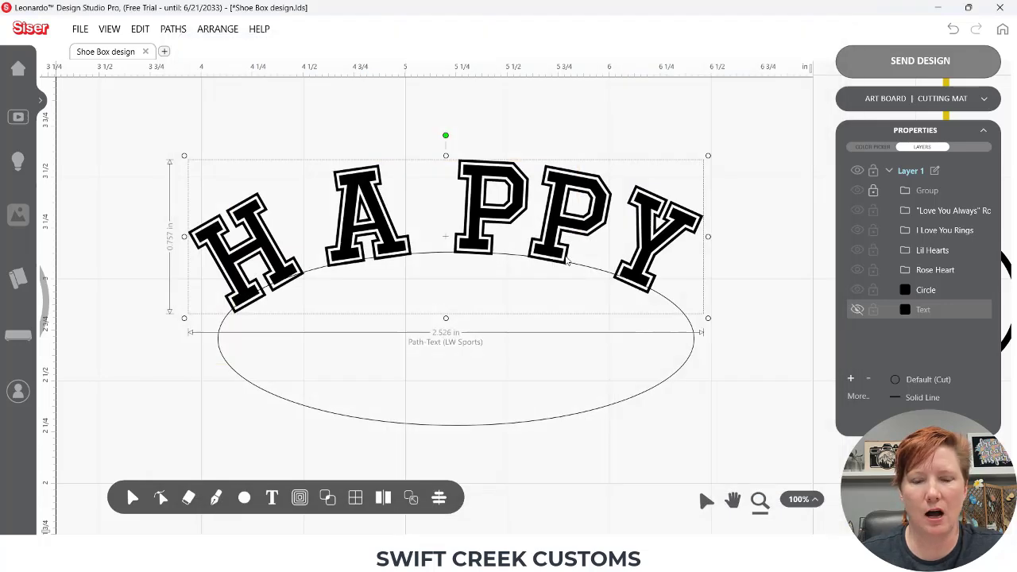
Break the curved path text into separate paths.
right_click(566, 183)
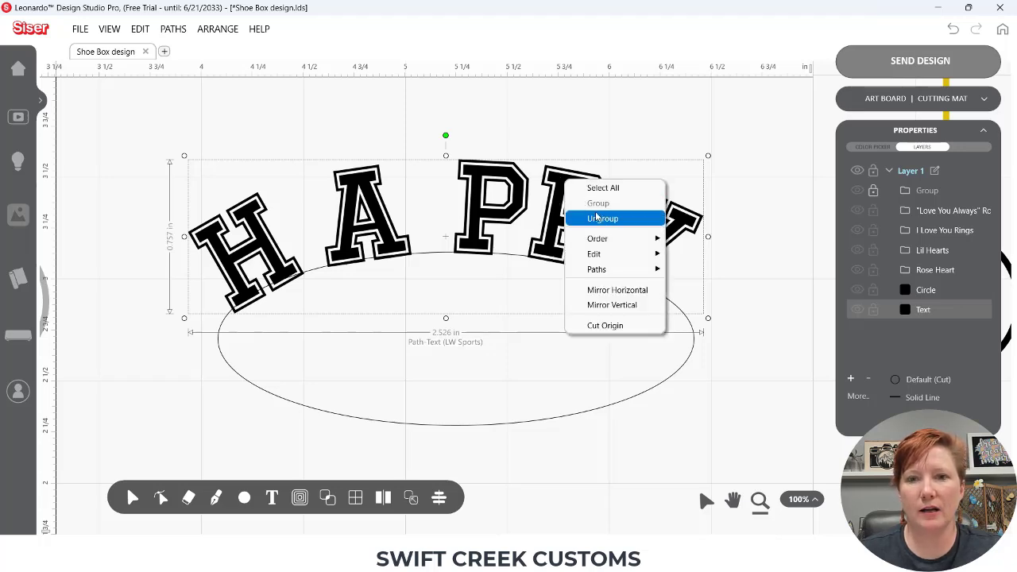
mouse_move(609, 274)
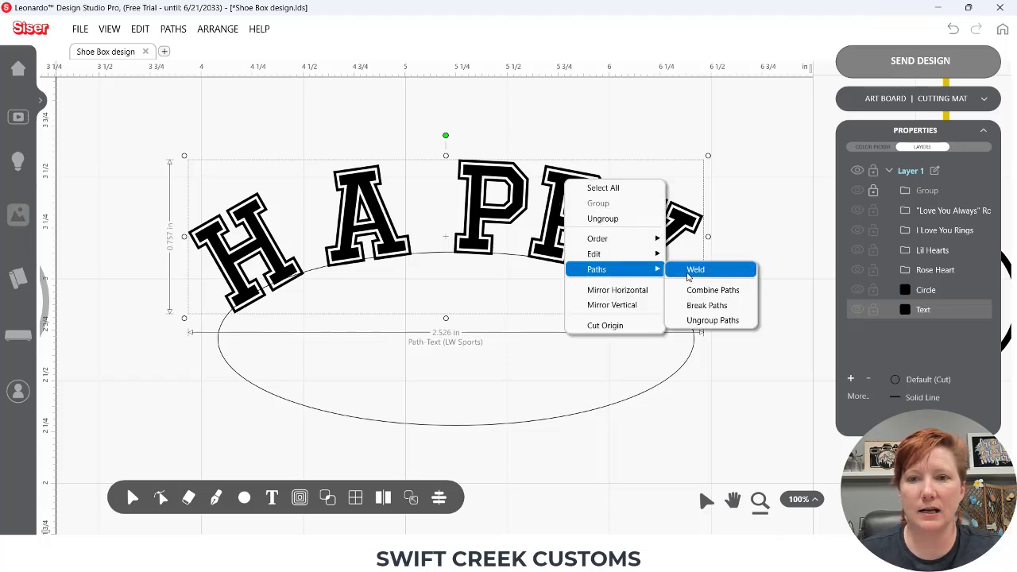
left_click(702, 307)
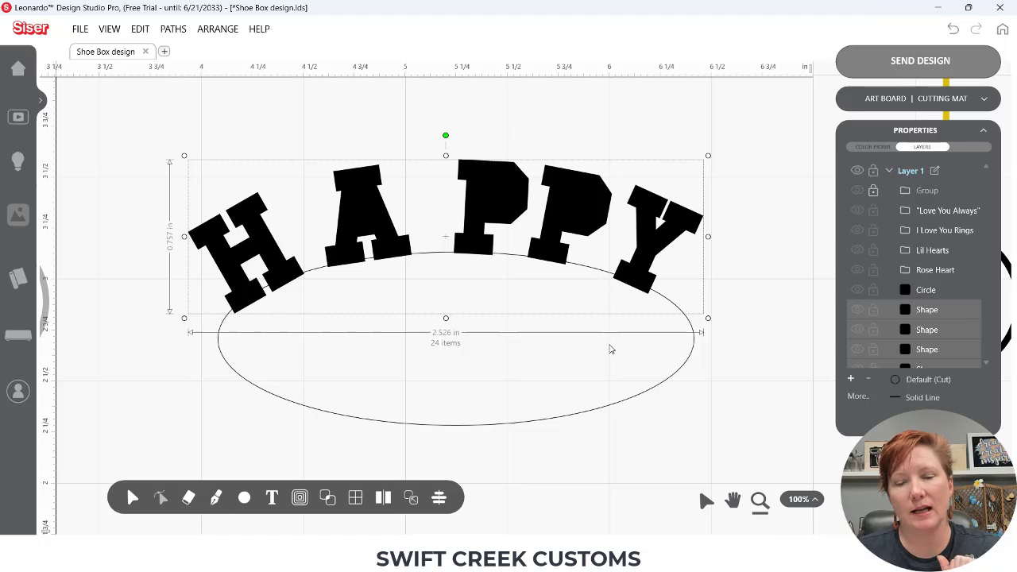
Lock the guide ellipse in its original position beneath the letters.
left_click_drag(627, 403, 636, 569)
key("ctrl+z")
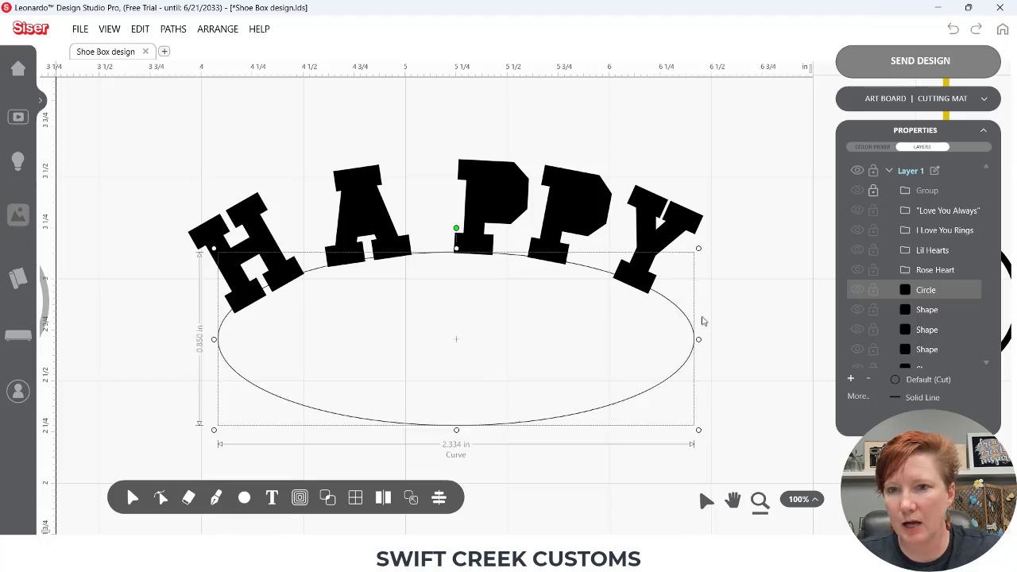
left_click(875, 291)
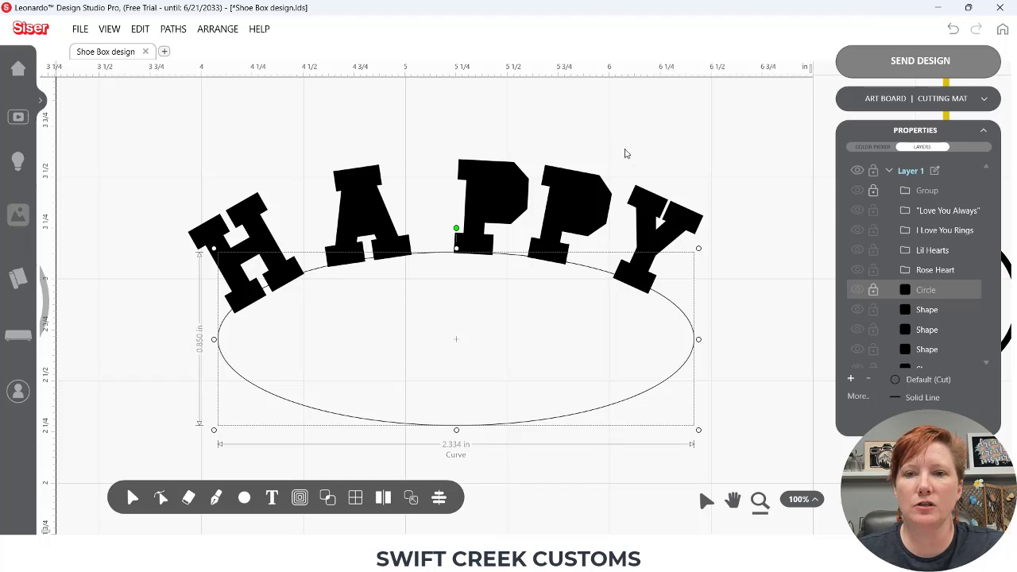
Combine the separate paths of the letter Y into one outlined shape.
left_click_drag(624, 148, 717, 317)
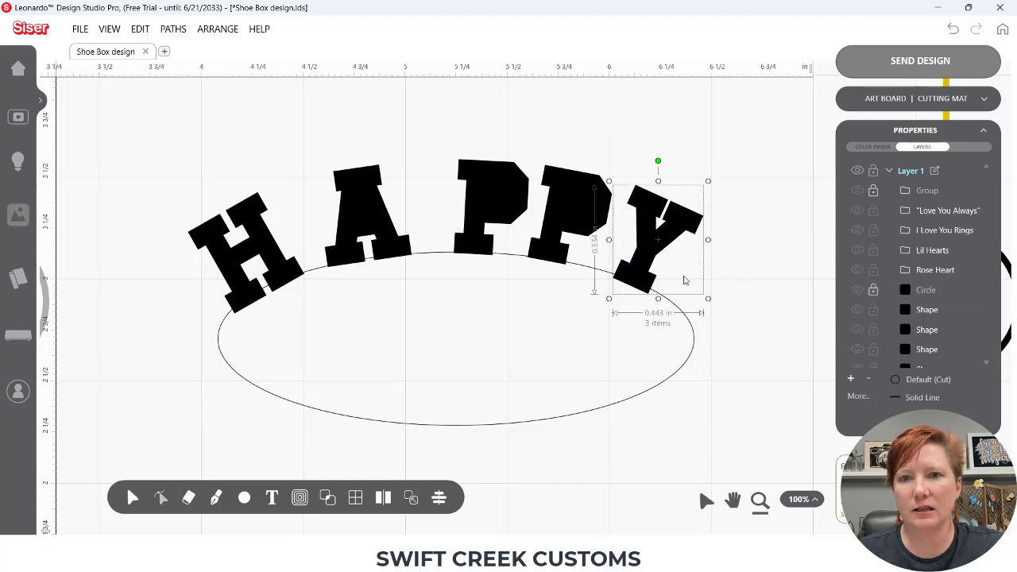
right_click(650, 241)
mouse_move(681, 328)
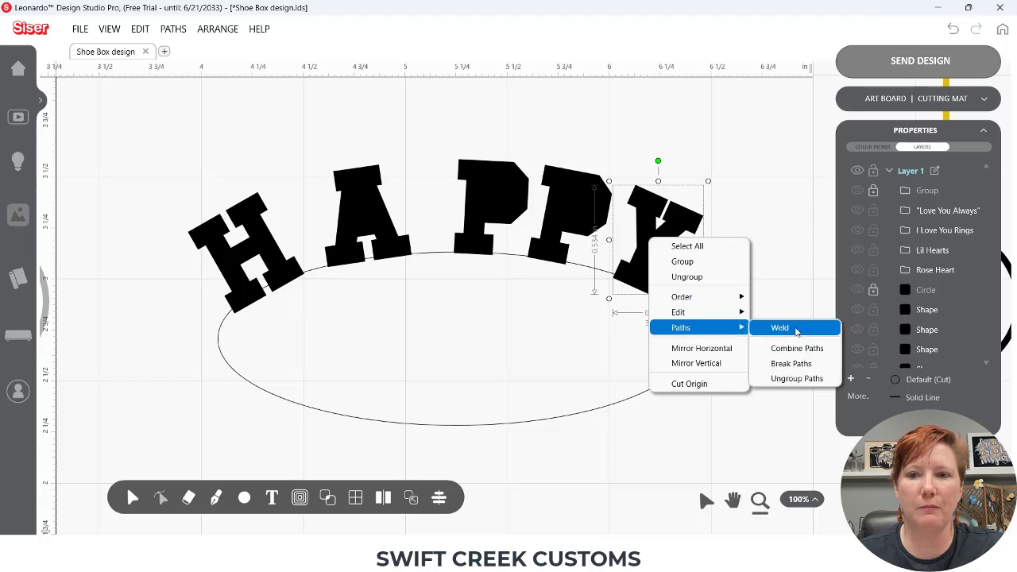
left_click(791, 348)
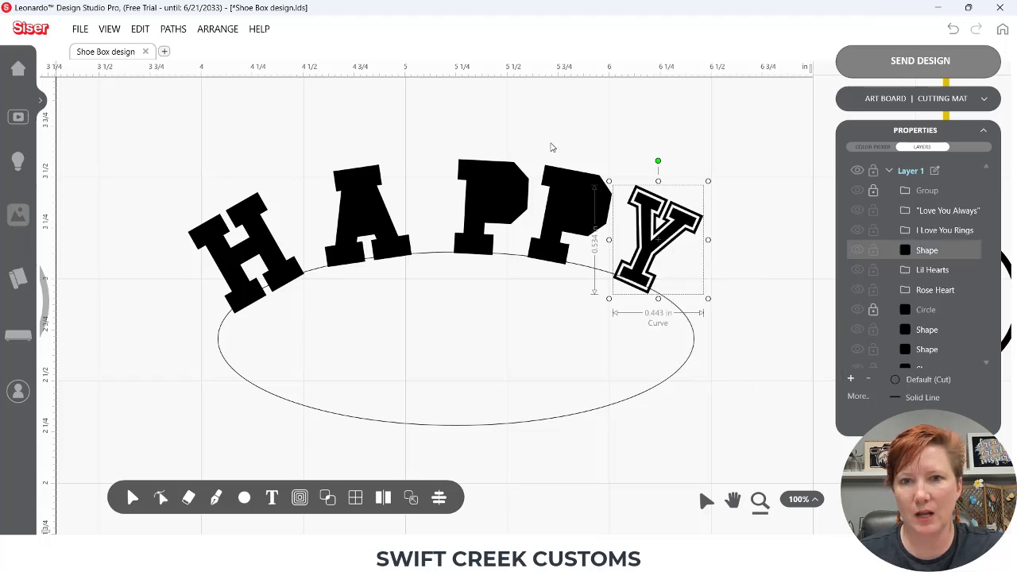
Combine the separate paths of each letter P into its own outlined shape.
left_click_drag(552, 144, 597, 283)
right_click(579, 209)
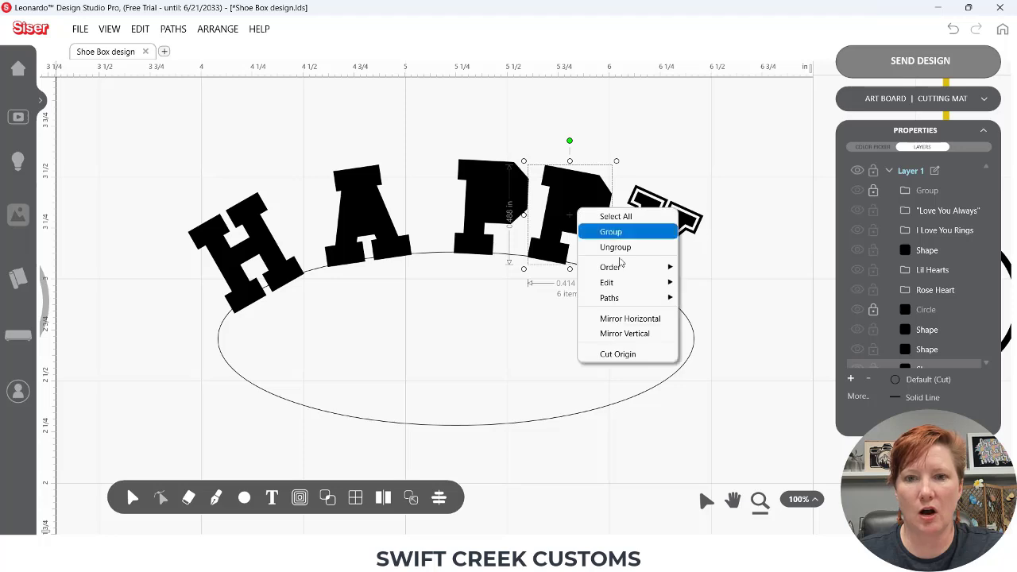
mouse_move(632, 298)
left_click(721, 318)
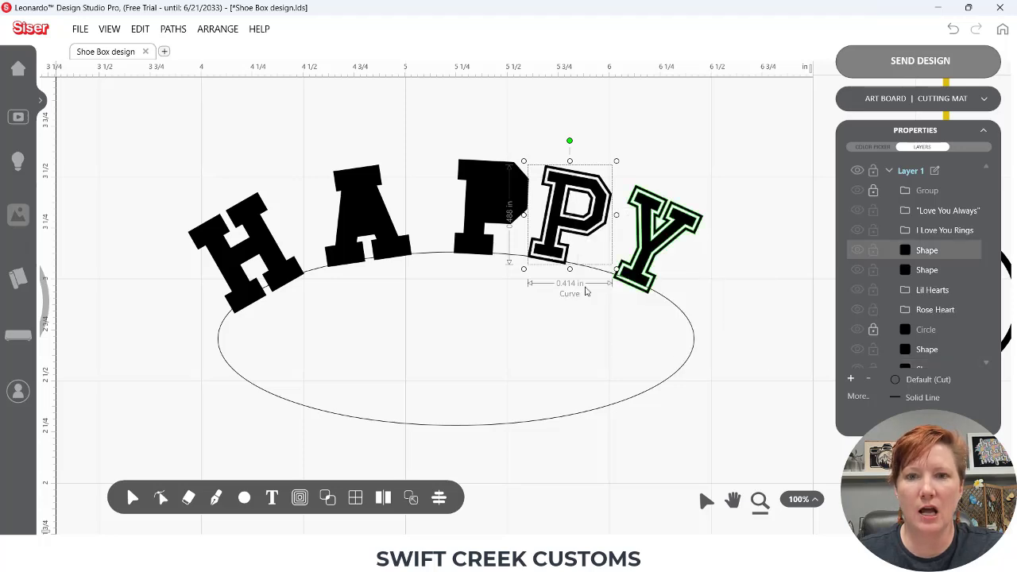
left_click_drag(432, 141, 501, 252)
right_click(493, 198)
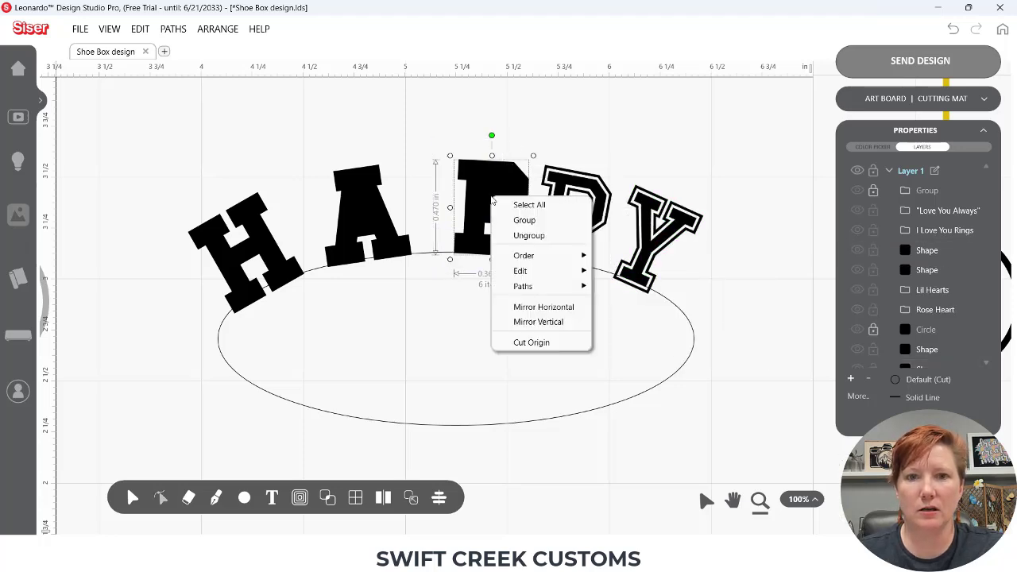
mouse_move(537, 291)
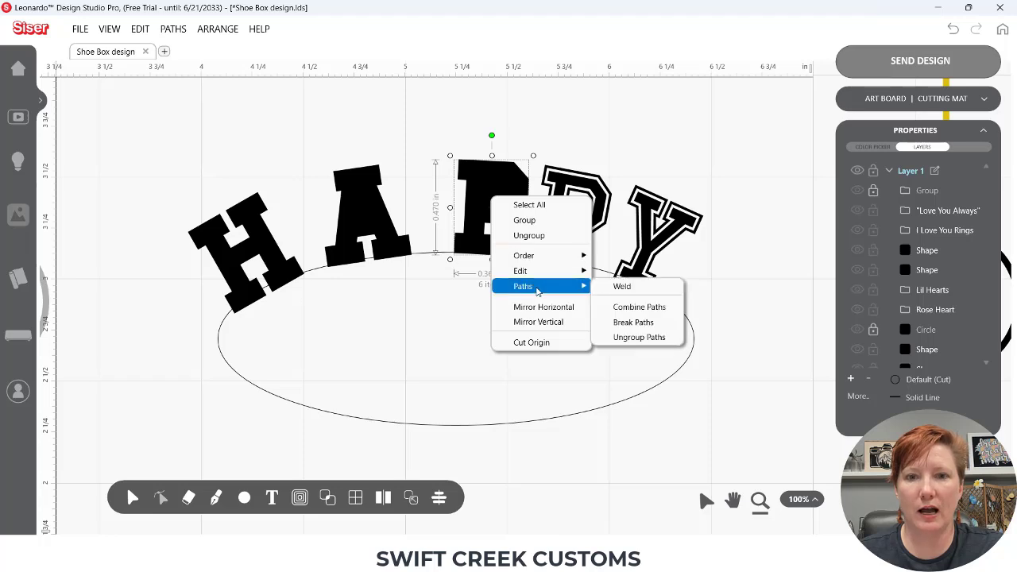
left_click(645, 307)
Combine the paths of the letter A into one shape and those of the letter H into another.
left_click_drag(321, 150, 422, 274)
right_click(385, 237)
mouse_move(425, 324)
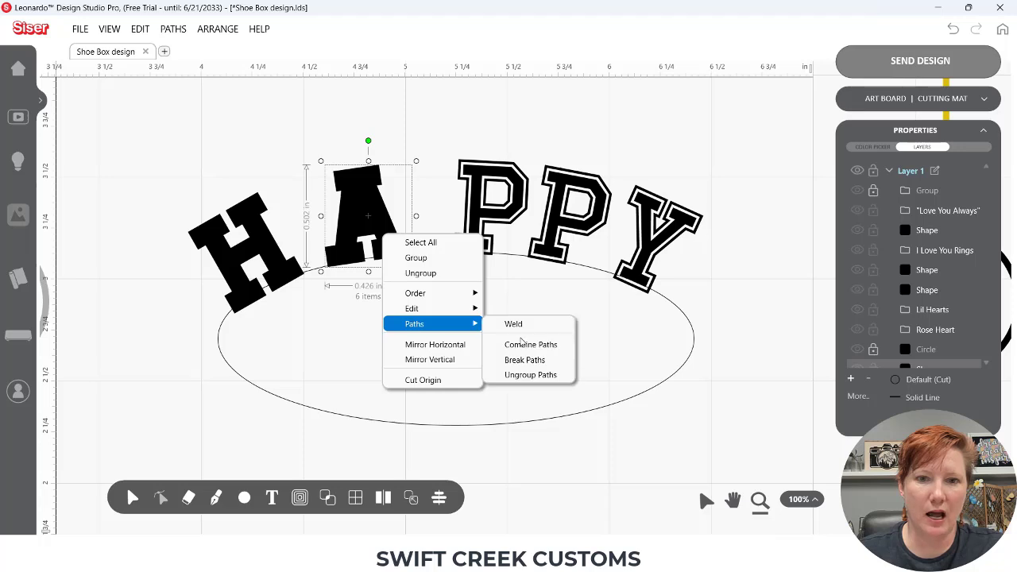
left_click(511, 345)
left_click_drag(196, 177, 306, 335)
right_click(280, 255)
mouse_move(324, 348)
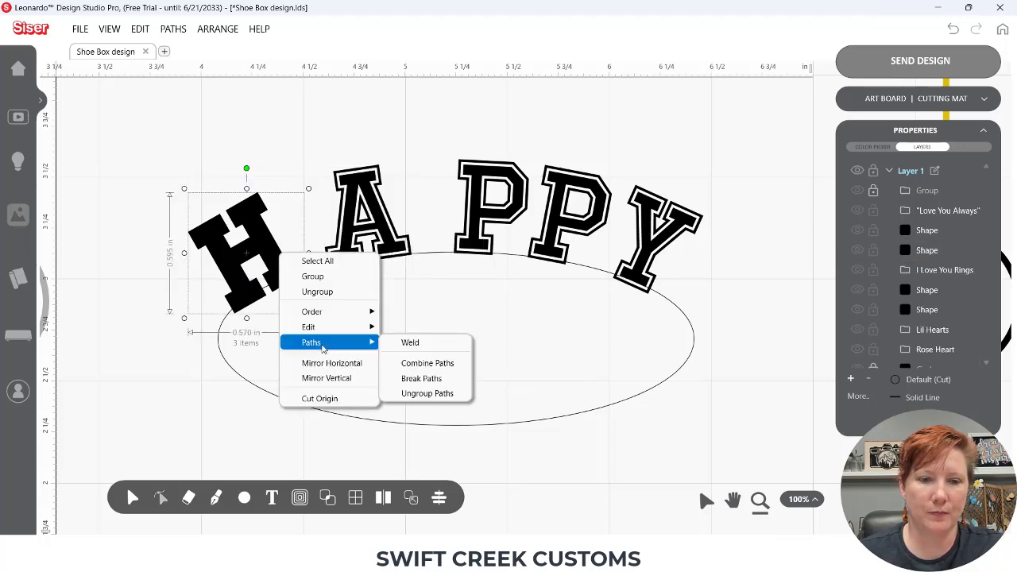
left_click(426, 365)
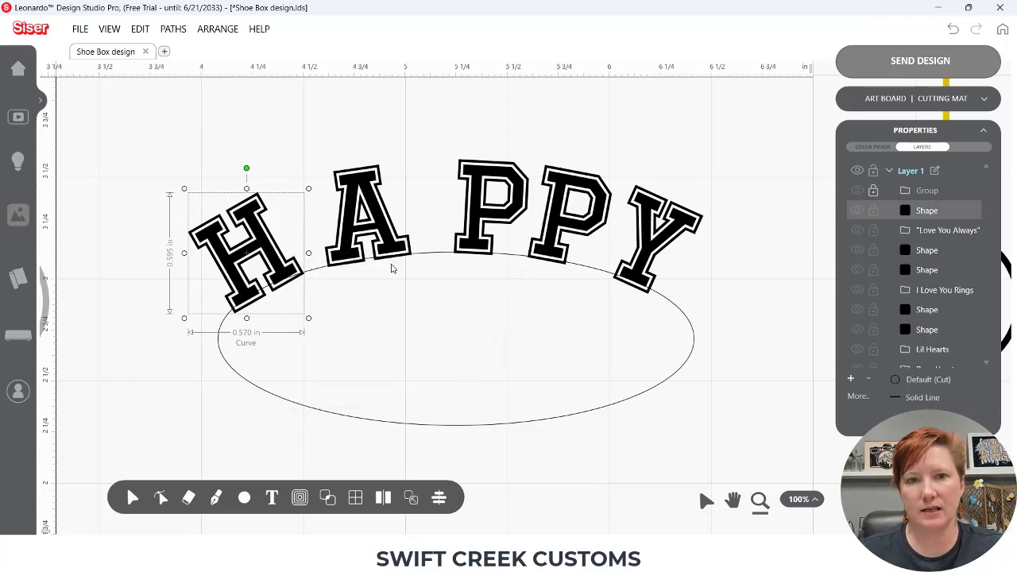
Move the letter A closer to the first P and rotate it slightly clockwise to follow the ellipse.
left_click(366, 195)
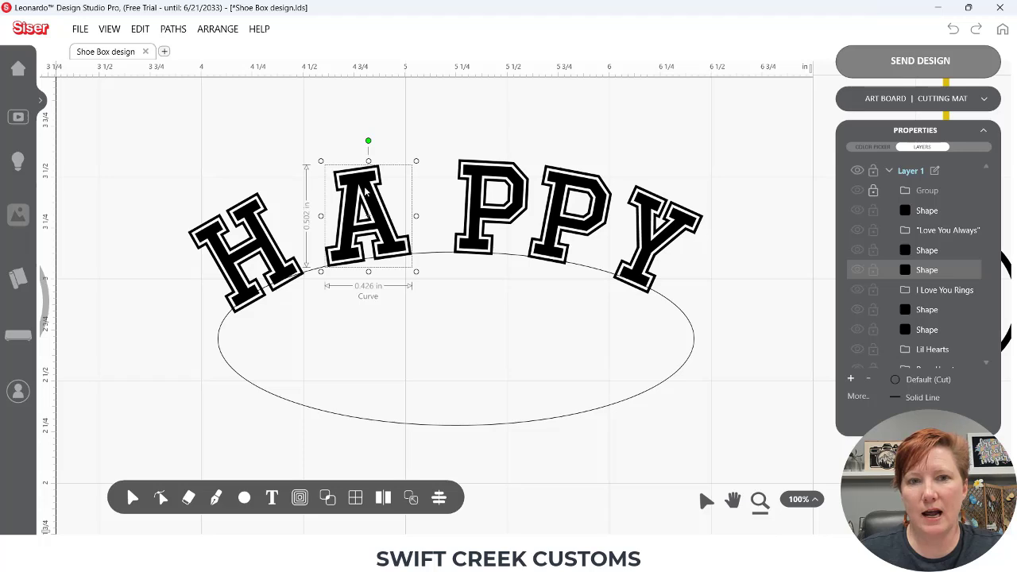
left_click_drag(365, 190, 395, 186)
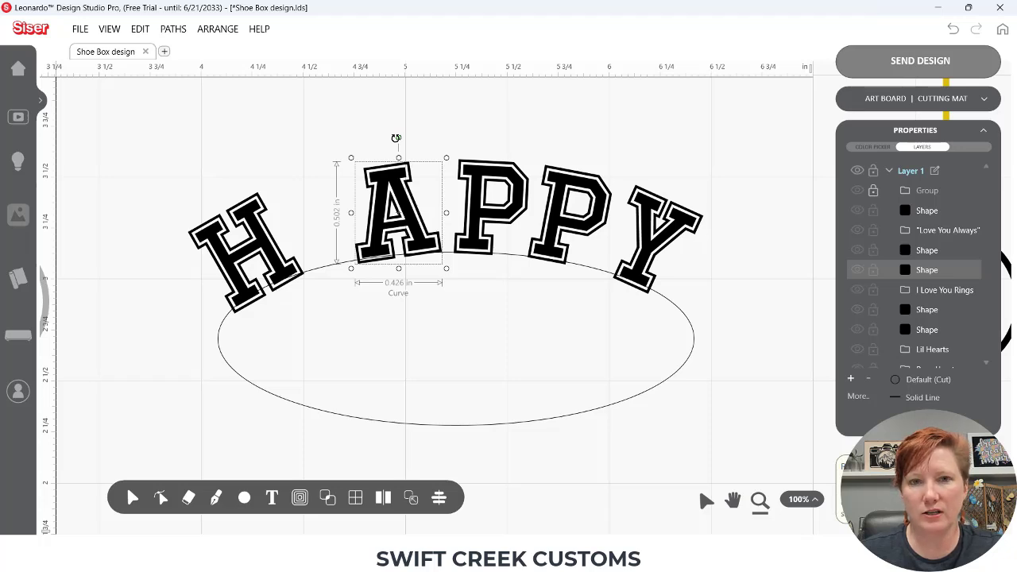
left_click_drag(400, 137, 403, 138)
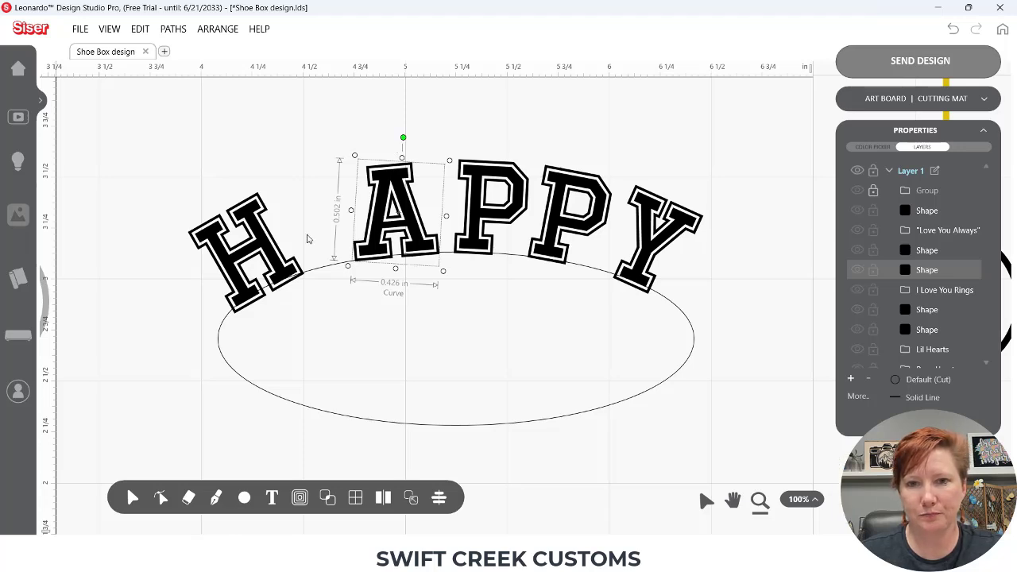
Move the letter H closer to the A and rotate it slightly clockwise so it sits on the ellipse.
left_click(260, 234)
left_click_drag(261, 233, 298, 225)
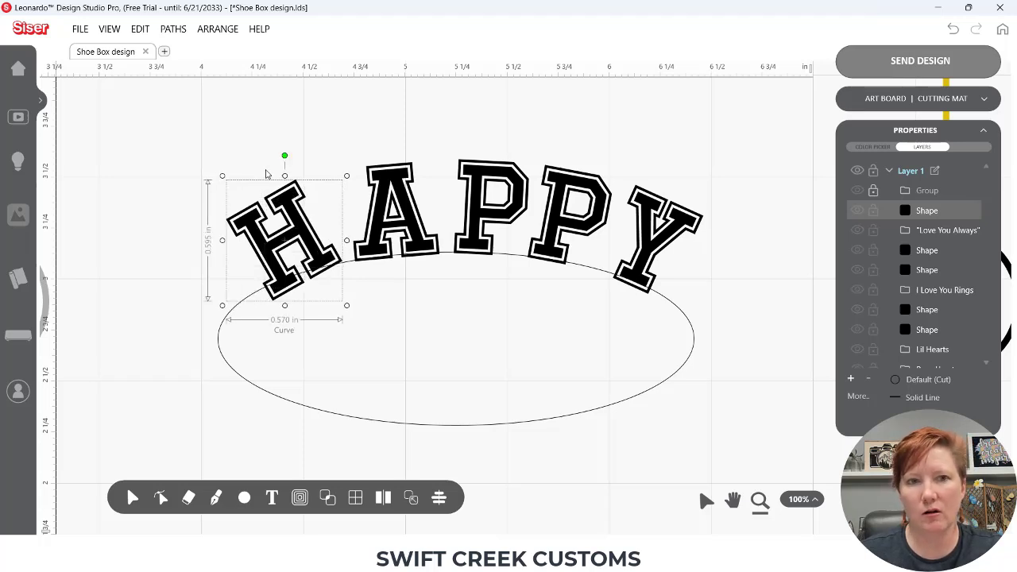
left_click_drag(285, 155, 295, 157)
left_click_drag(321, 270, 326, 265)
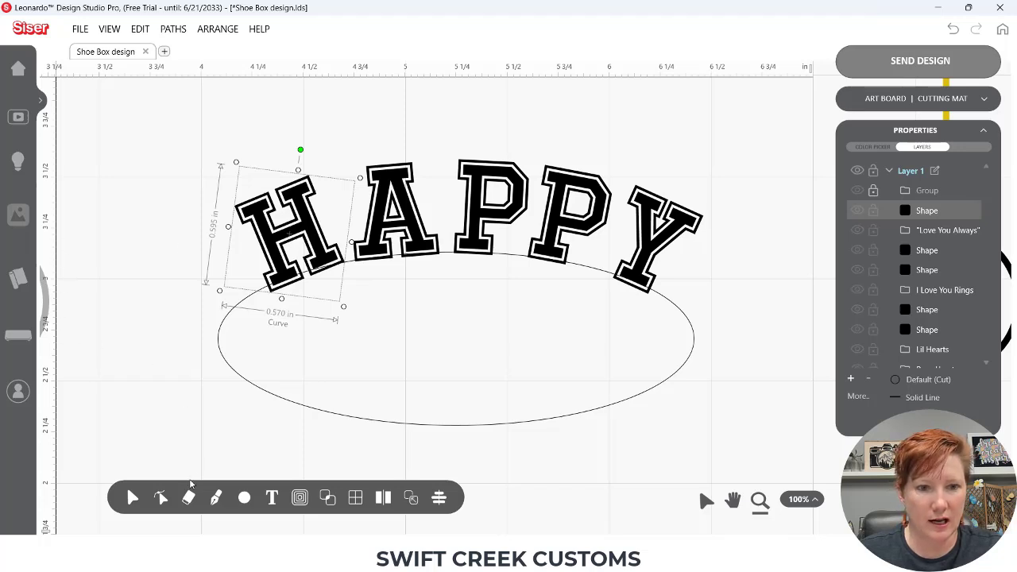
Draw a straight horizontal guide line about 2.69 in long at the base of the Y, extending past both ends of the word.
mouse_move(188, 509)
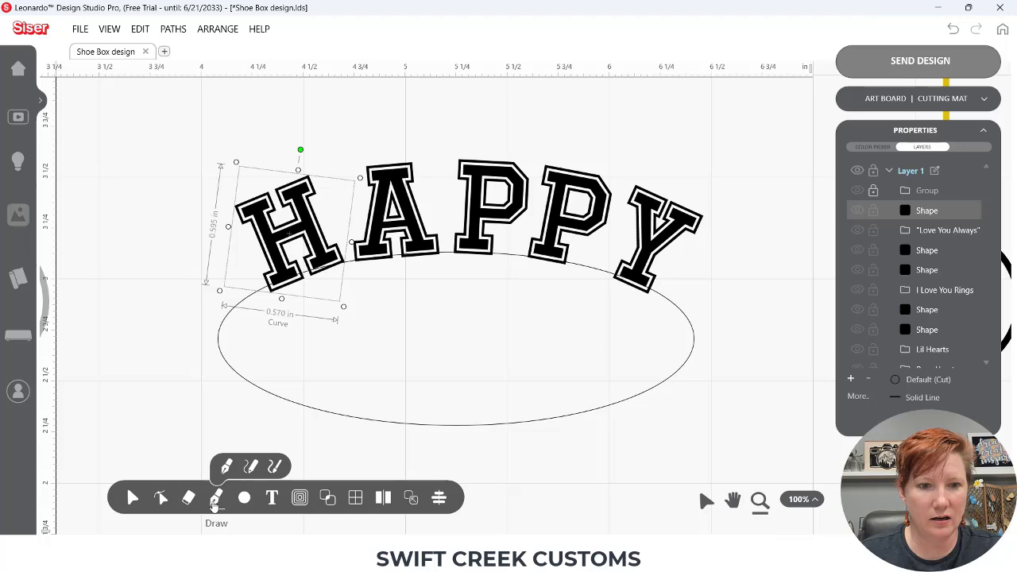
left_click(215, 501)
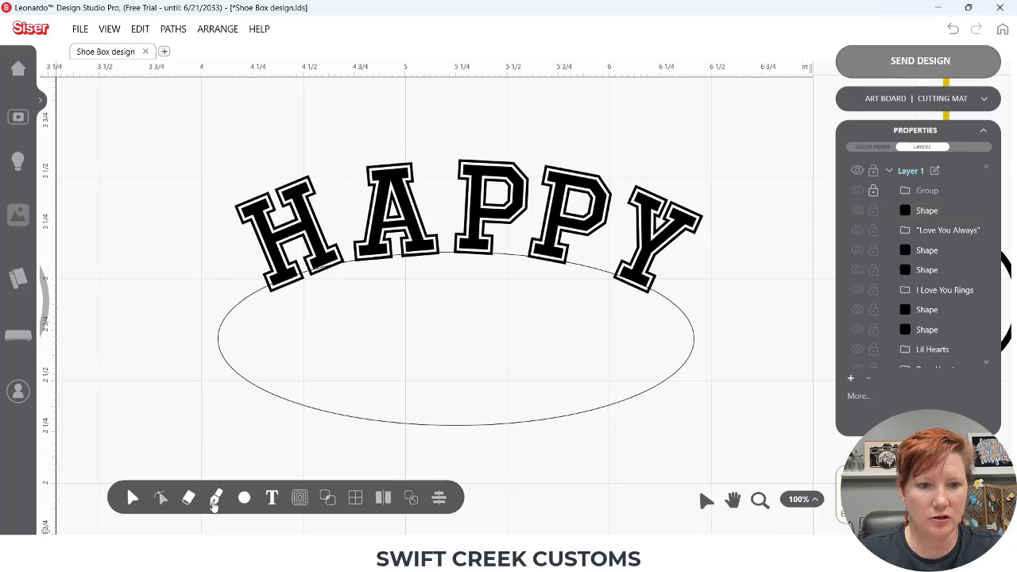
left_click(195, 291)
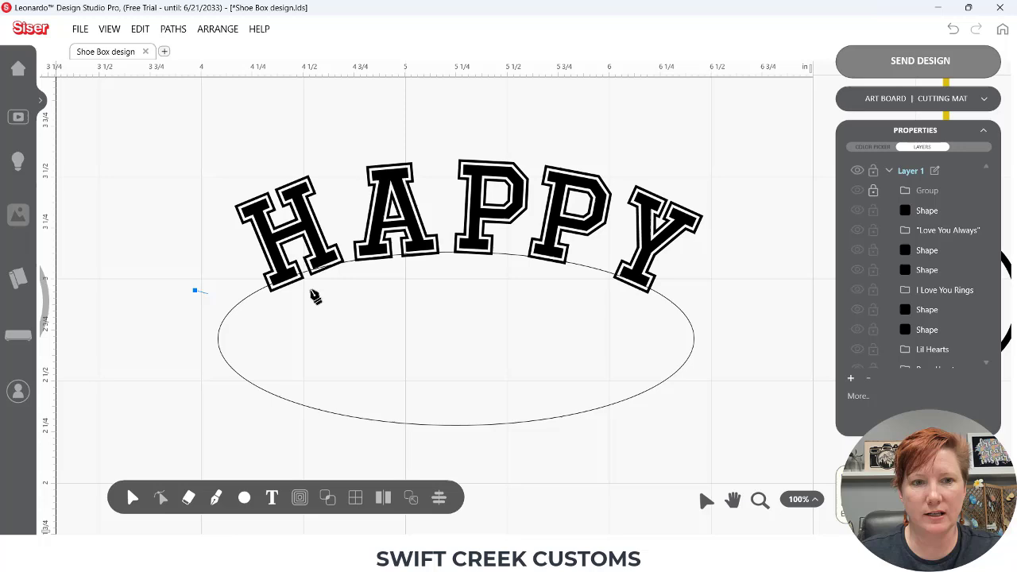
right_click(741, 291)
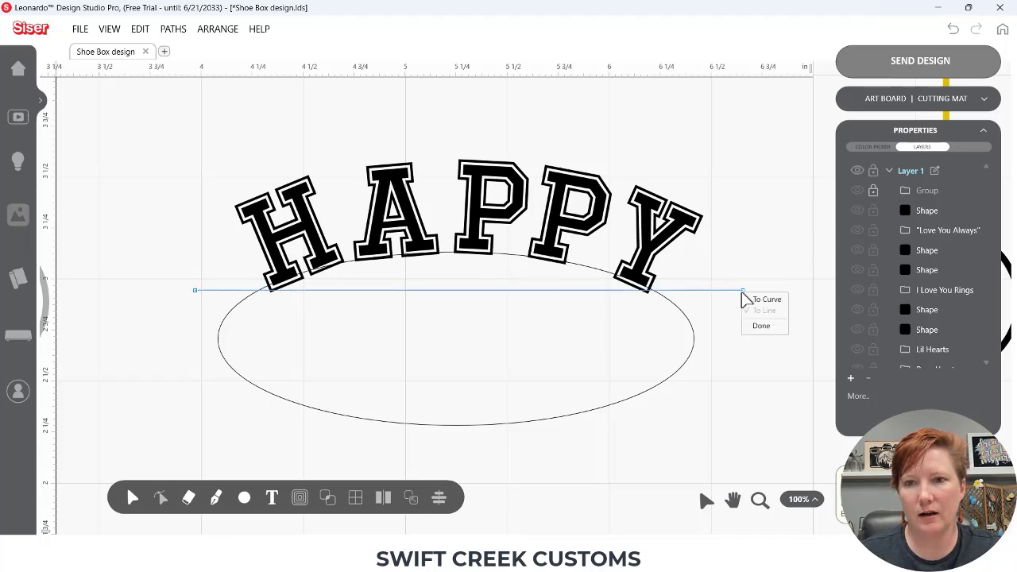
left_click(760, 326)
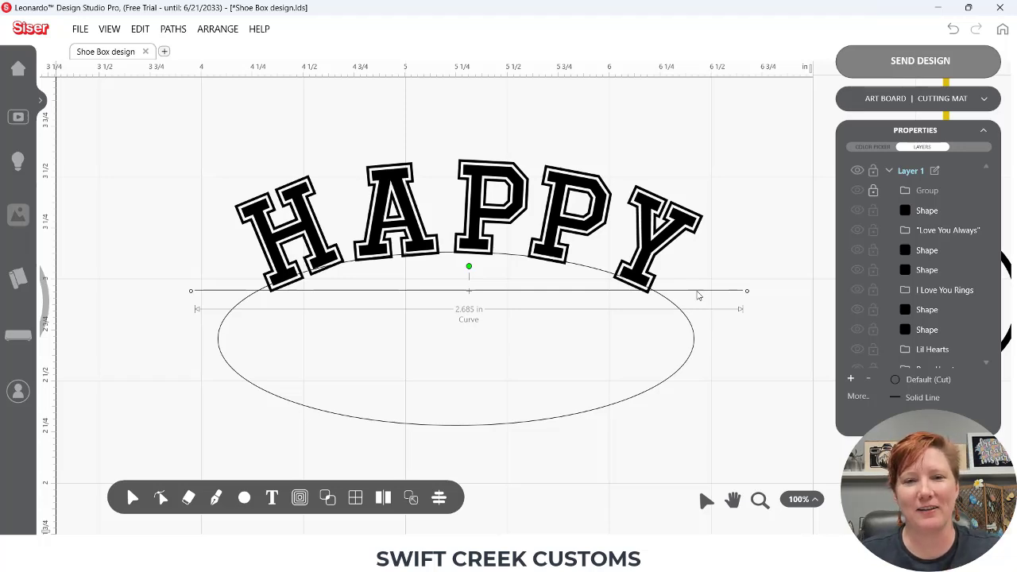
left_click_drag(698, 296, 708, 446)
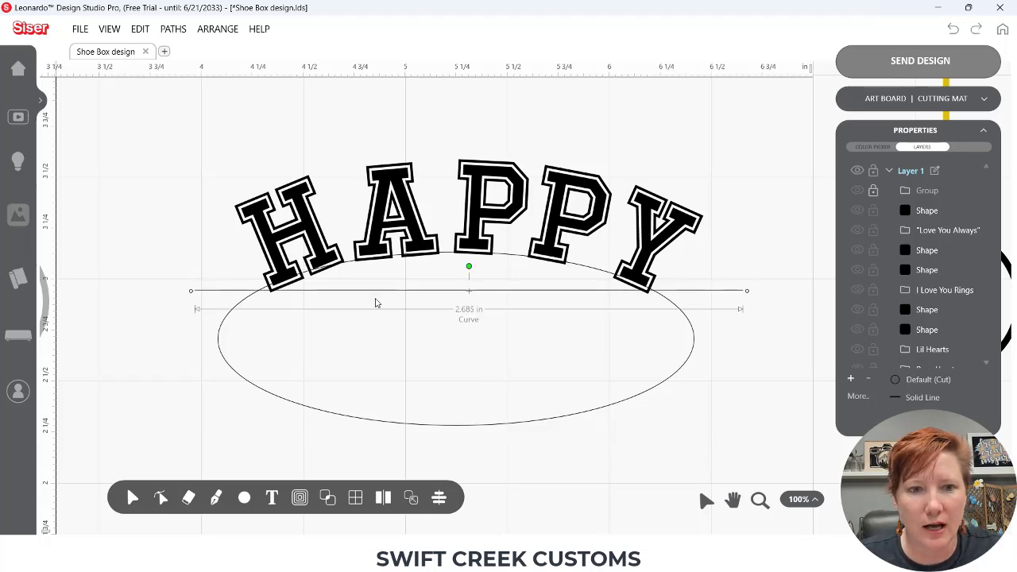
Rotate the letter H slightly further clockwise and nudge it so its base meets the guide line.
left_click(318, 251)
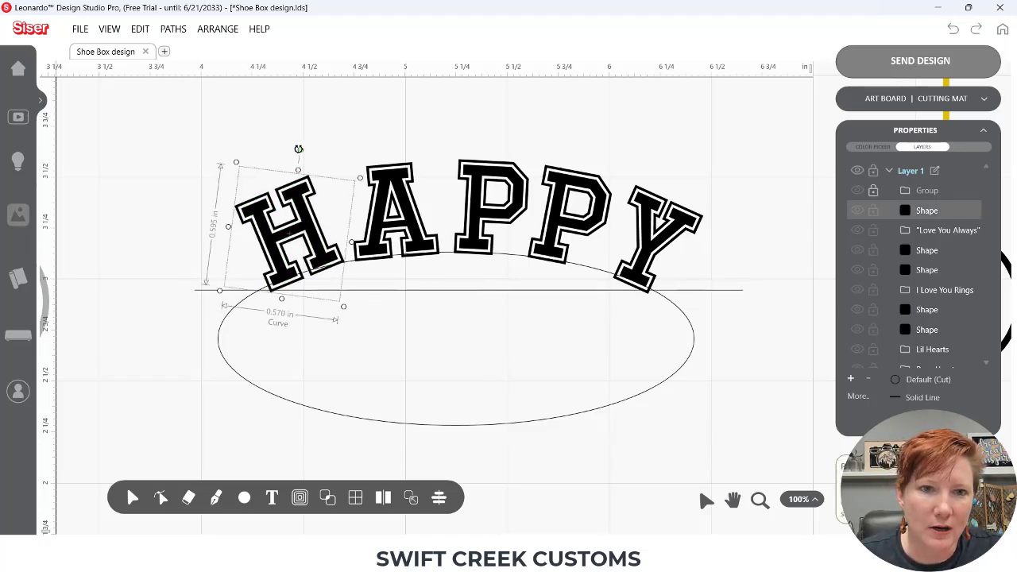
left_click_drag(301, 151, 307, 159)
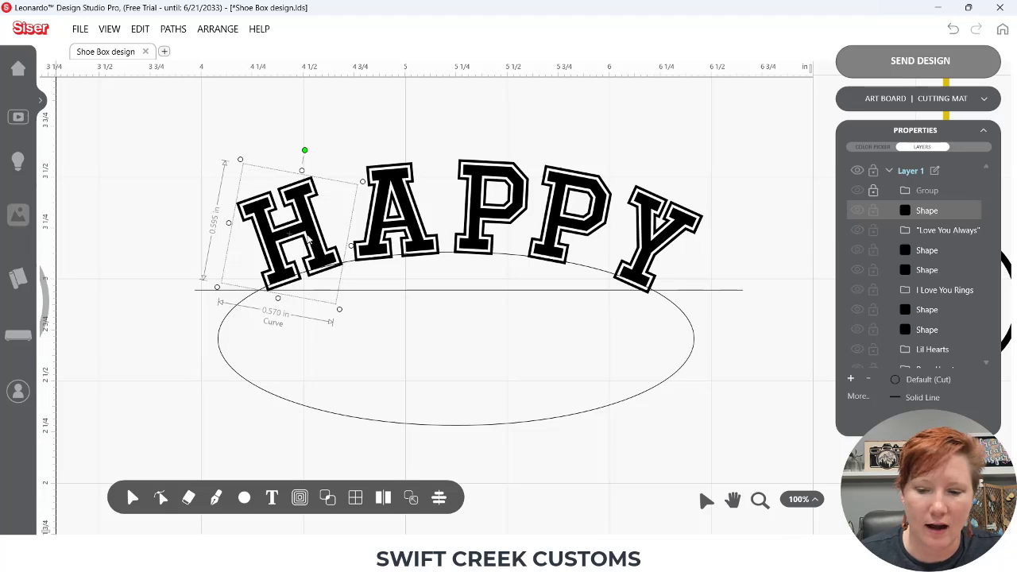
left_click_drag(308, 242, 308, 243)
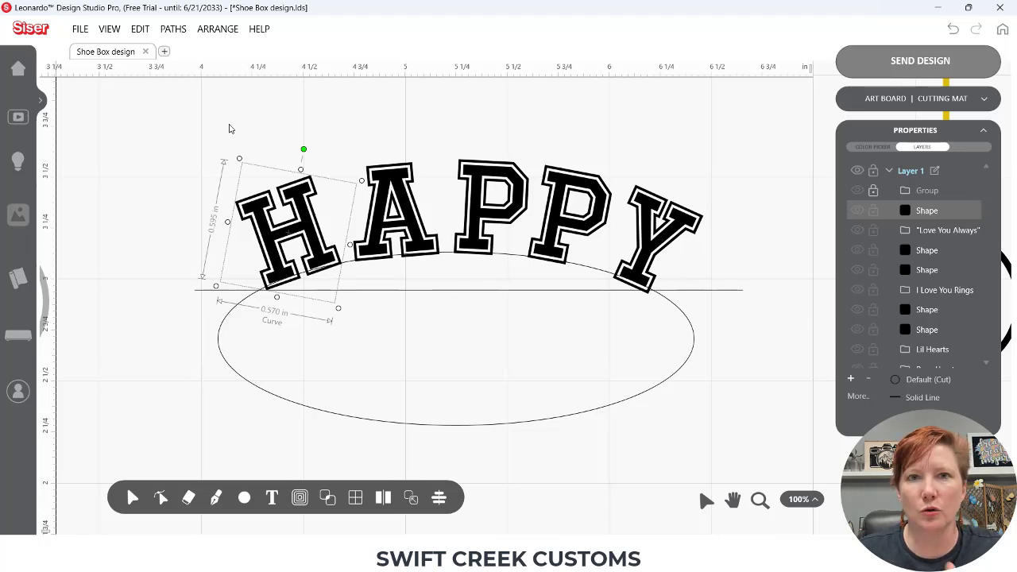
Review the keyboard nudge distance in the general preferences.
left_click(81, 30)
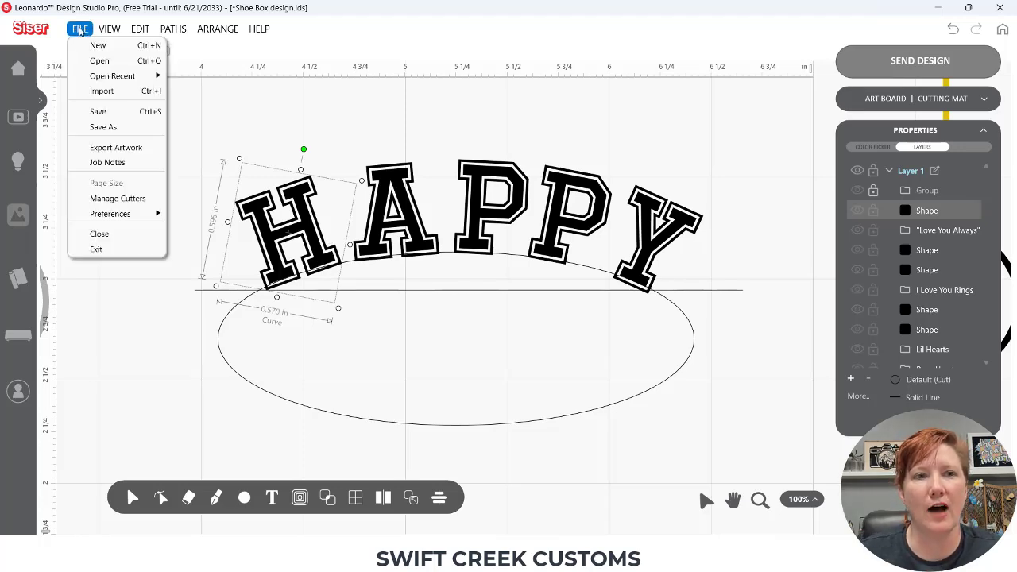
mouse_move(127, 220)
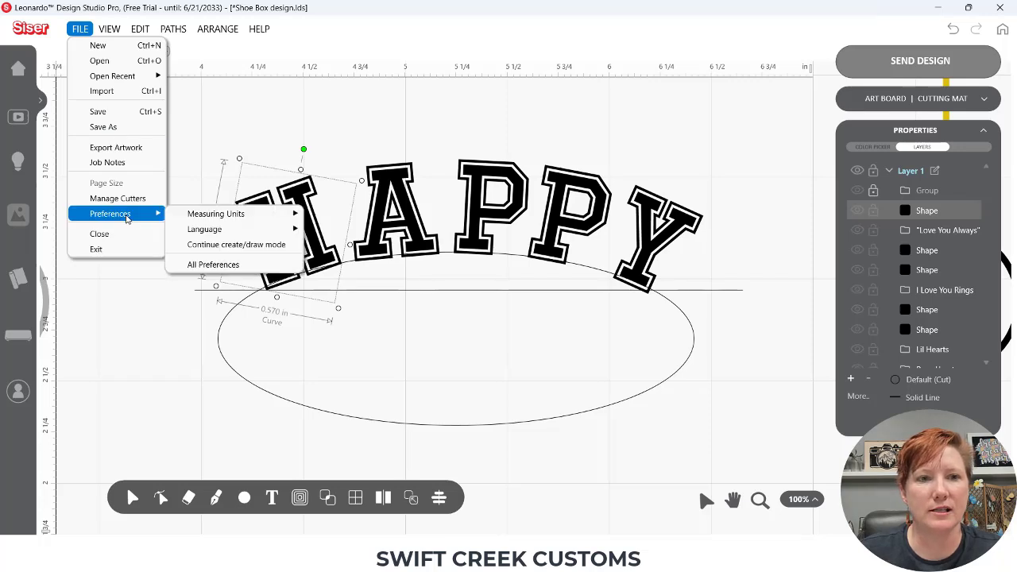
left_click(238, 265)
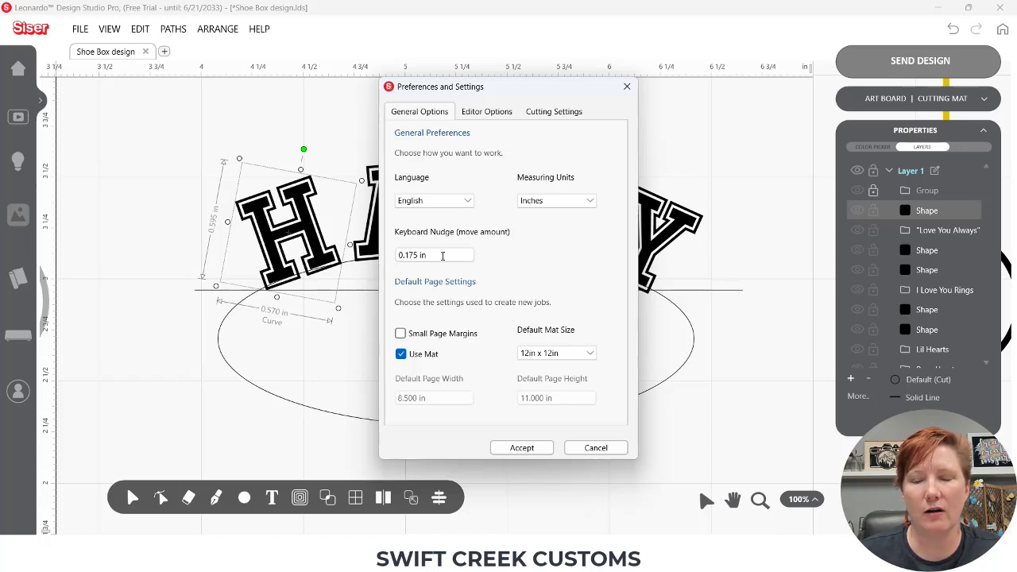
left_click(512, 452)
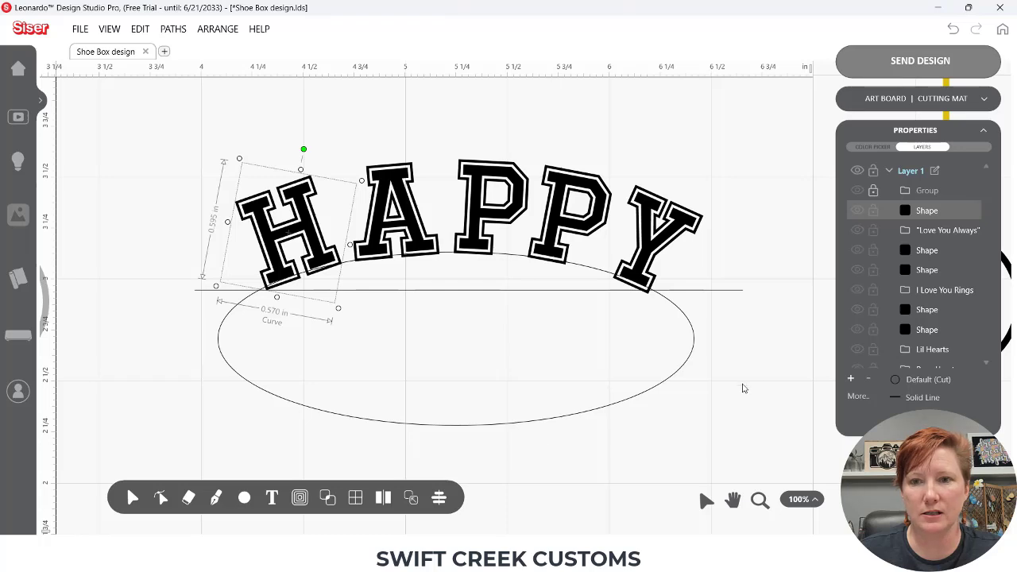
Move the straight guide line below the ellipse, and hide both the guide line and the ellipse.
left_click_drag(698, 293, 687, 474)
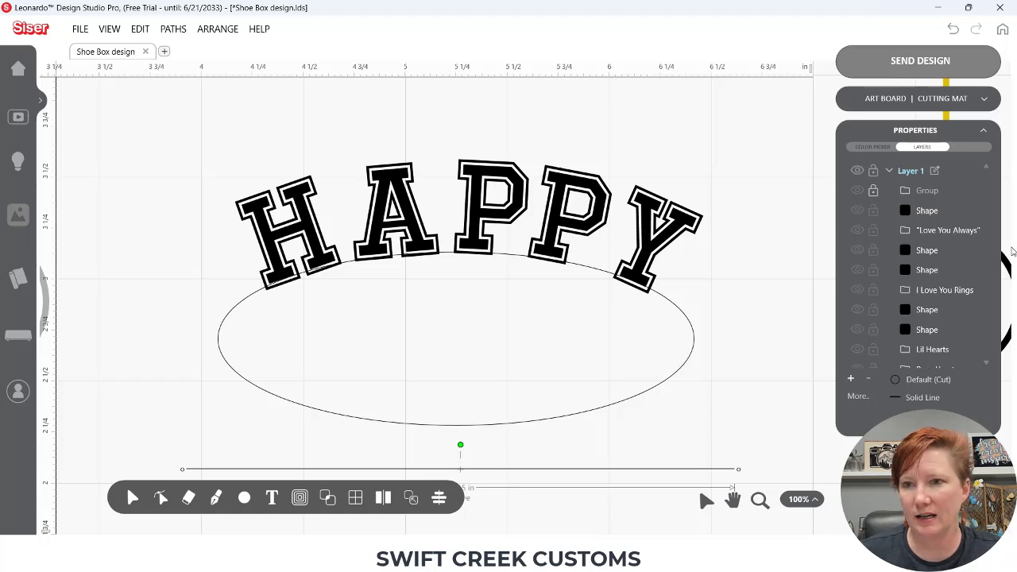
left_click(988, 365)
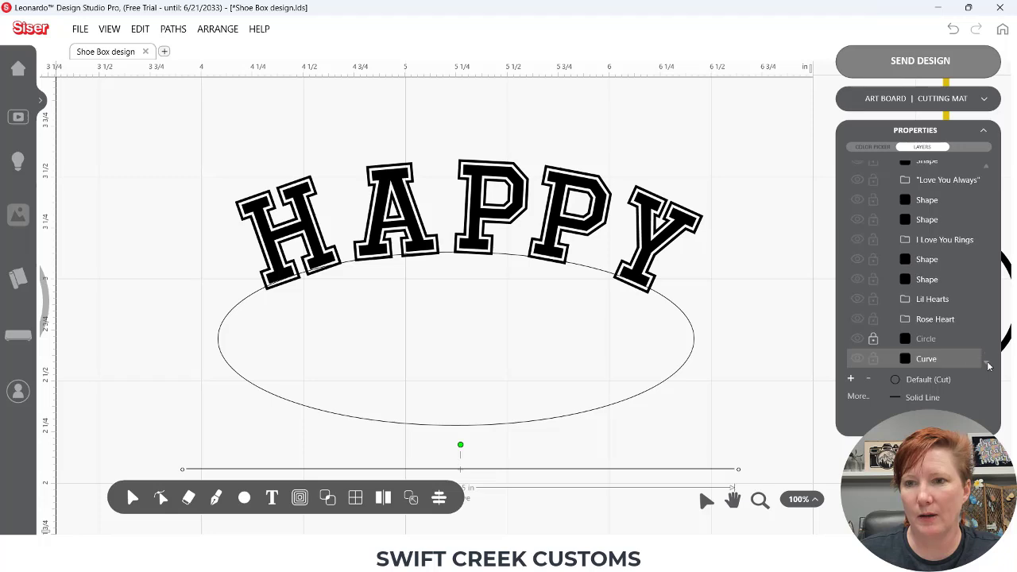
left_click(859, 359)
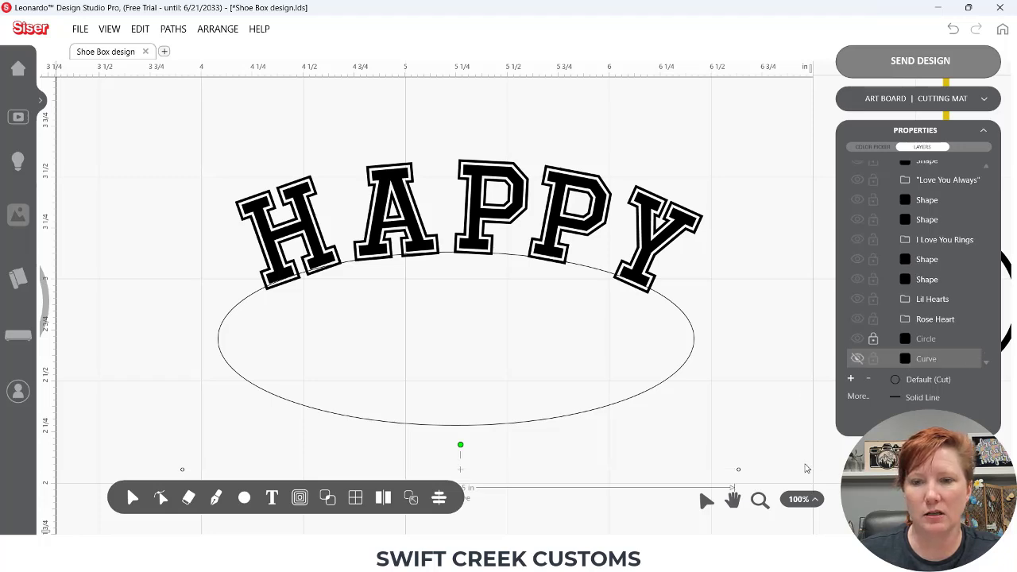
left_click(698, 346)
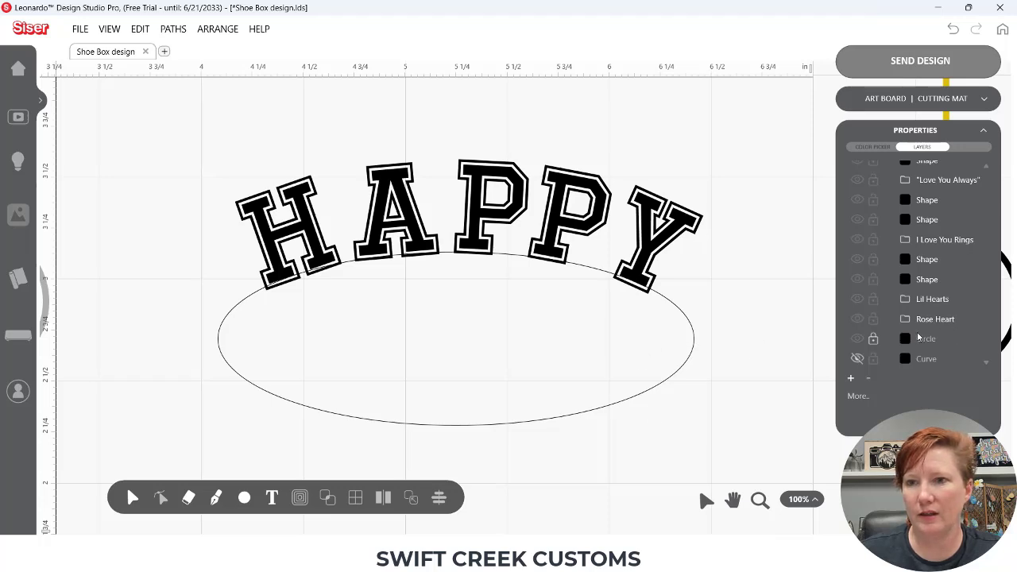
left_click(874, 340)
left_click(857, 340)
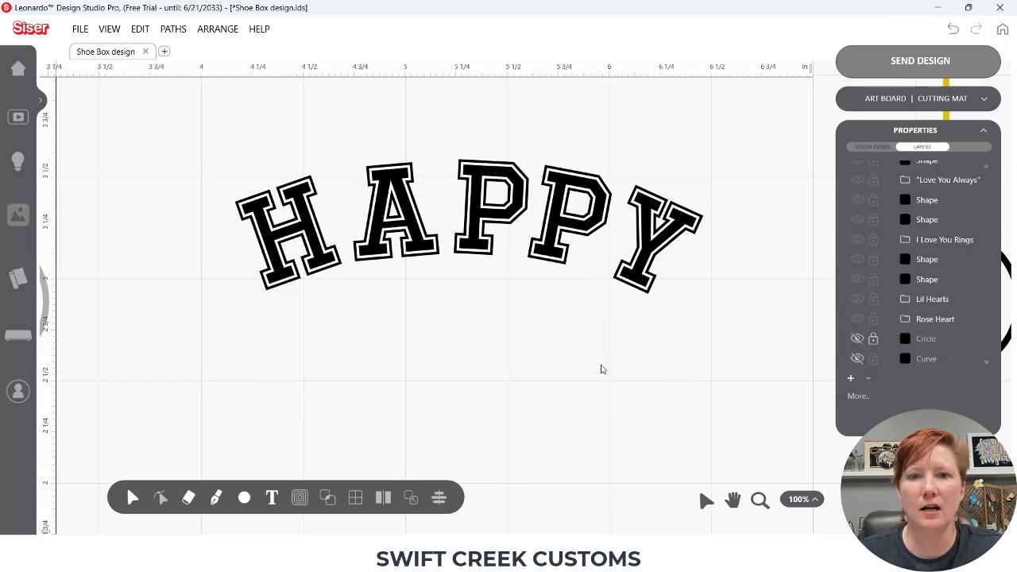
Group the five curved HAPPY letters into one object.
left_click_drag(247, 121, 369, 203)
left_click_drag(566, 244, 698, 320)
right_click(648, 209)
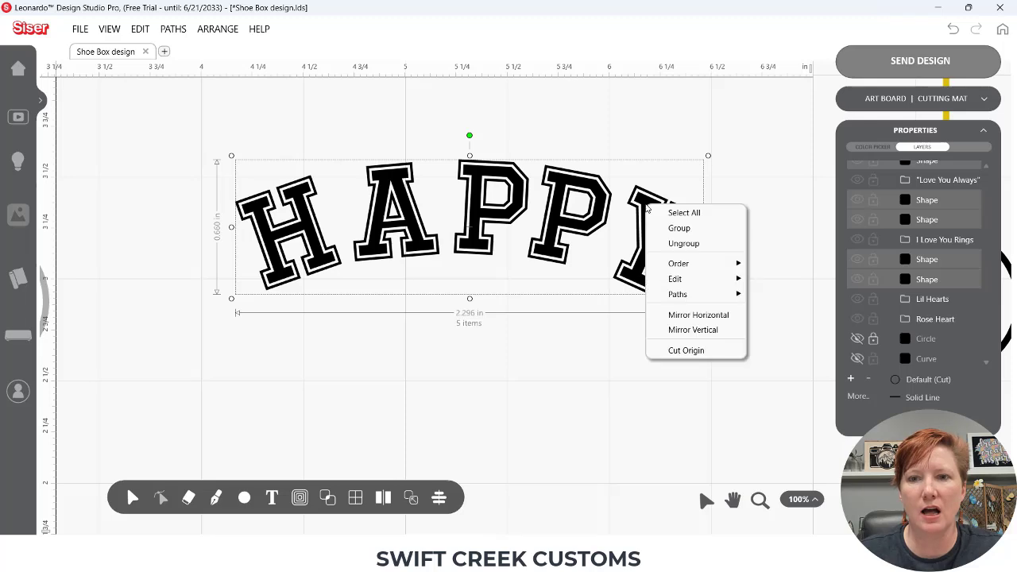
left_click(676, 240)
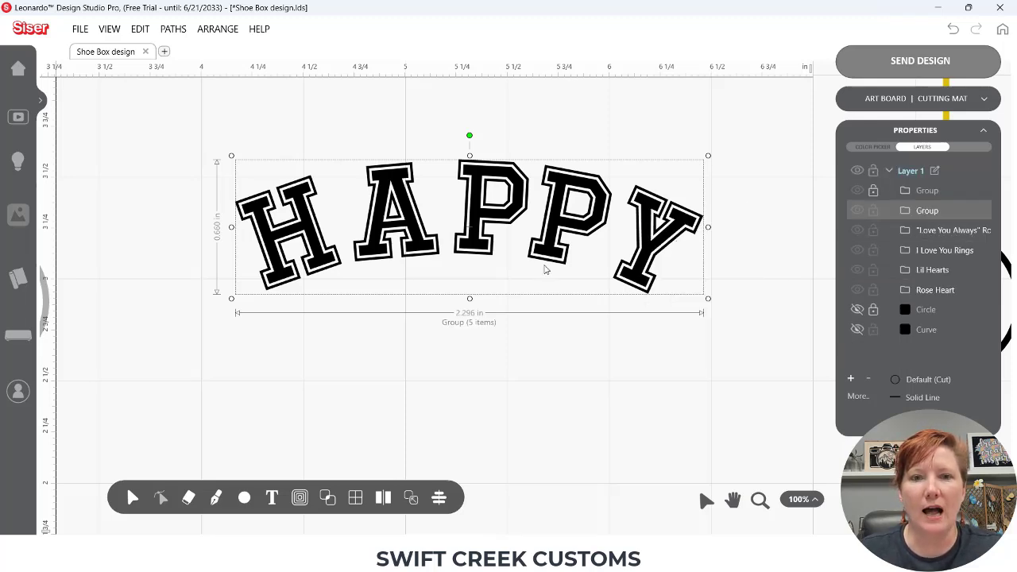
Start a new standard text object reading "valentine's day" in lowercase.
left_click(272, 498)
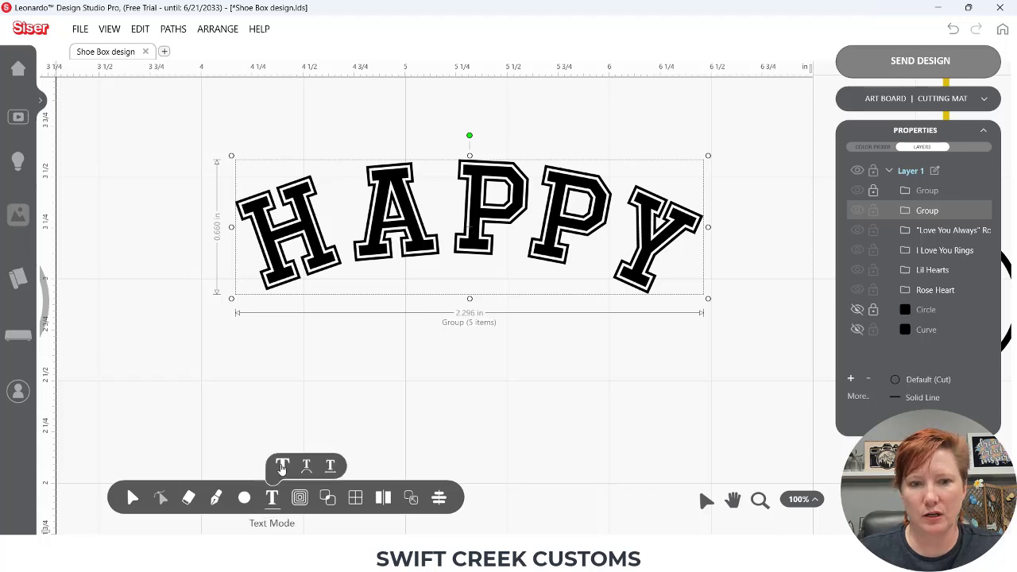
left_click(281, 466)
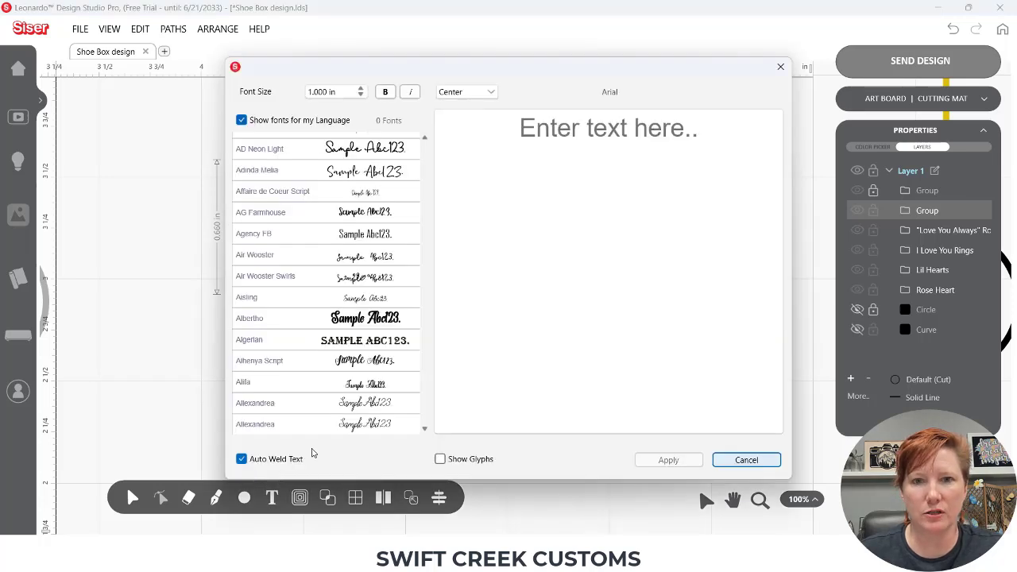
left_click(558, 127)
type("valent")
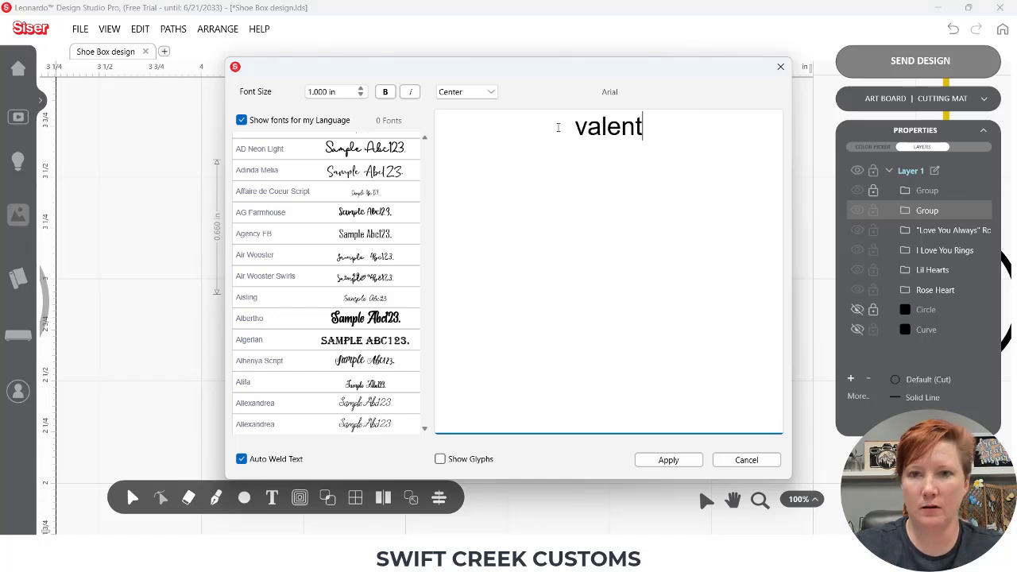
type("ine's")
key("BackSpace")
type("'s d")
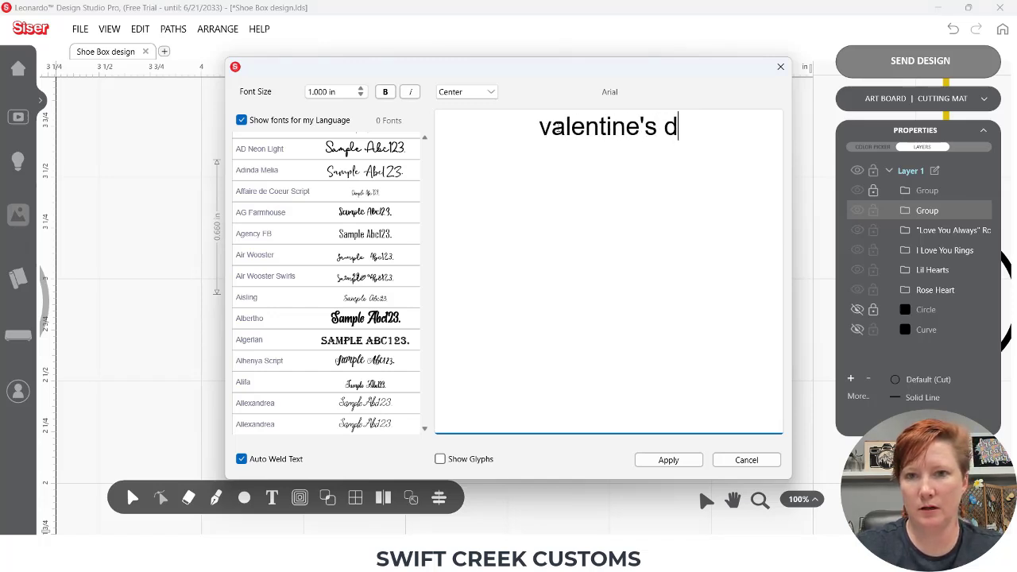
type("ay")
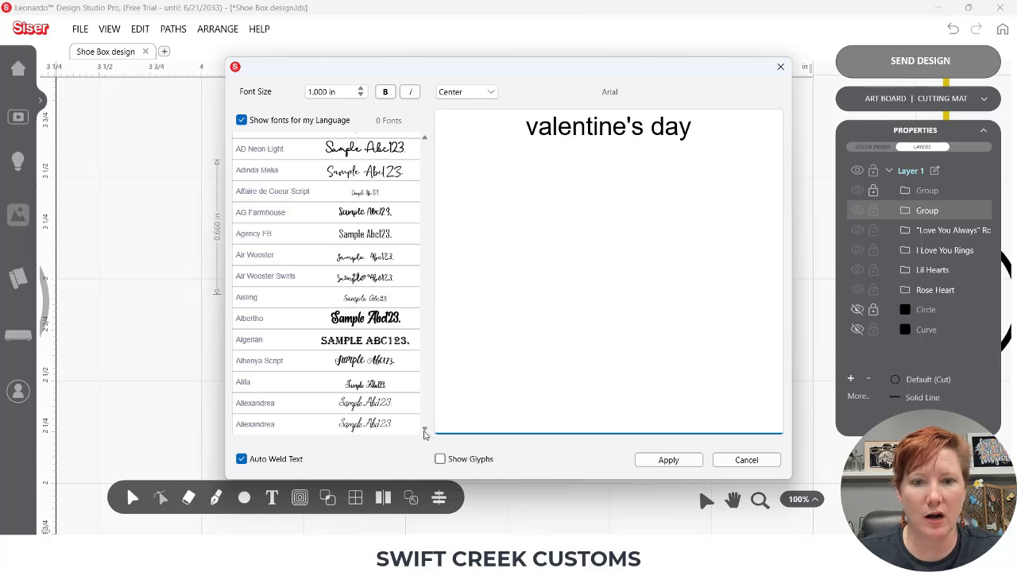
Set the font of the new text to Amastery Script and place it on the artboard.
scroll(425, 433, "down", 4)
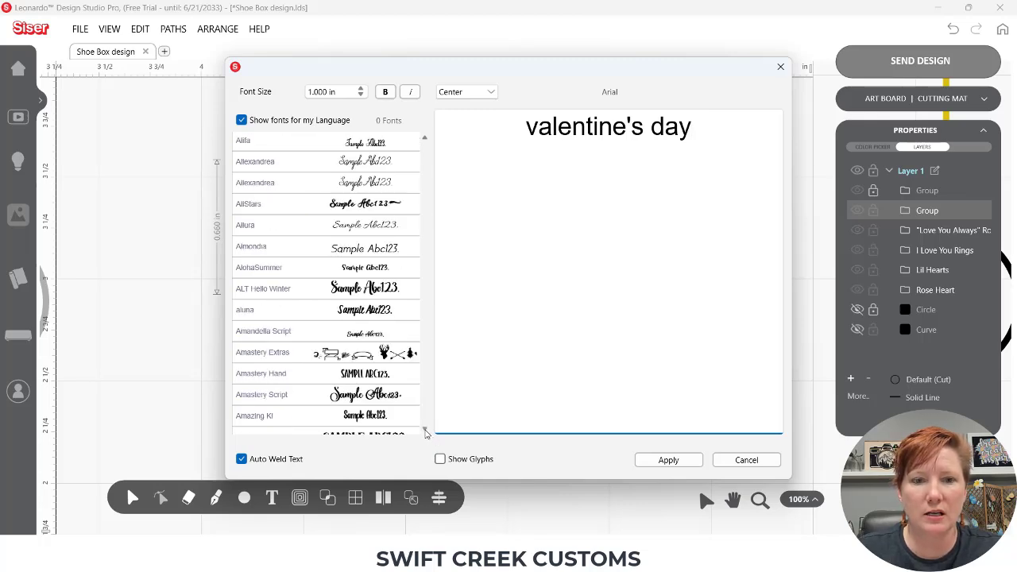
scroll(425, 434, "down", 1)
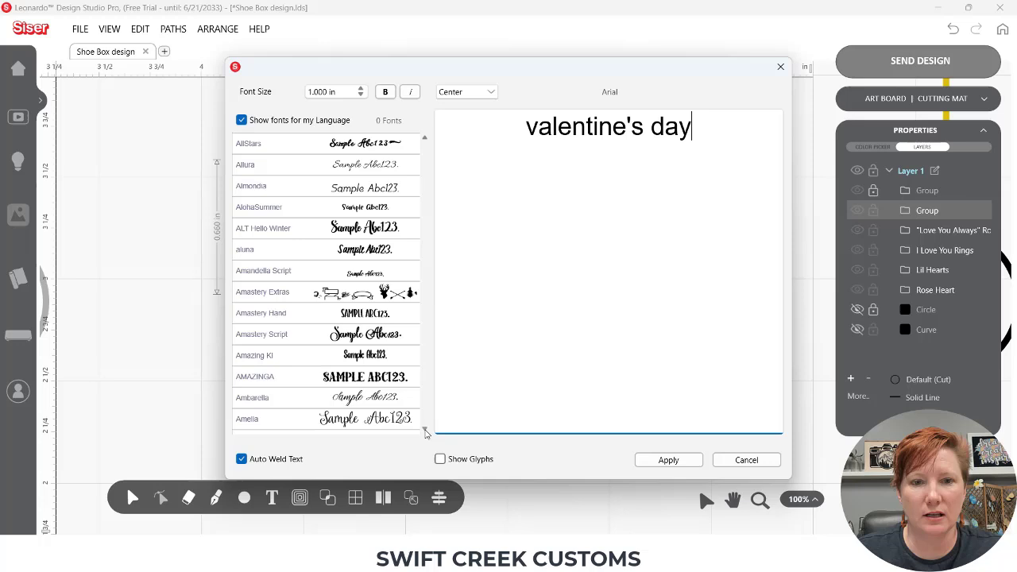
left_click(283, 339)
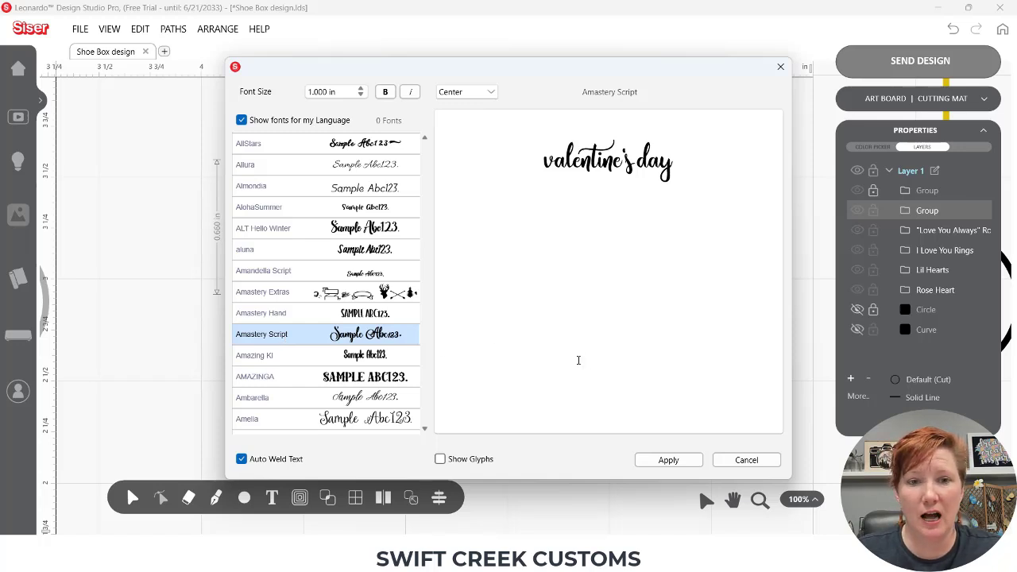
left_click(669, 460)
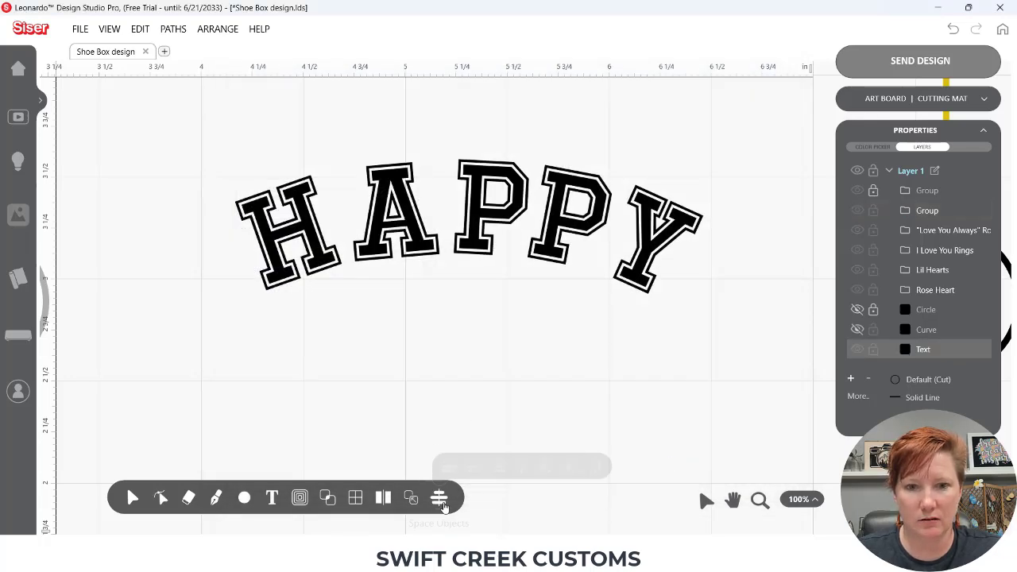
Move the valentine's day text beneath HAPPY on the box template and scale it proportionally to about 2.10 in wide.
left_click(821, 504)
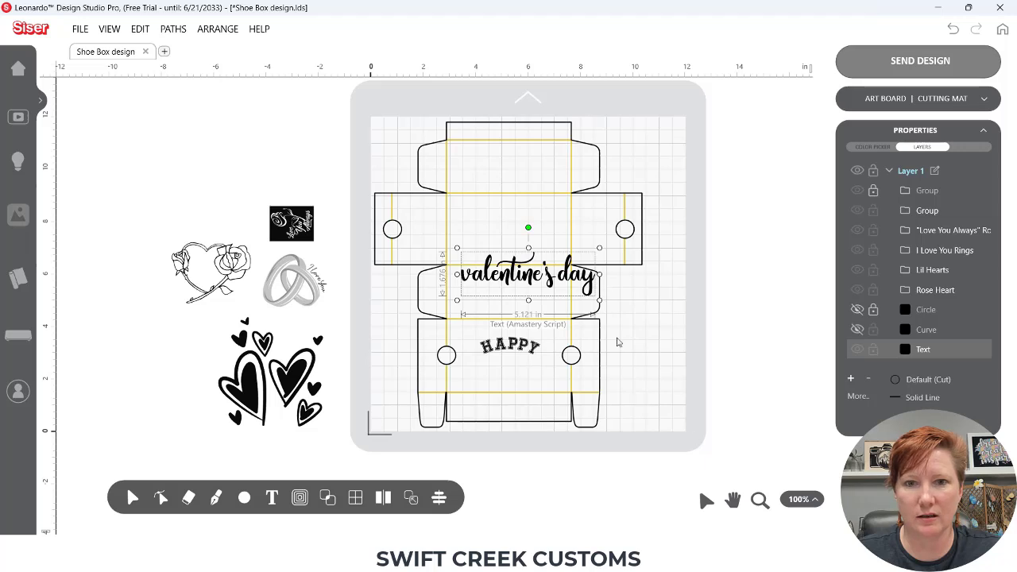
left_click_drag(553, 294, 559, 391)
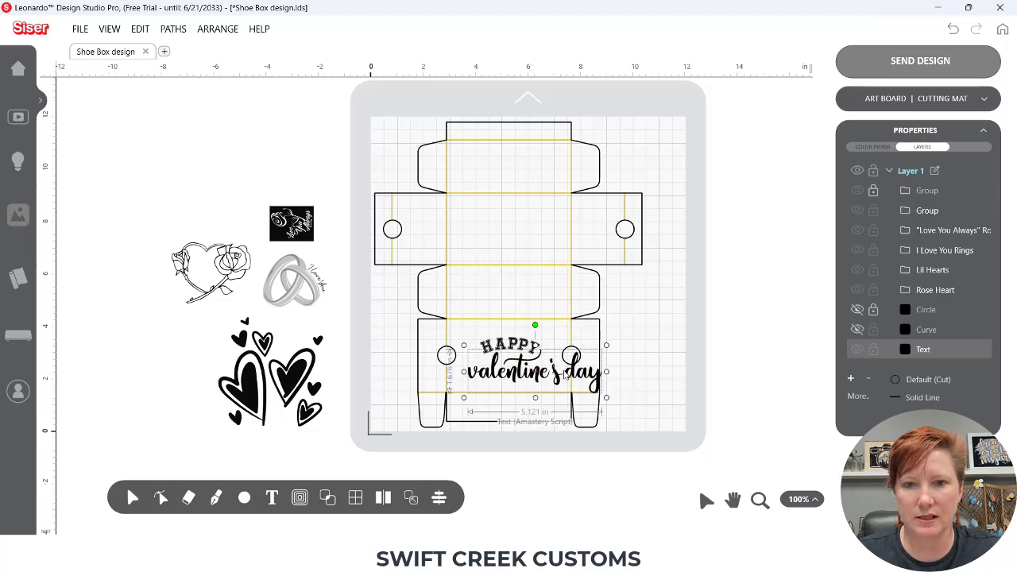
left_click_drag(607, 346, 532, 371)
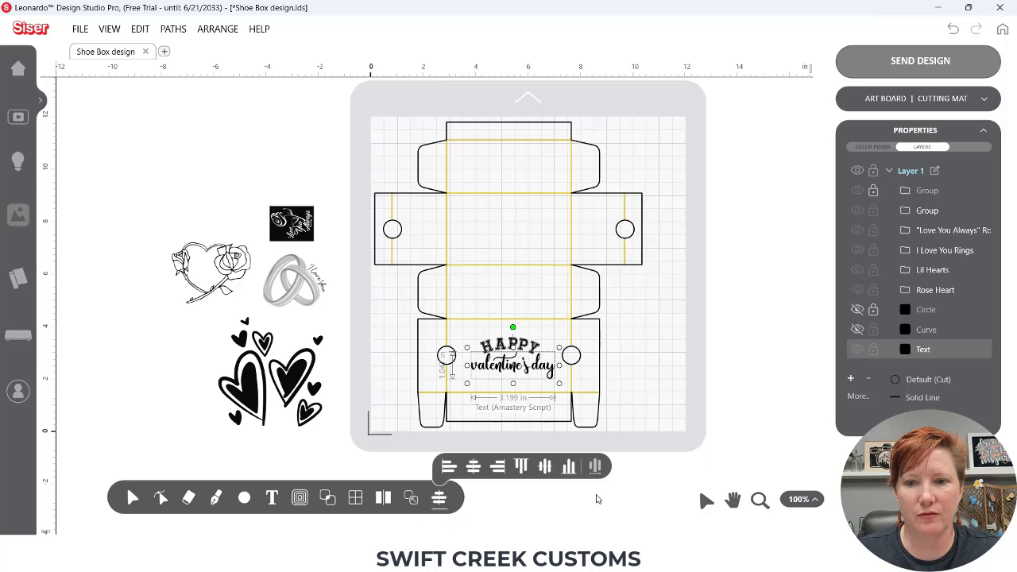
left_click(760, 503)
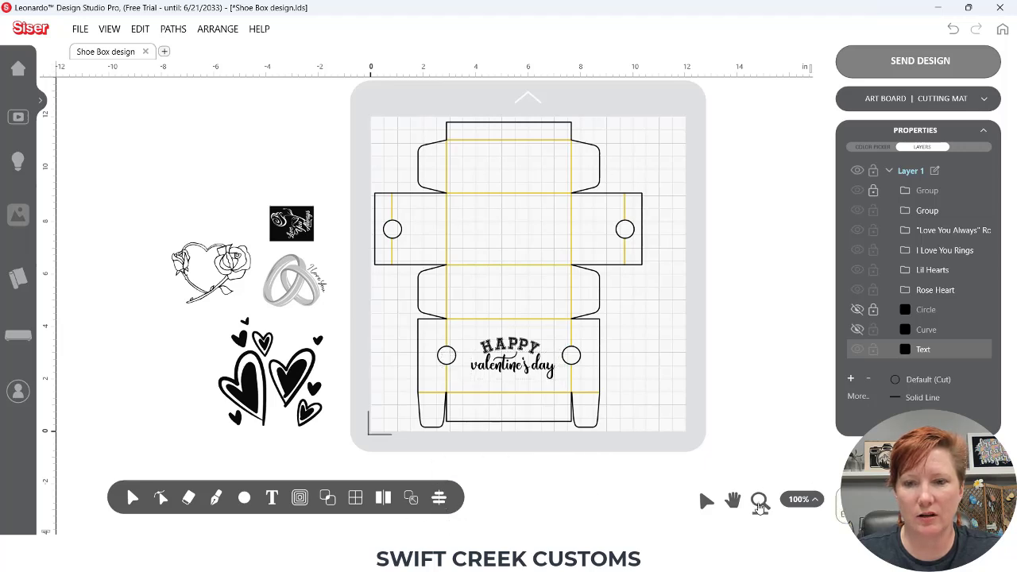
left_click_drag(427, 313, 612, 412)
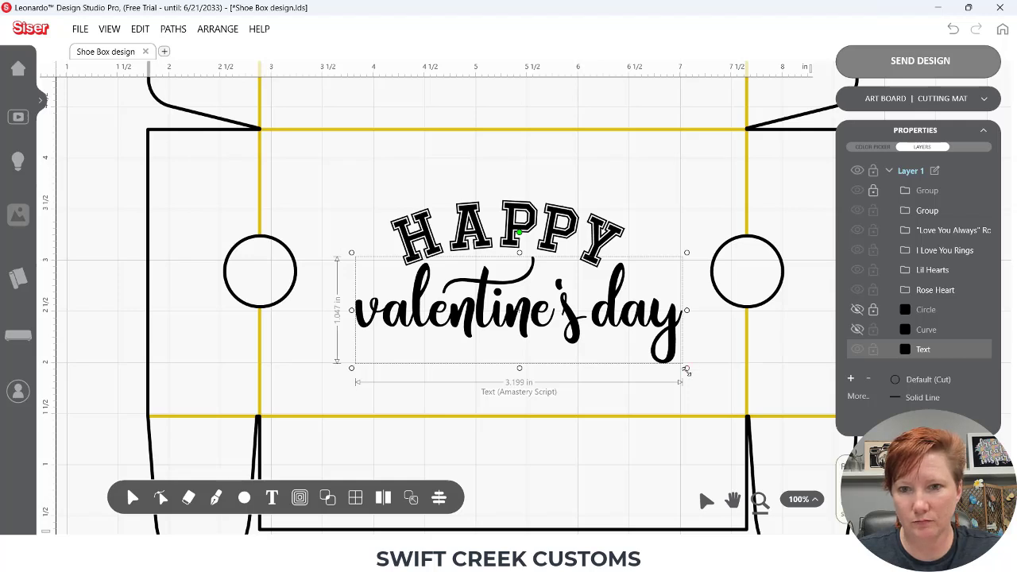
left_click_drag(687, 368, 590, 329)
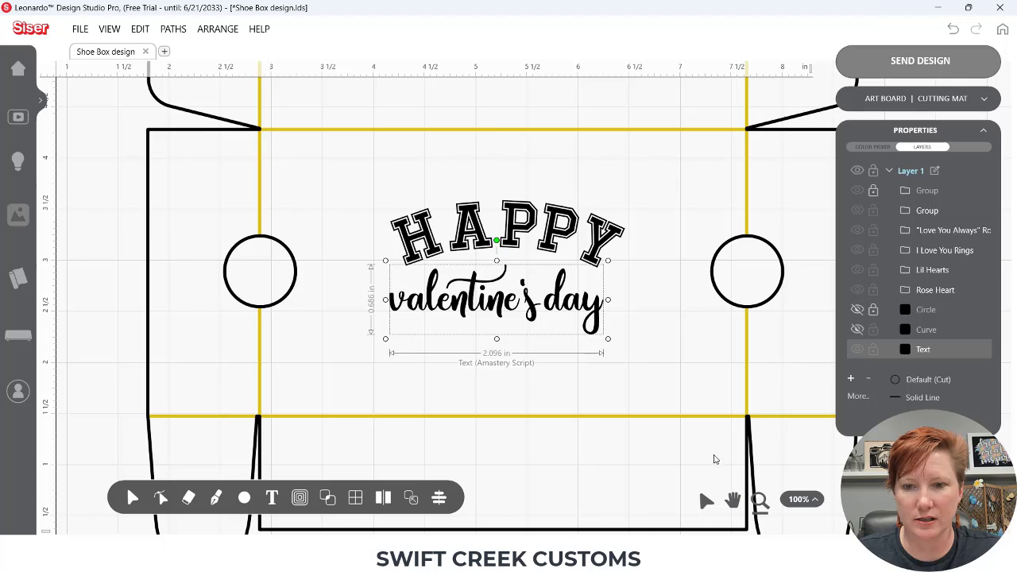
Move the valentine's day text up into the arch of HAPPY and scale it proportionally to about 1.92 in wide.
left_click(760, 501)
left_click_drag(350, 201, 638, 402)
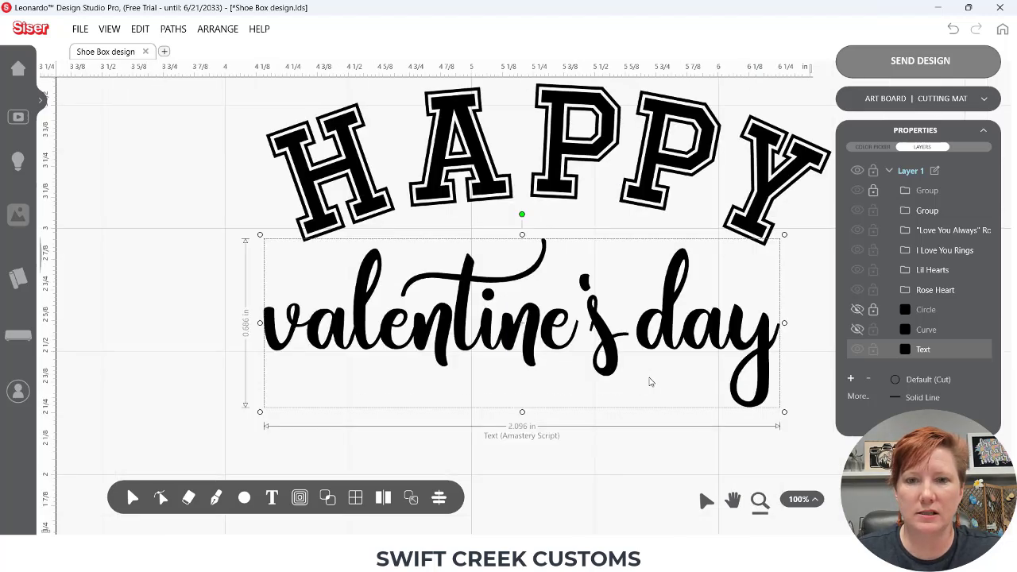
scroll(784, 357, "up", 1)
left_click(672, 380)
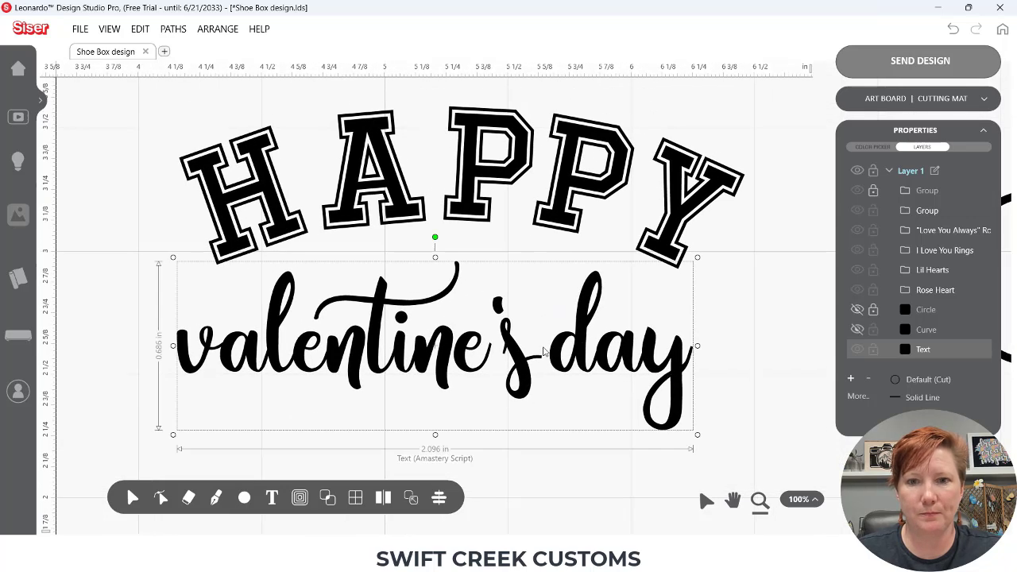
left_click_drag(580, 345, 599, 285)
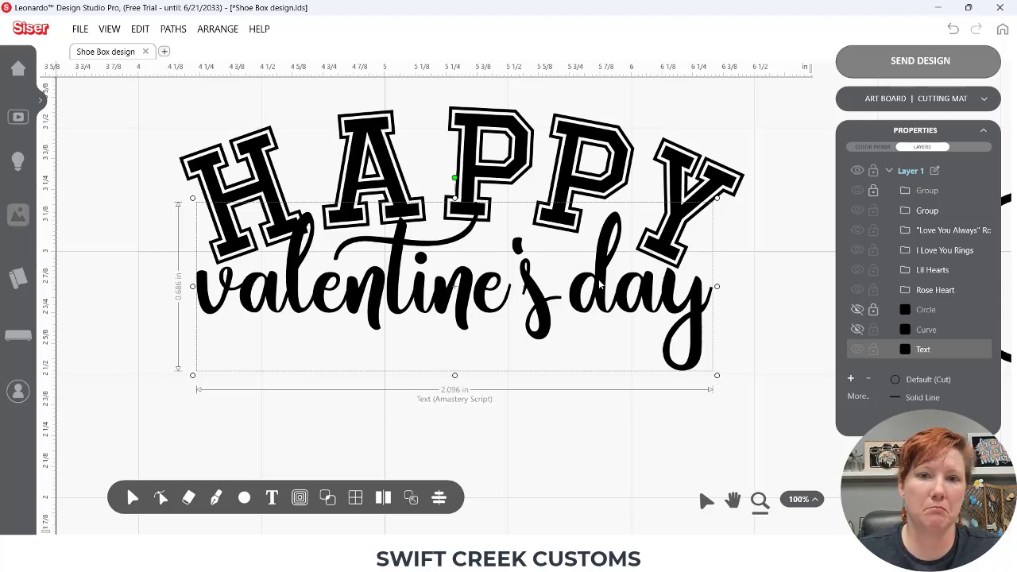
left_click_drag(717, 376, 675, 348)
mouse_move(565, 293)
left_mouse_down()
mouse_move(578, 317)
mouse_move(586, 300)
mouse_move(564, 296)
left_mouse_up()
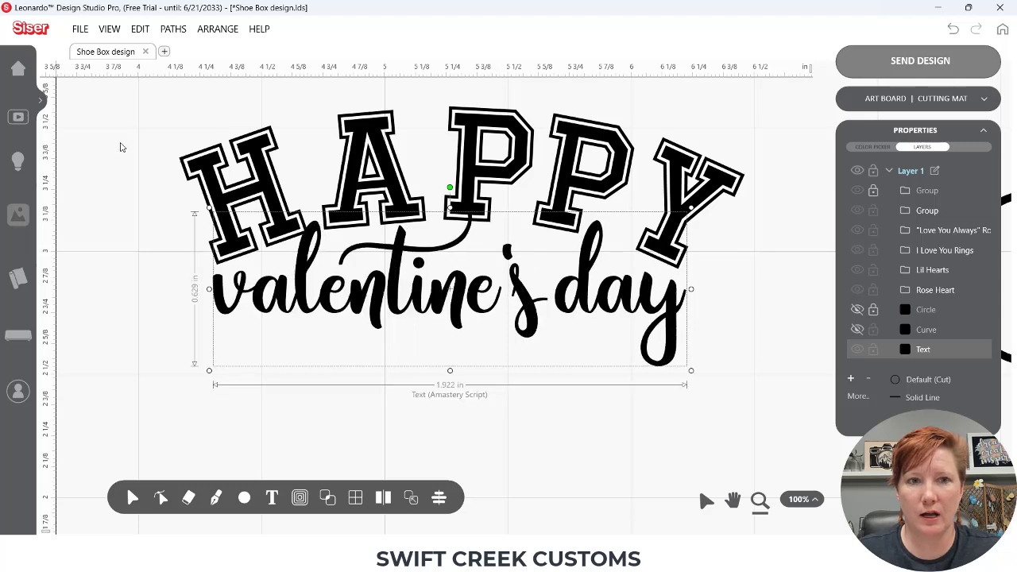
Center the valentine's day text horizontally with the HAPPY group.
left_click_drag(141, 89, 572, 329)
mouse_move(439, 499)
left_click(473, 467)
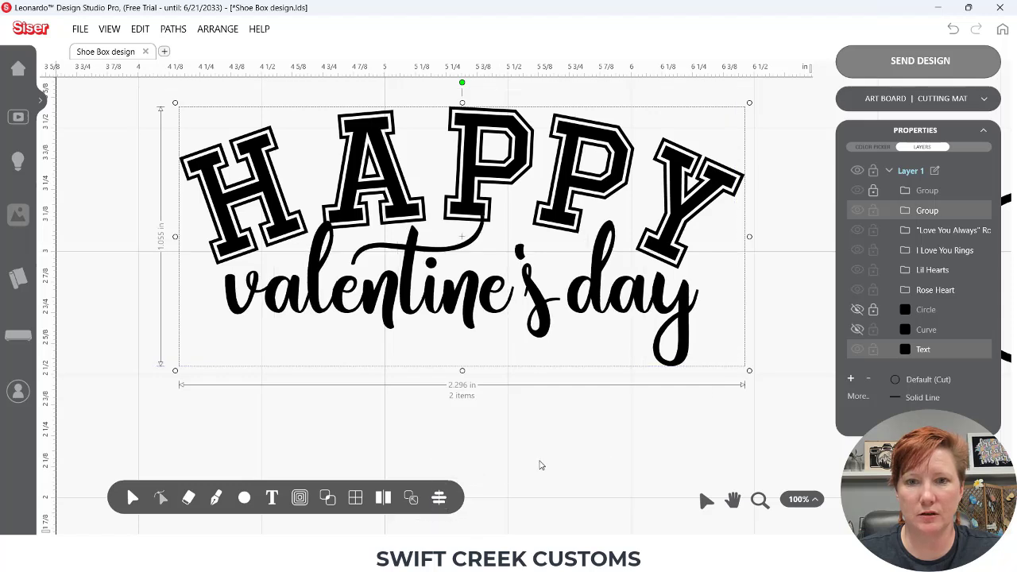
left_click(601, 417)
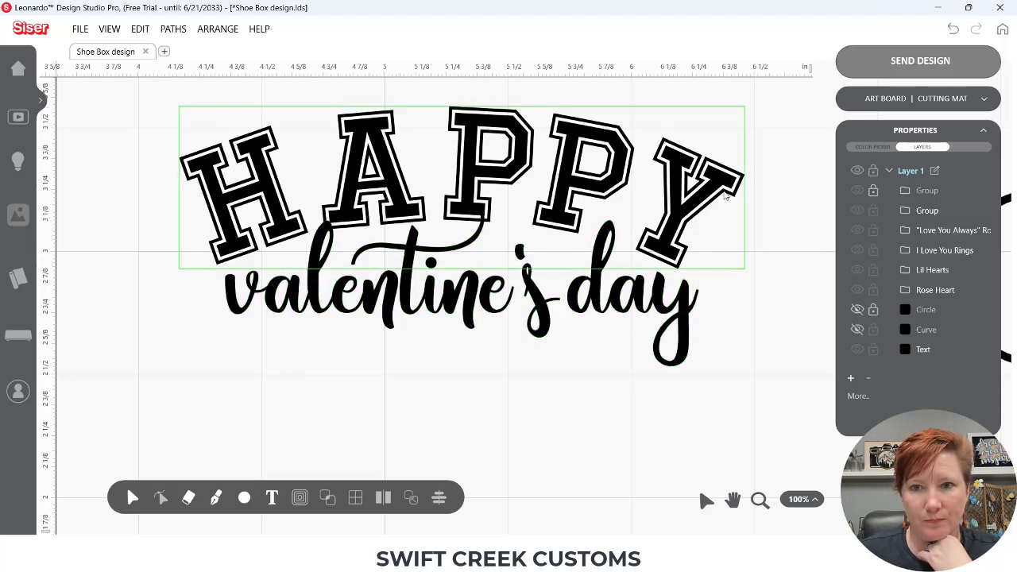
Scale the valentine's day text proportionally to about 1.86 in wide and center it horizontally with the HAPPY group.
left_click(690, 308)
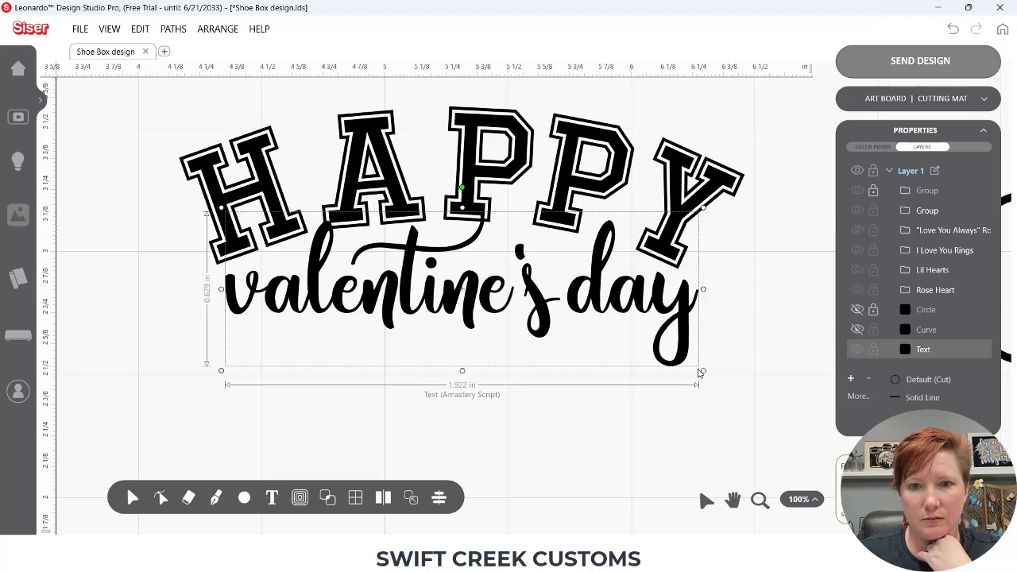
left_click_drag(703, 371, 687, 365)
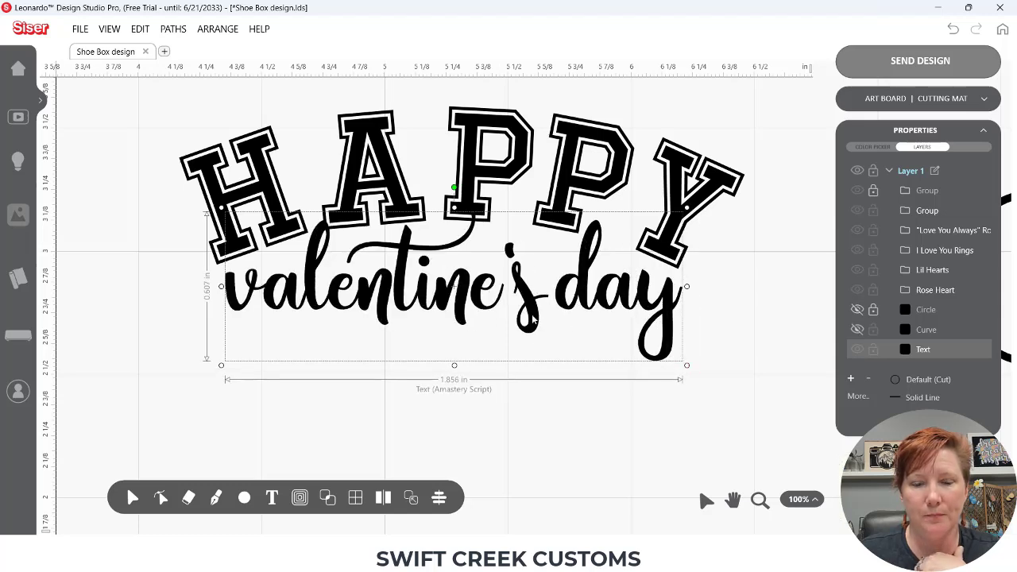
left_click_drag(136, 104, 480, 311)
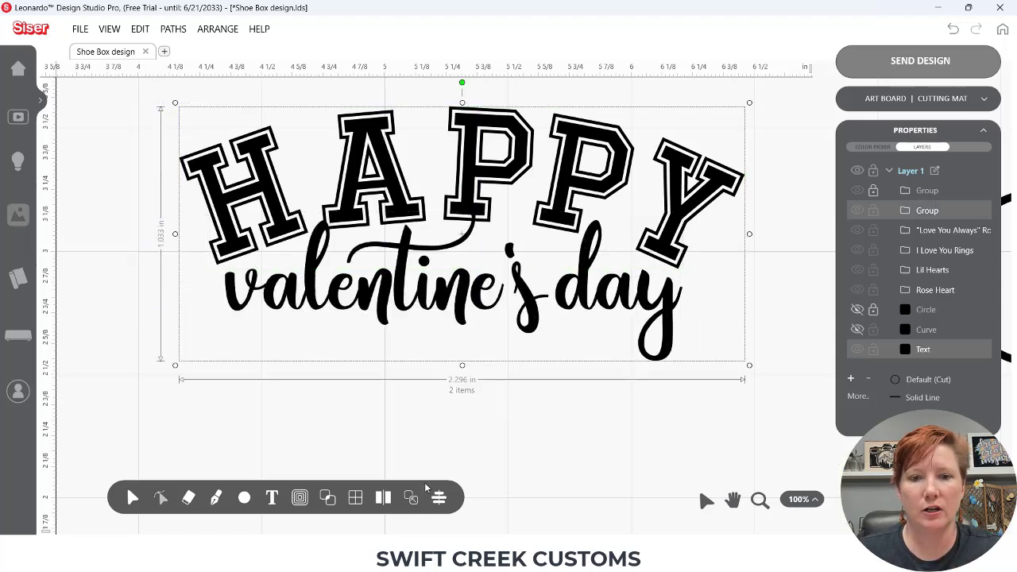
left_click(438, 498)
left_click(473, 468)
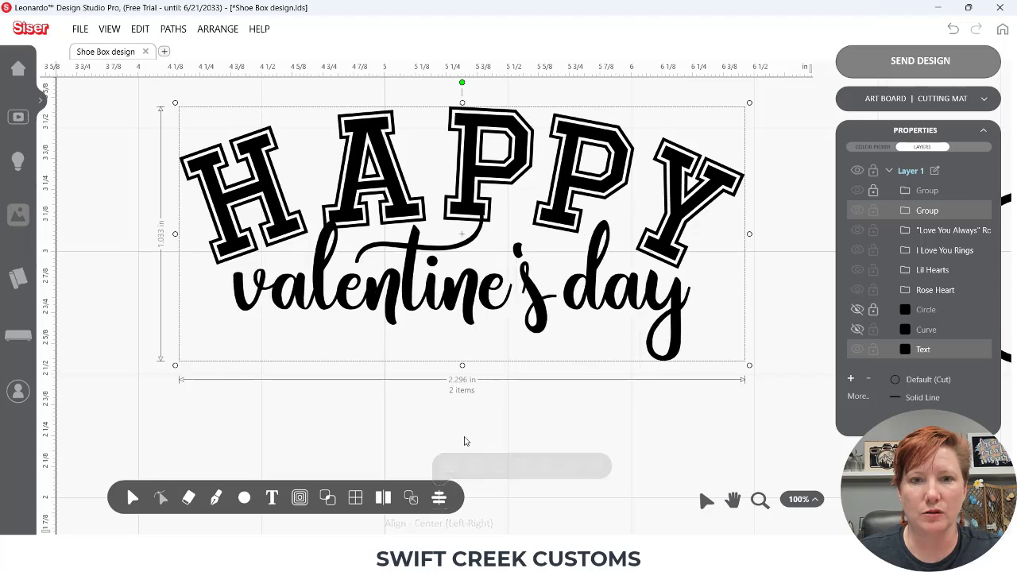
left_click(513, 413)
Recolor the valentine's day text to red #FF1F00.
left_click(528, 293)
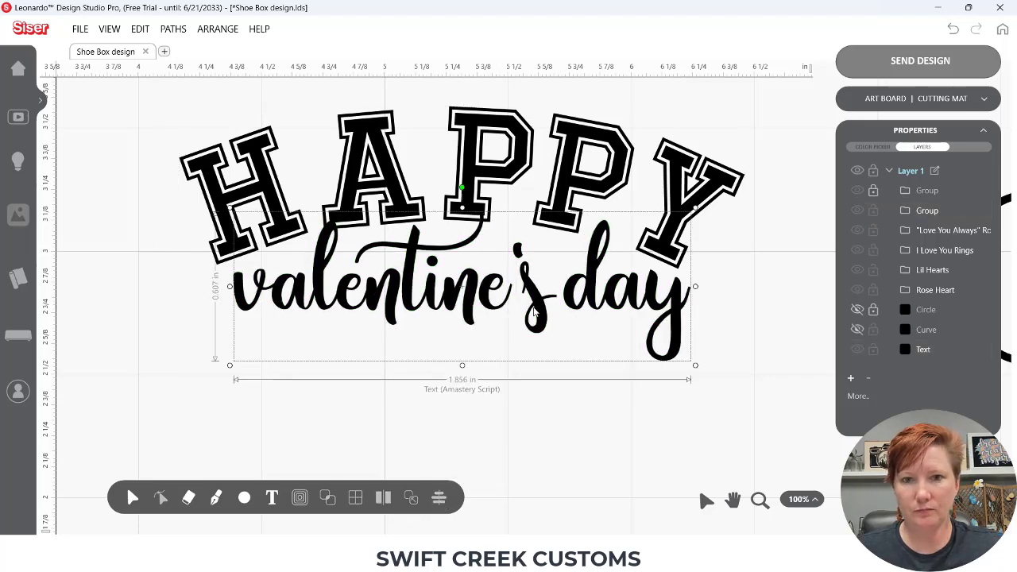
left_click(872, 148)
left_click(939, 194)
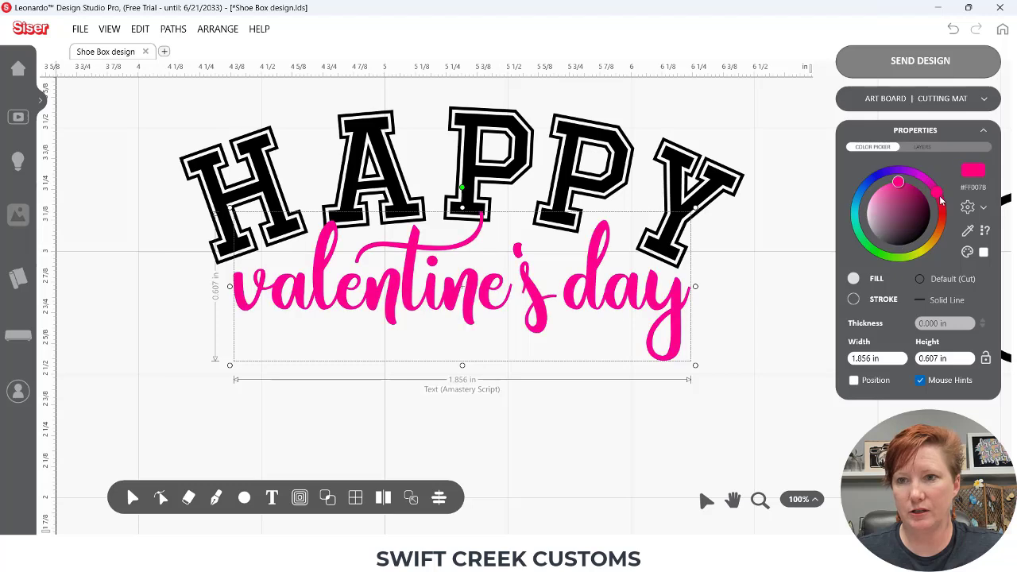
left_click_drag(941, 201, 945, 225)
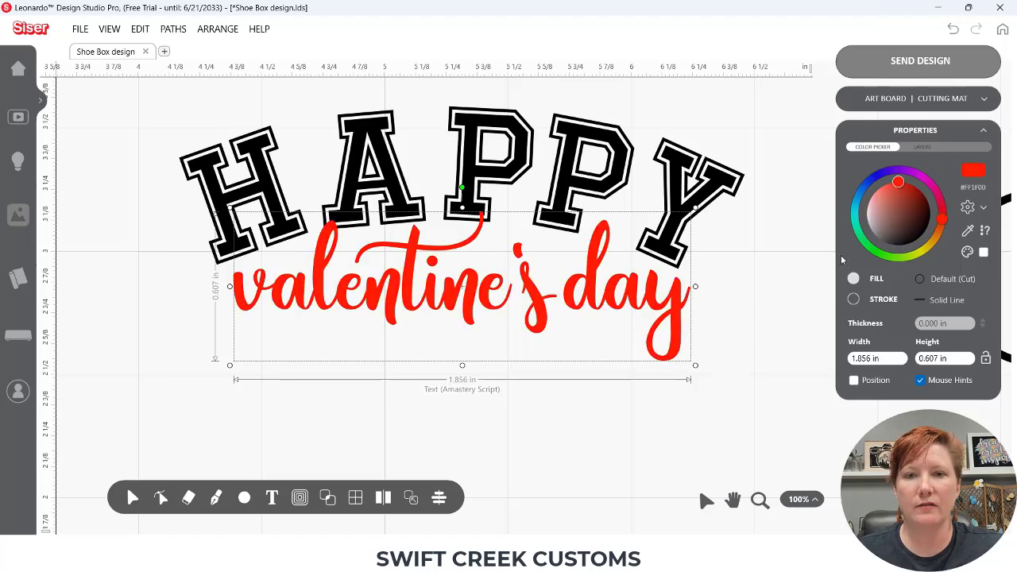
left_click(752, 278)
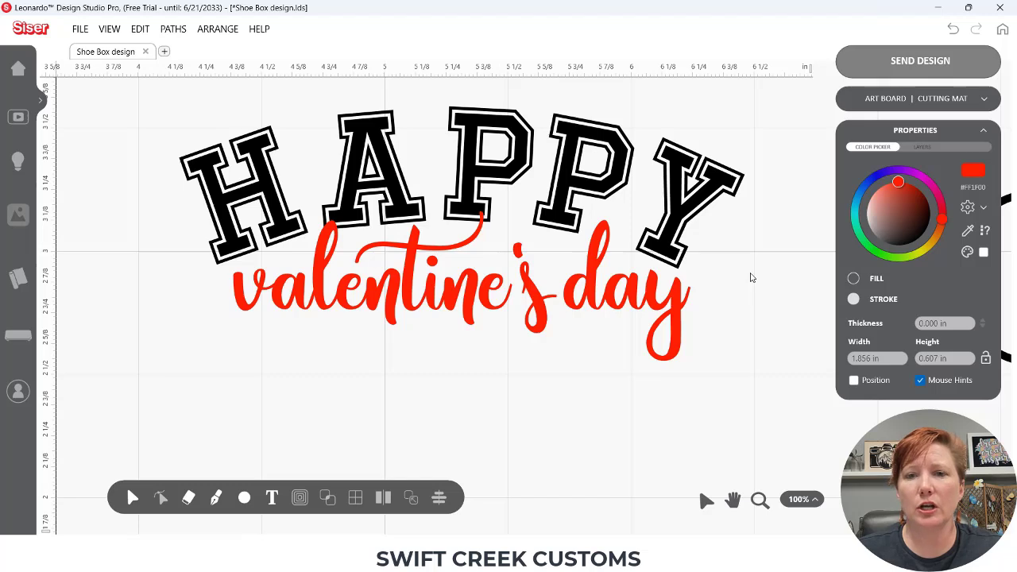
Set up an editable cut-only contour for the valentine's day text with holes included and contour color #E3D7D7.
left_click(594, 254)
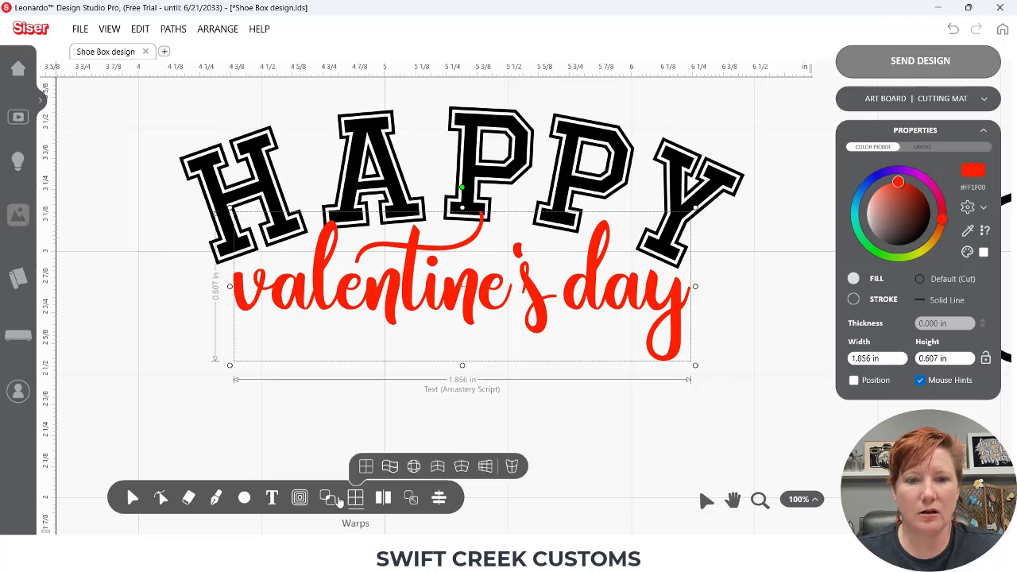
mouse_move(300, 499)
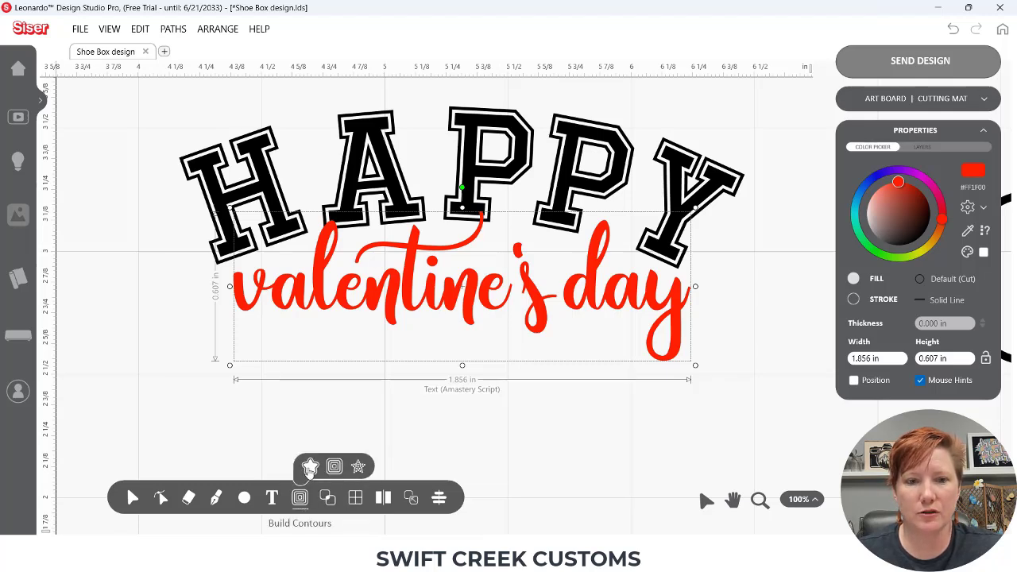
left_click(310, 467)
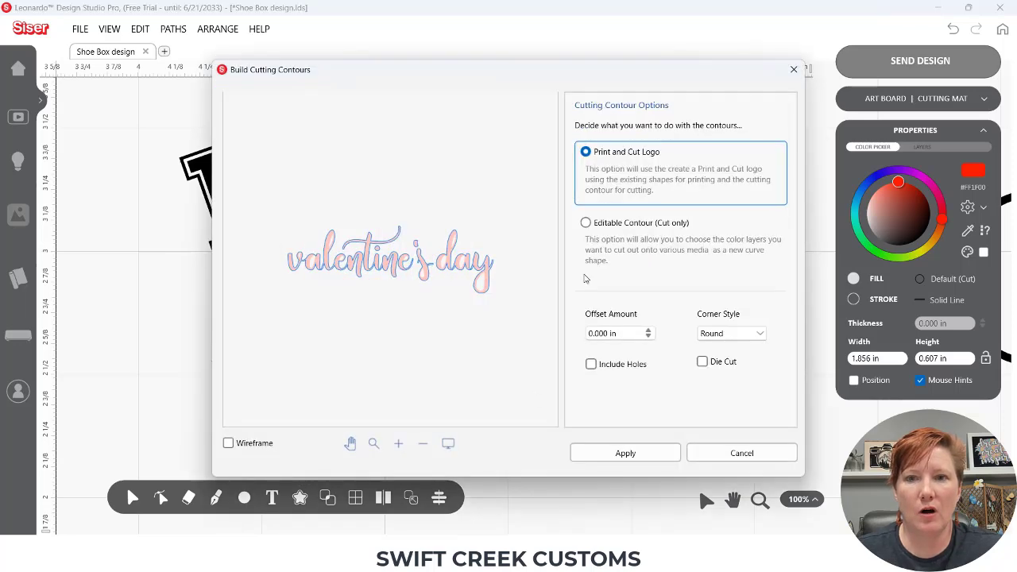
left_click(586, 224)
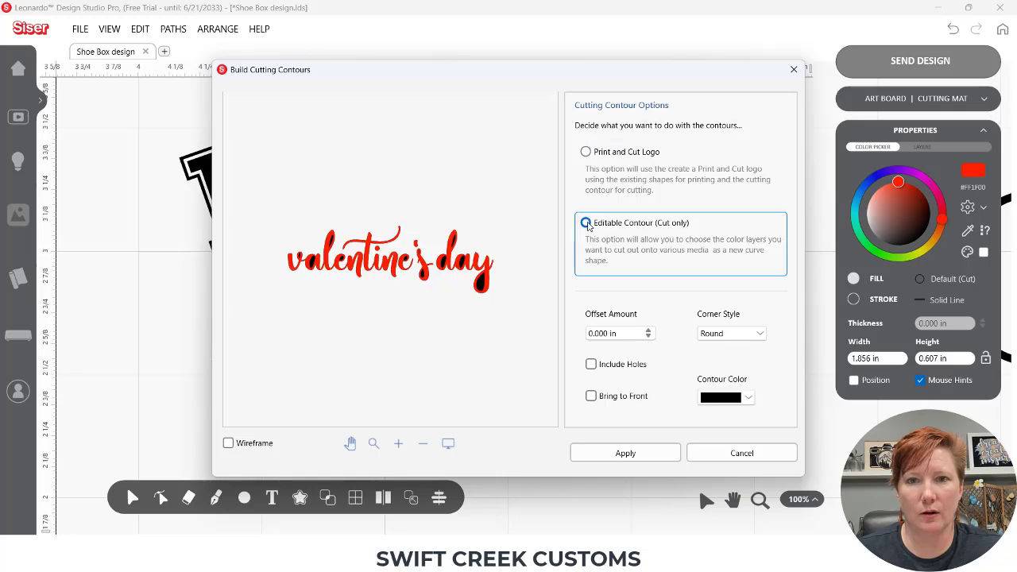
left_click(592, 365)
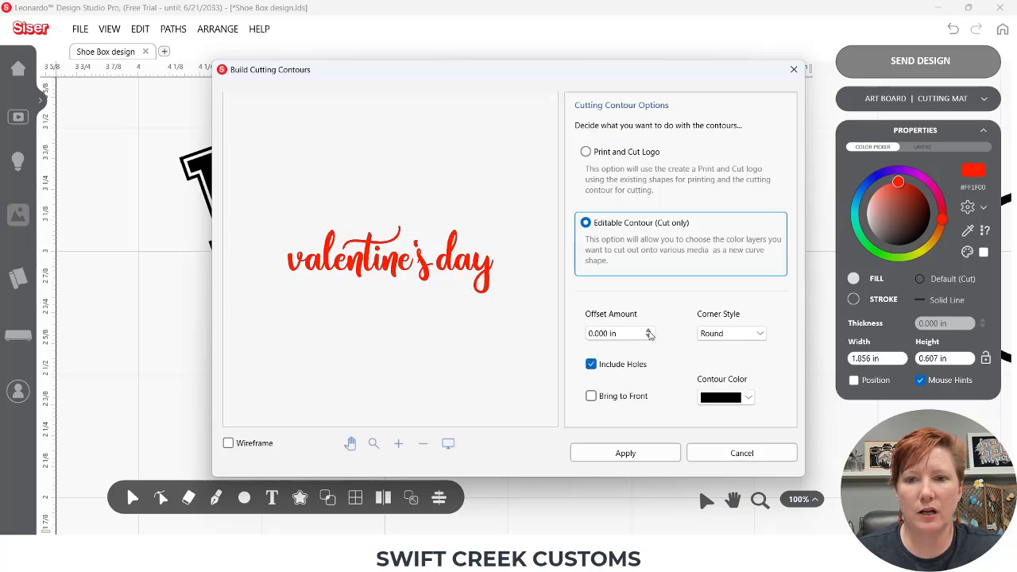
left_click(749, 401)
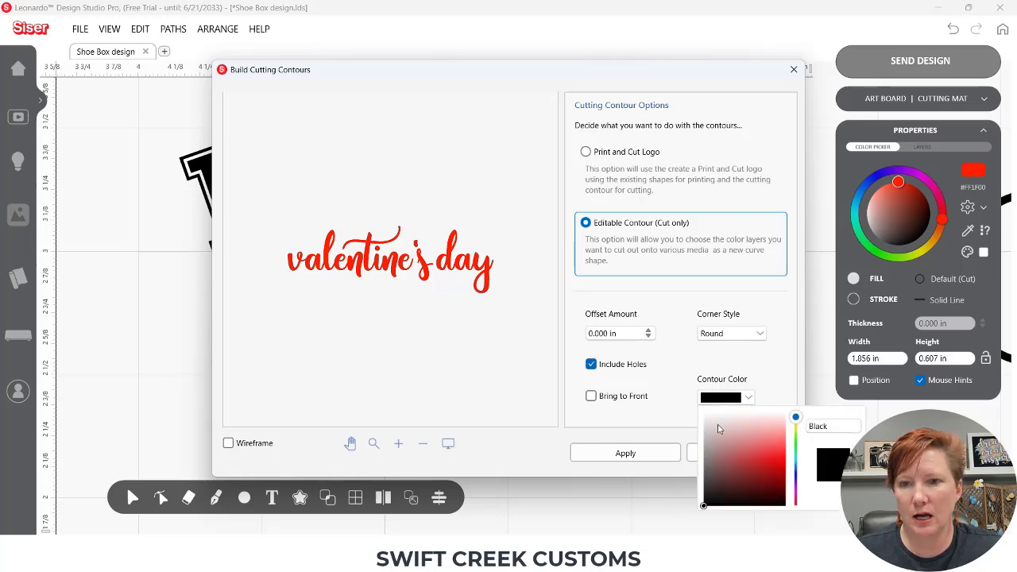
left_click(718, 425)
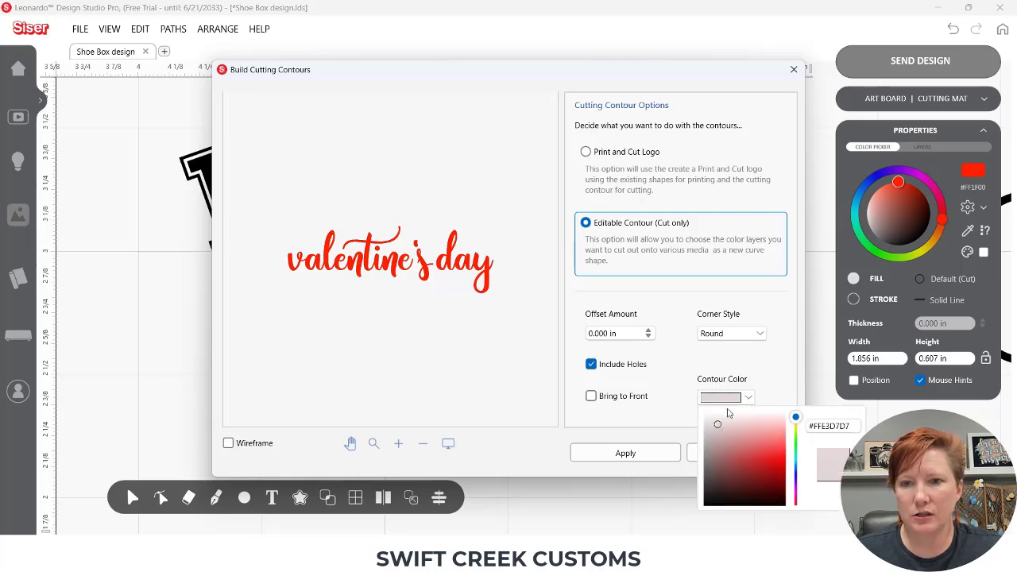
Try applying the valentine's day contour with an offset of 0.020 in, and undo it.
left_click(650, 332)
left_click(650, 333)
left_click(649, 333)
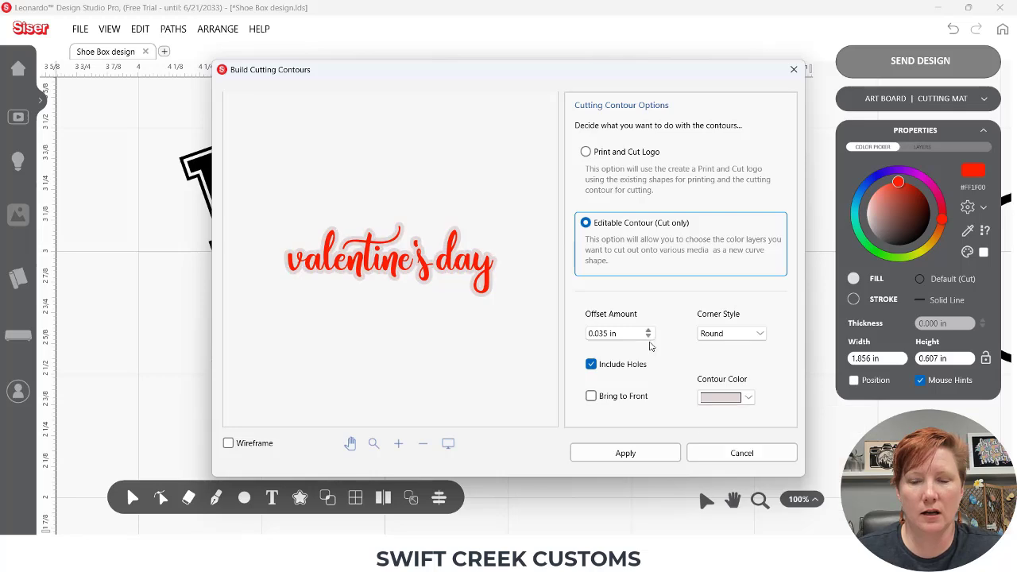
left_click(649, 337)
left_click(649, 337)
left_click(649, 337)
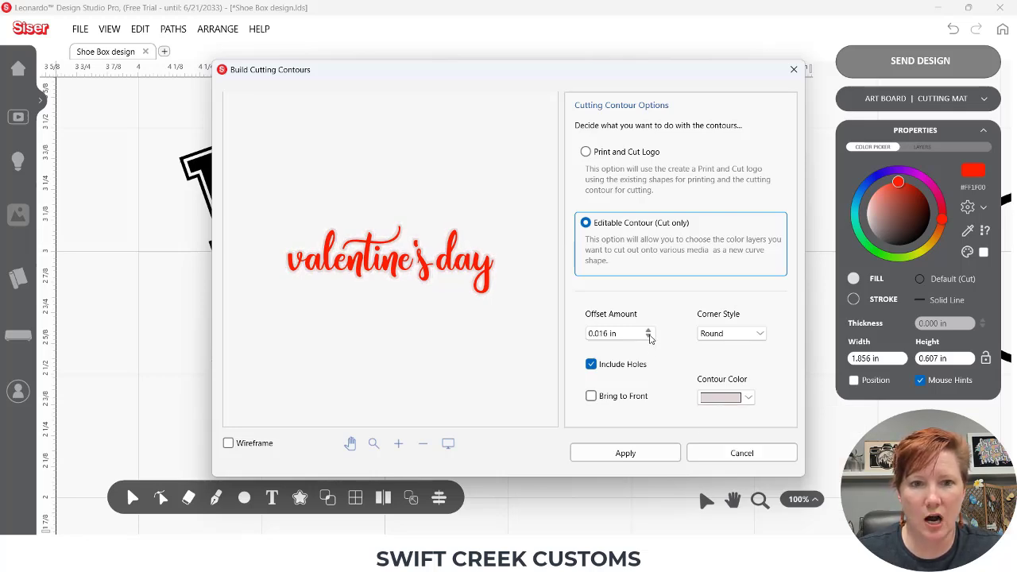
left_click(650, 332)
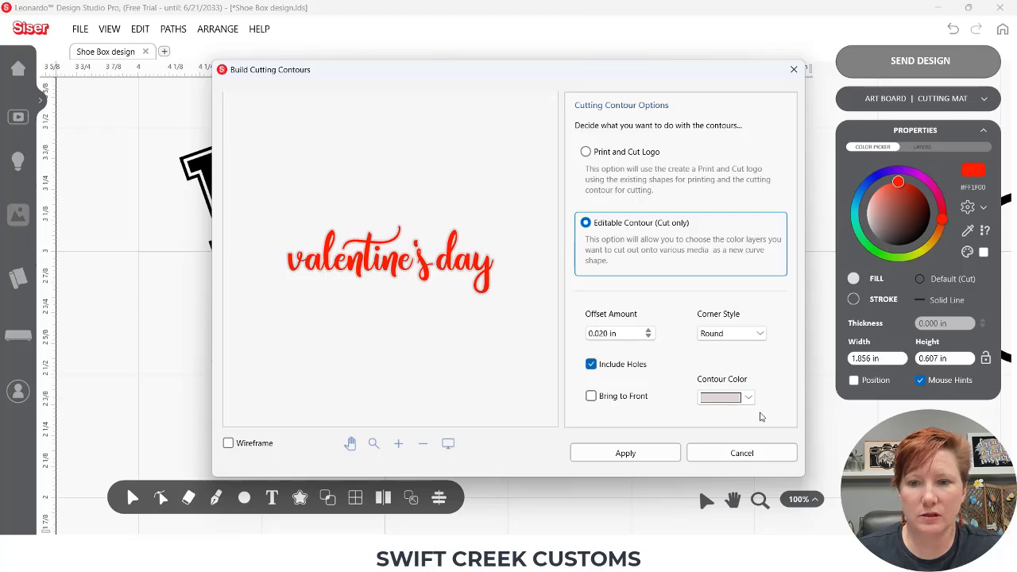
left_click(625, 458)
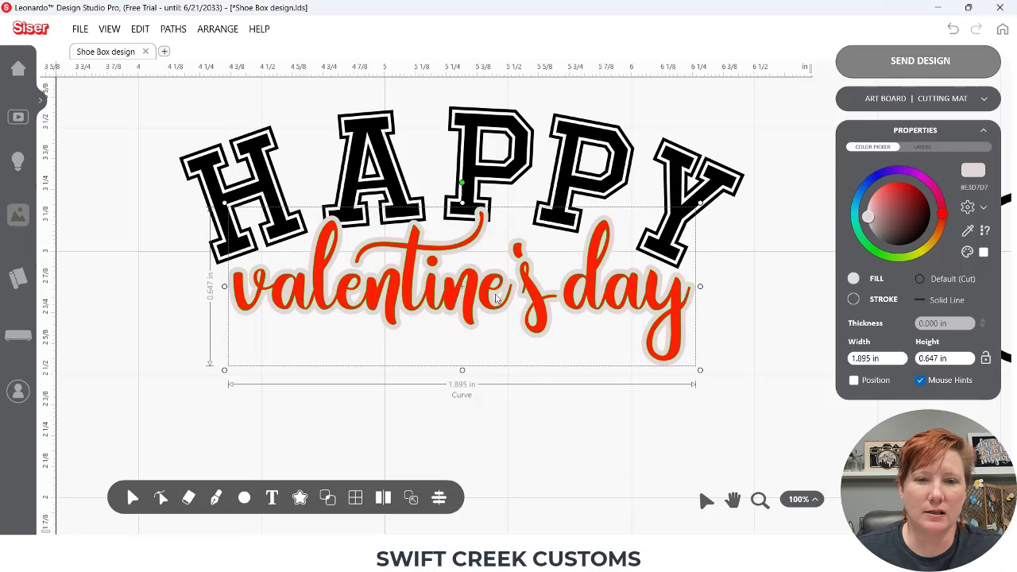
key("ctrl+z")
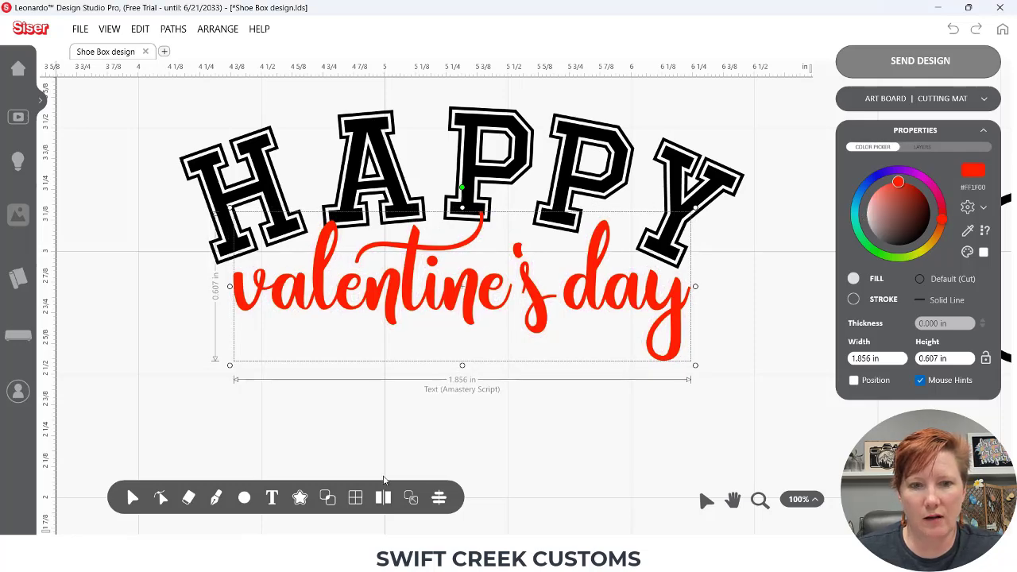
Set up an editable cut-only contour for the valentine's day text with holes included and a gray #AD9A9A contour color.
left_click(300, 498)
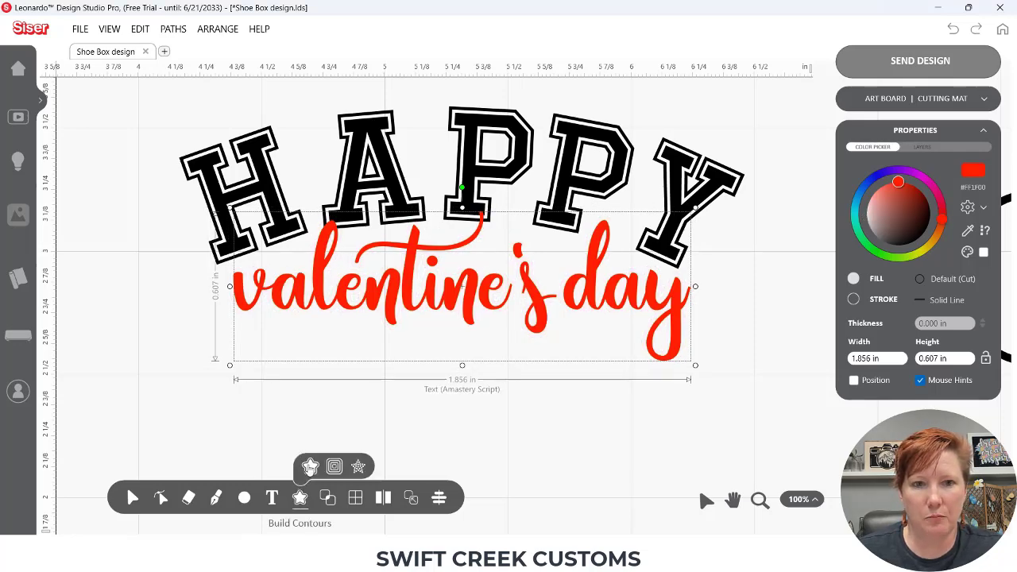
left_click(310, 467)
left_click(586, 223)
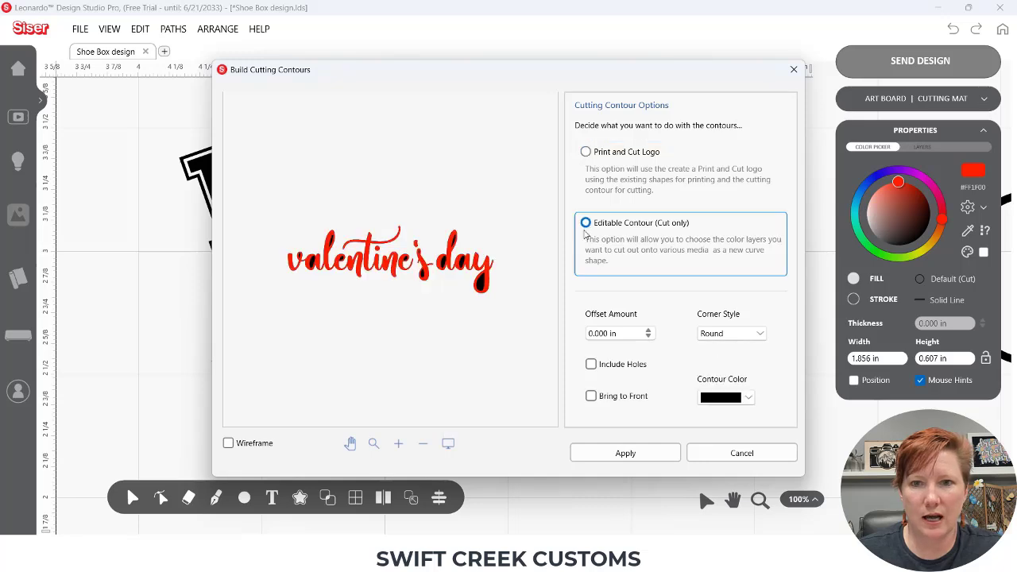
left_click(590, 364)
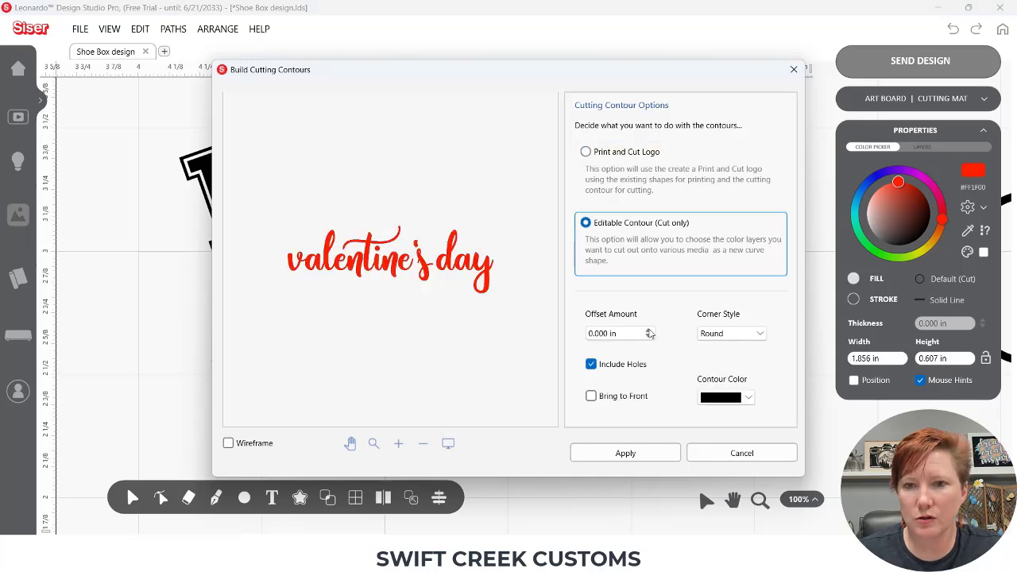
left_click(749, 397)
left_click(713, 447)
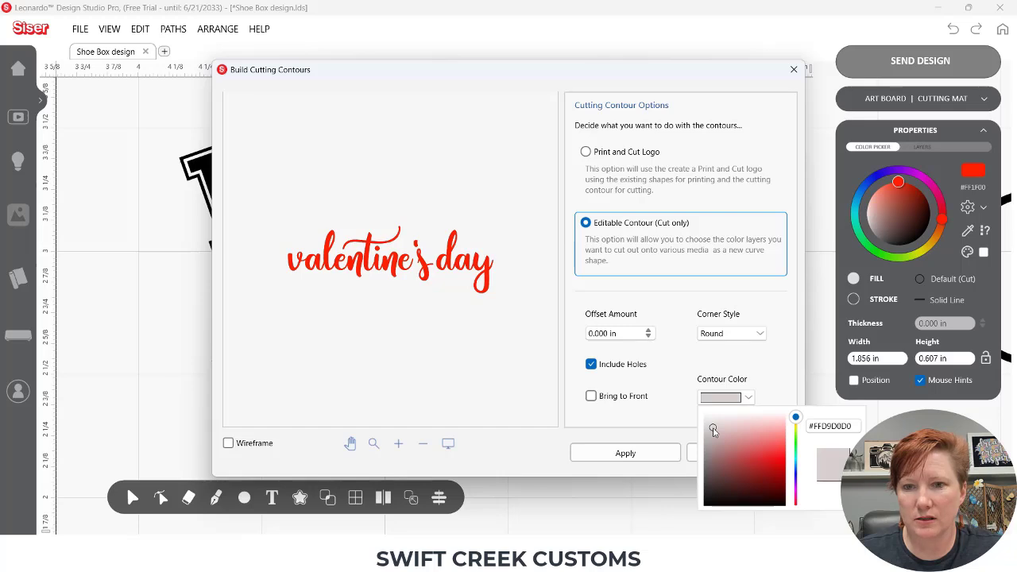
Set the contour offset to 0.012 in and apply the contour to the valentine's day text.
left_click(649, 332)
left_click(648, 332)
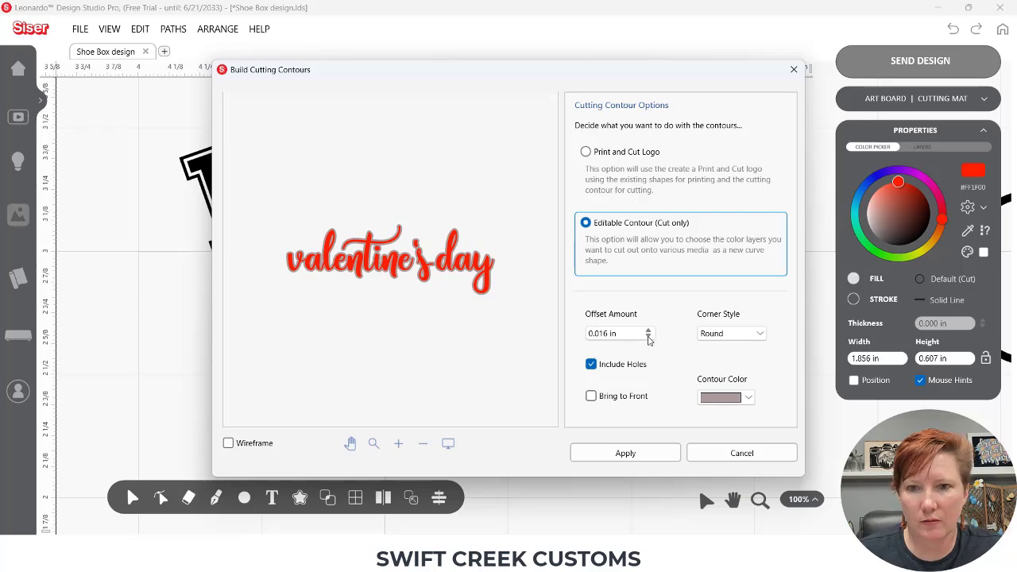
left_click(649, 337)
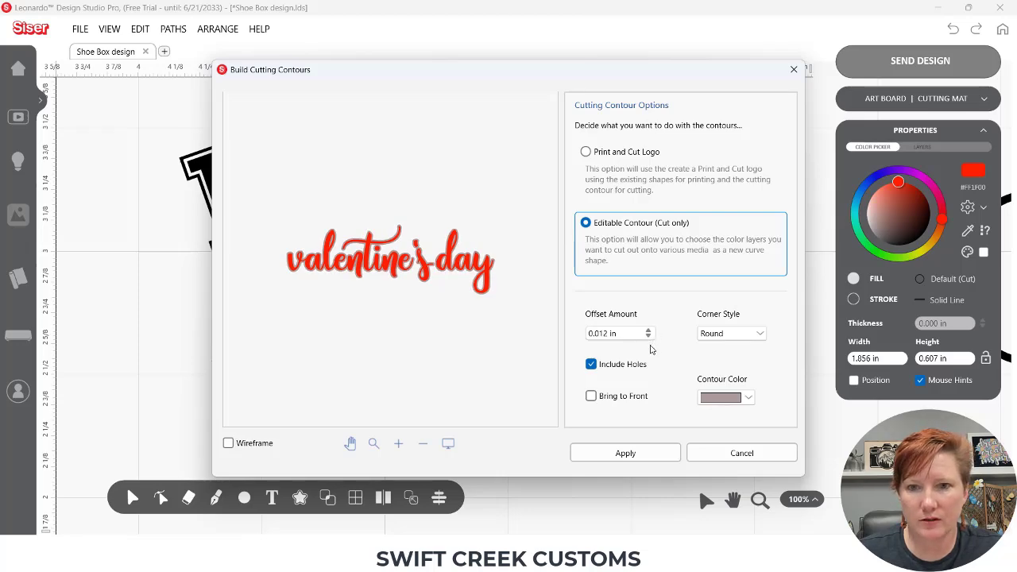
left_click(653, 454)
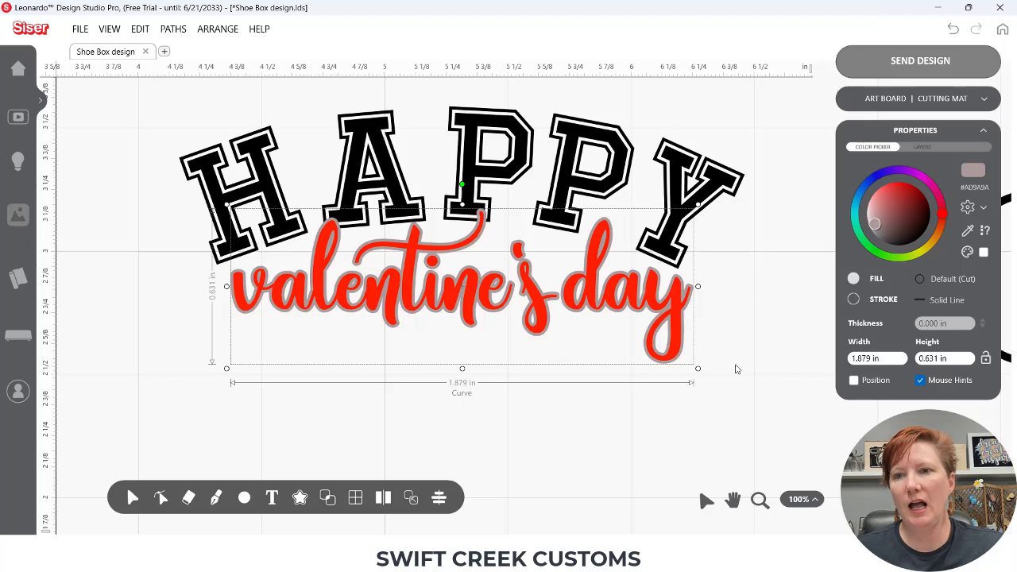
Subtract the gray valentine's day contour shape from the HAPPY group.
left_click(924, 149)
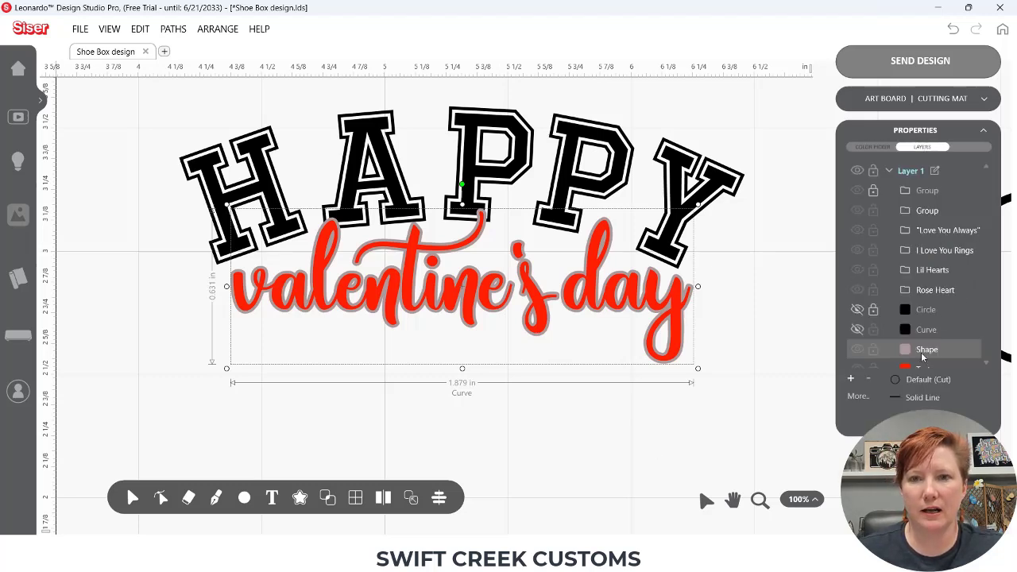
left_click(725, 181, "shift")
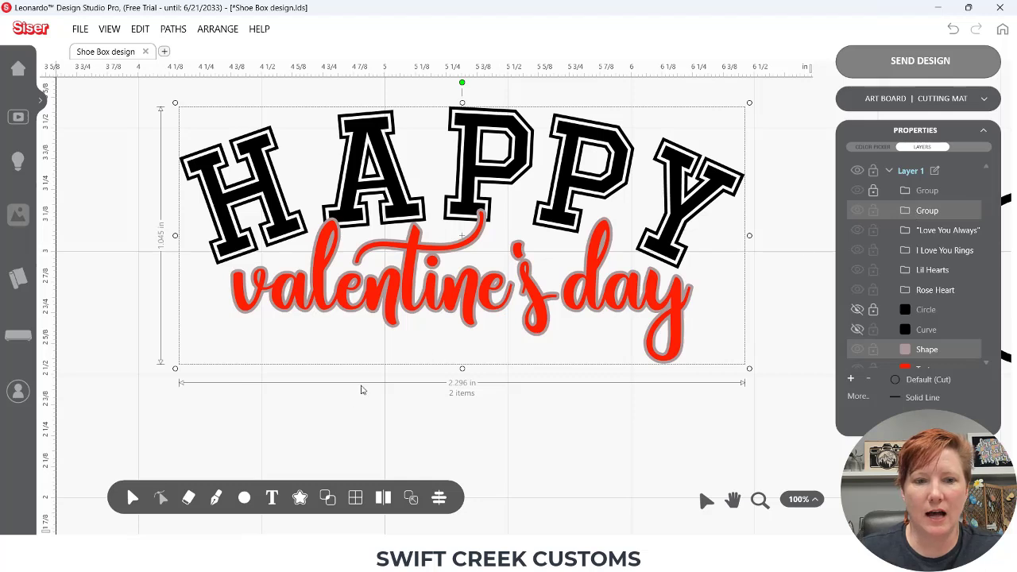
left_click(326, 497)
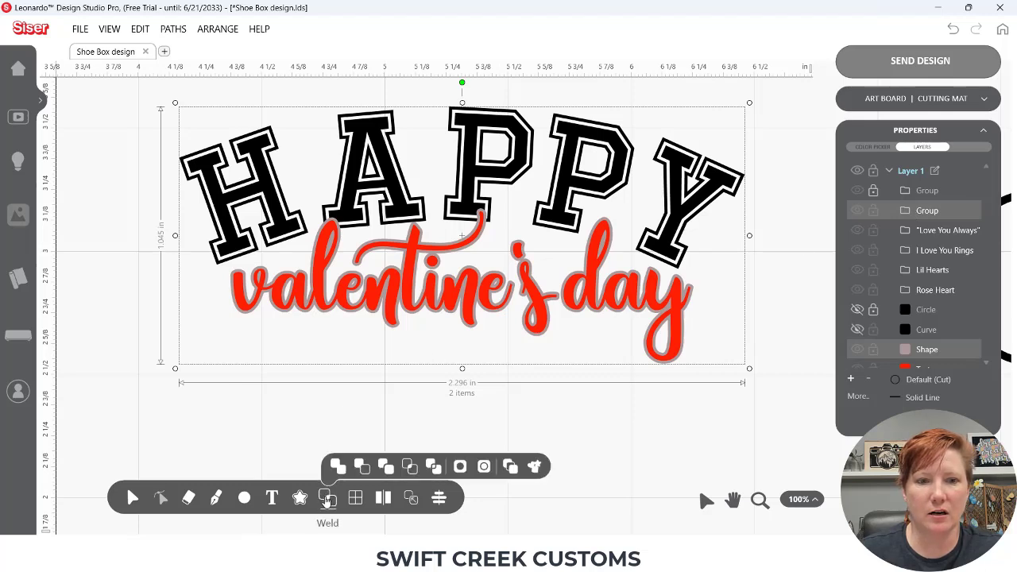
left_click(360, 467)
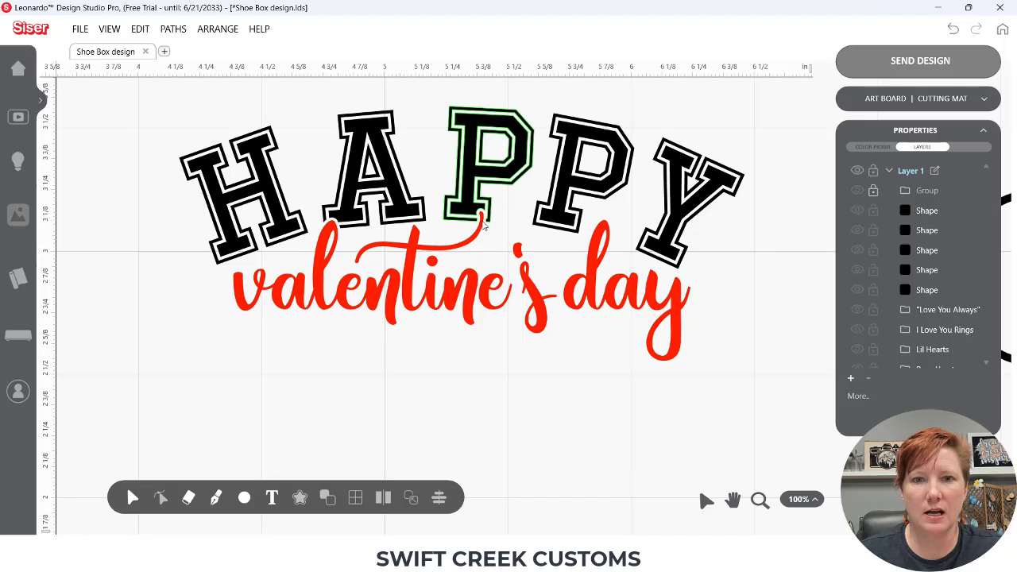
Recolor the valentine's day text to near-black #181110.
left_click(415, 245)
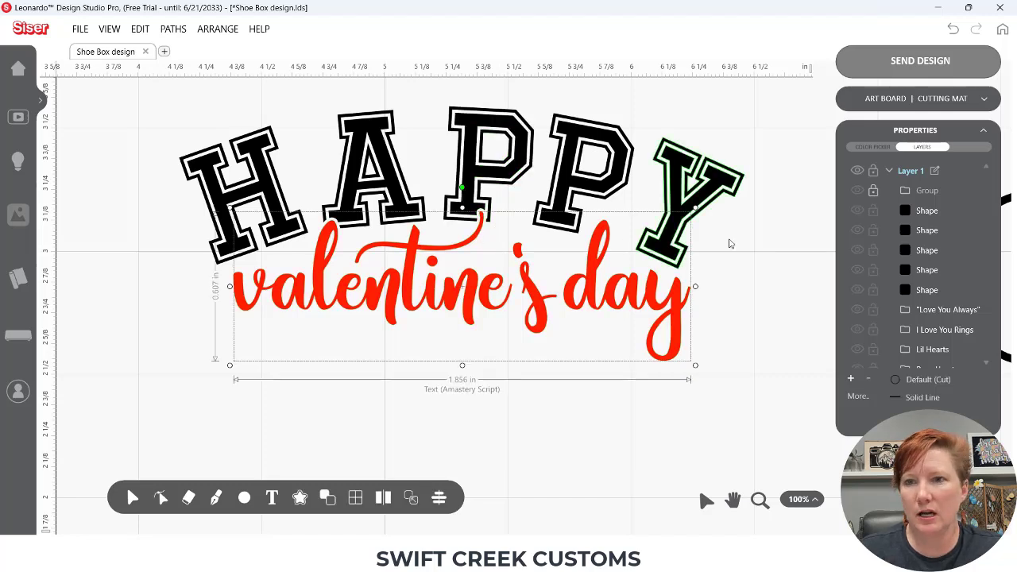
left_click(873, 148)
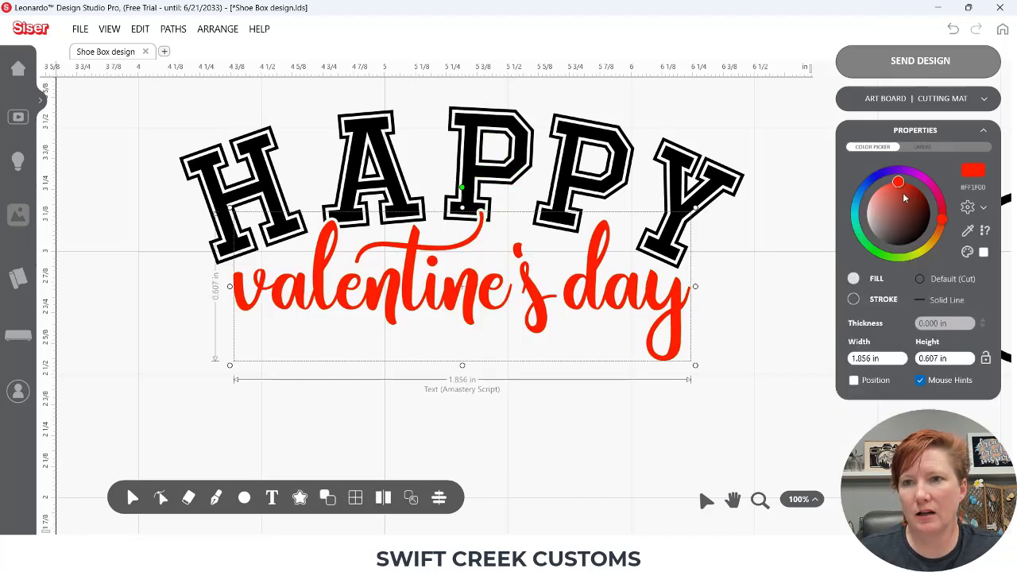
left_click(911, 238)
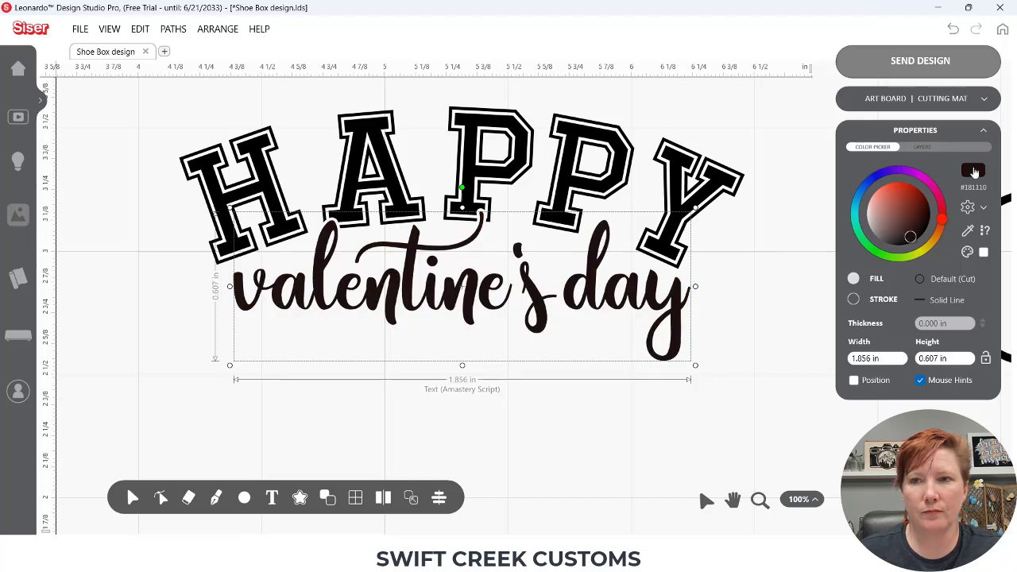
Recolor all of the HAPPY and valentine's day lettering to pure black #000000.
key("ctrl+a")
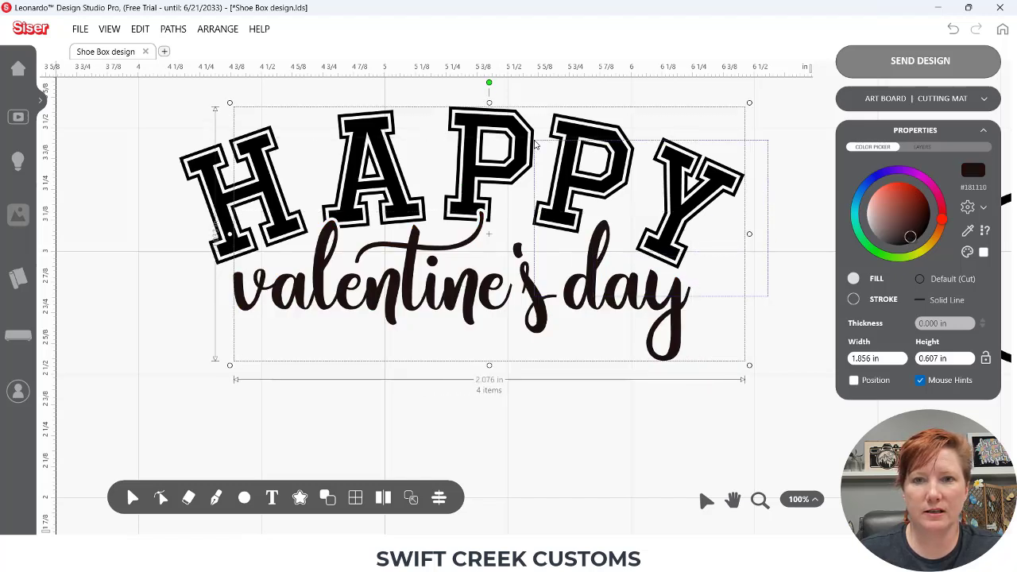
left_click(972, 171)
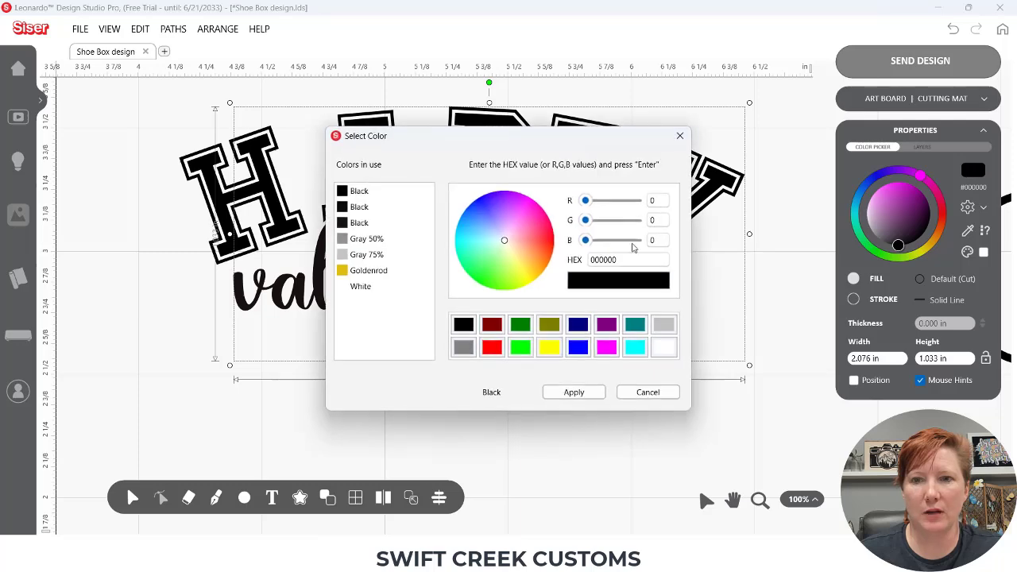
left_click(463, 324)
left_click(572, 396)
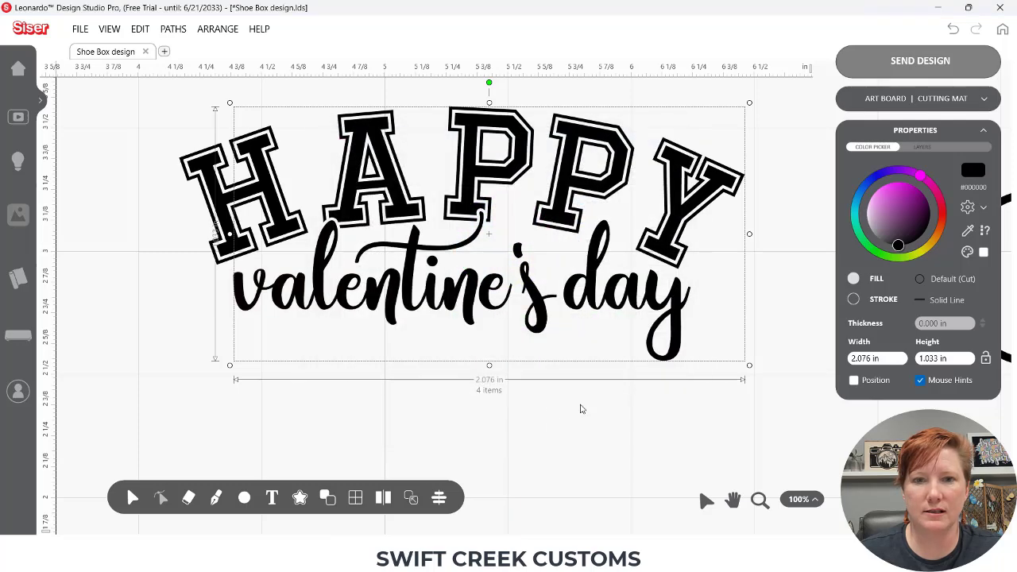
left_click(548, 418)
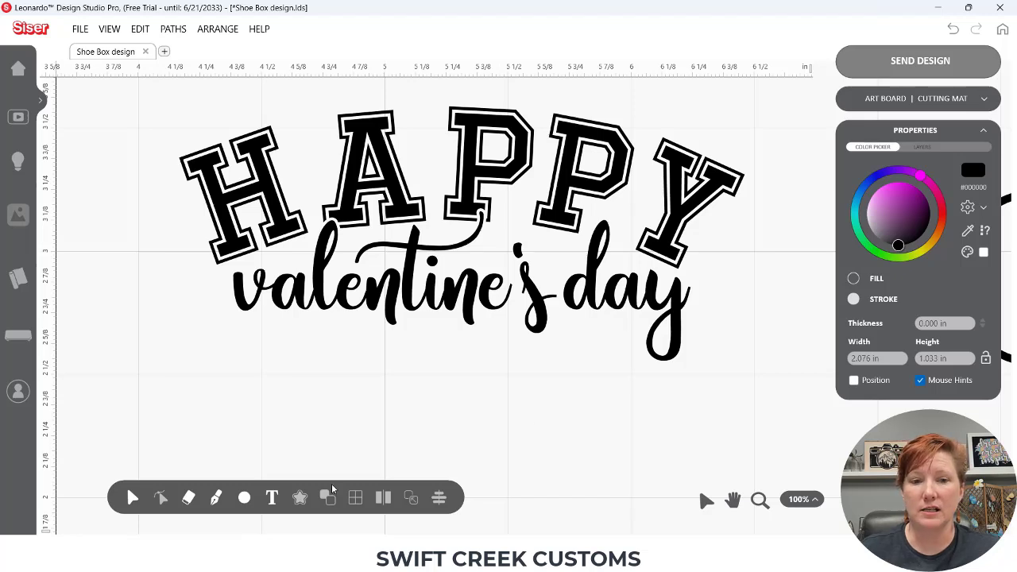
Enlarge the HAPPY valentine's day lettering to about 3.643 by 1.640 in on the box panel between the circles and group it.
left_click(346, 293)
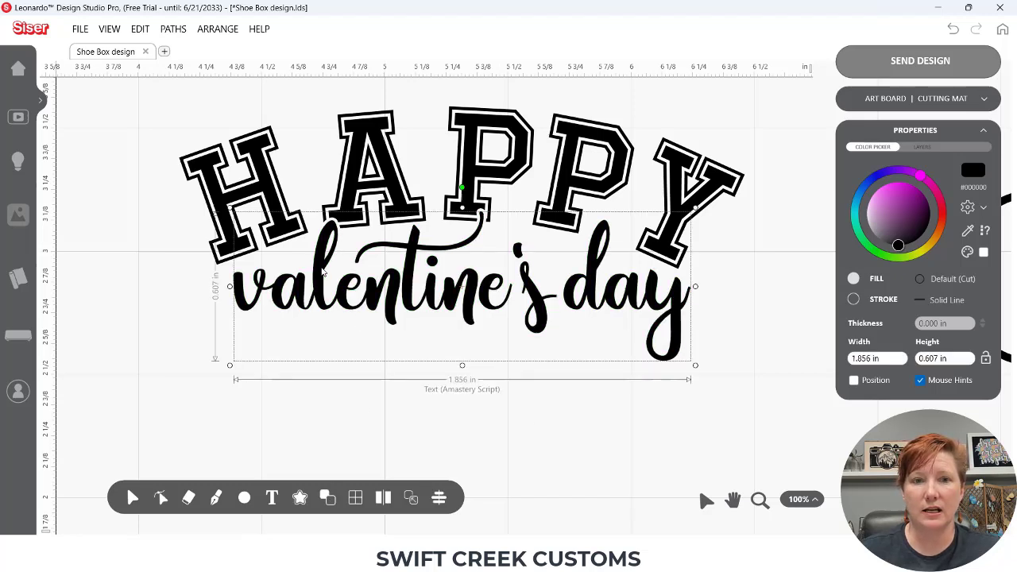
left_click_drag(137, 223, 334, 310)
mouse_move(328, 497)
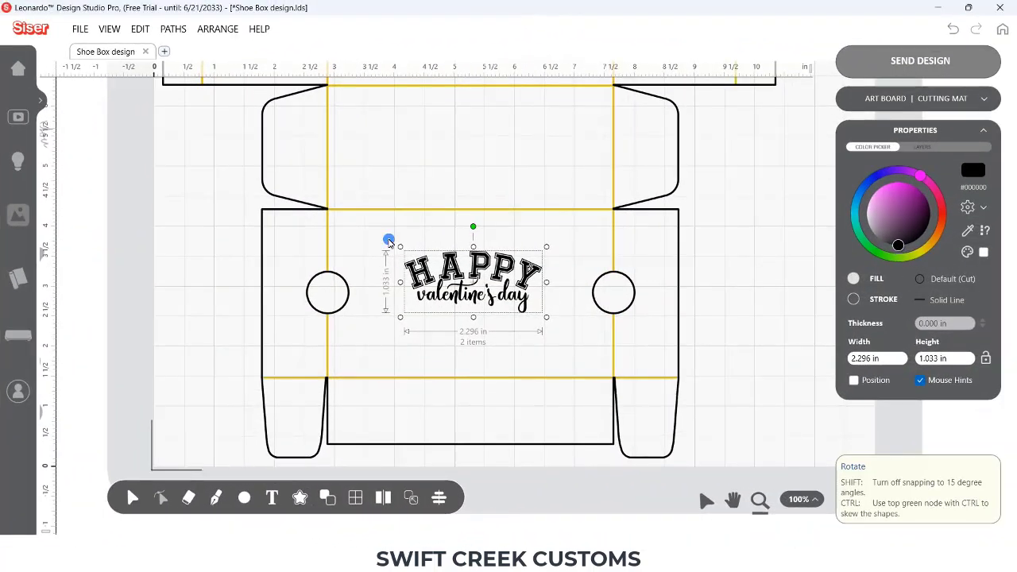
left_click_drag(381, 234, 590, 339)
left_click_drag(401, 339, 359, 356)
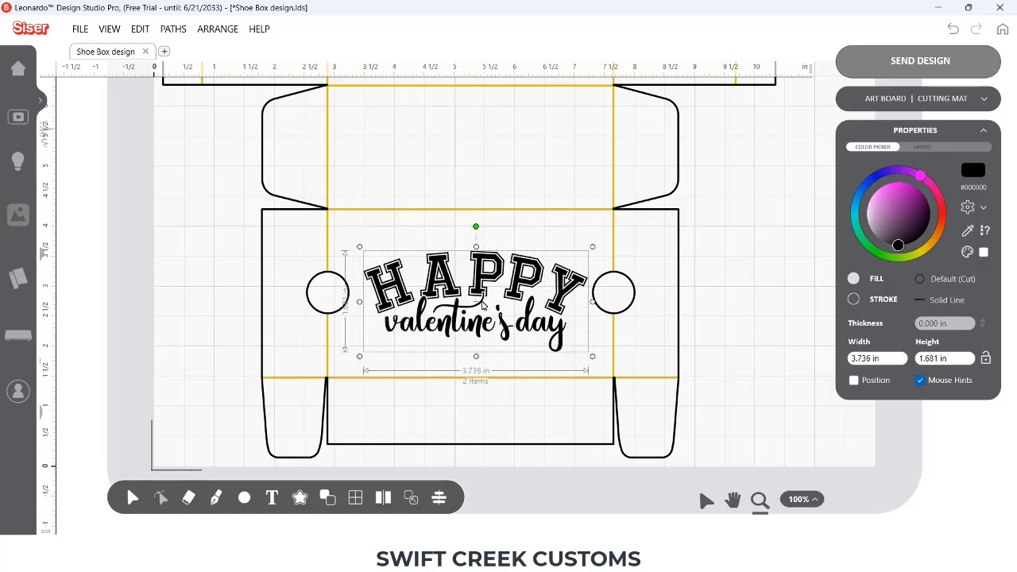
left_click_drag(479, 271, 474, 270)
left_click_drag(589, 342, 583, 339)
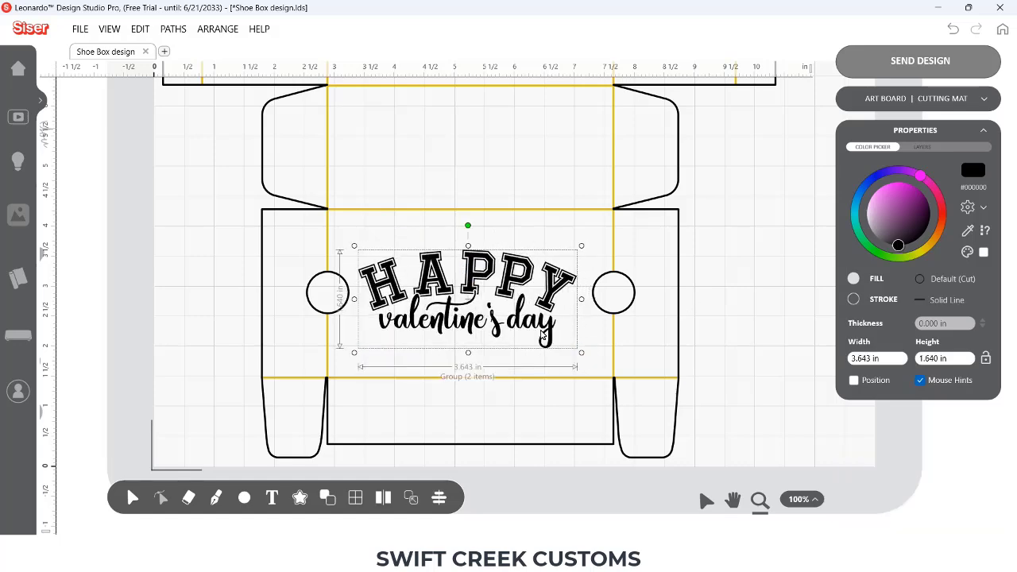
Unlock the box template group and center the lettering group horizontally on it.
left_click(922, 146)
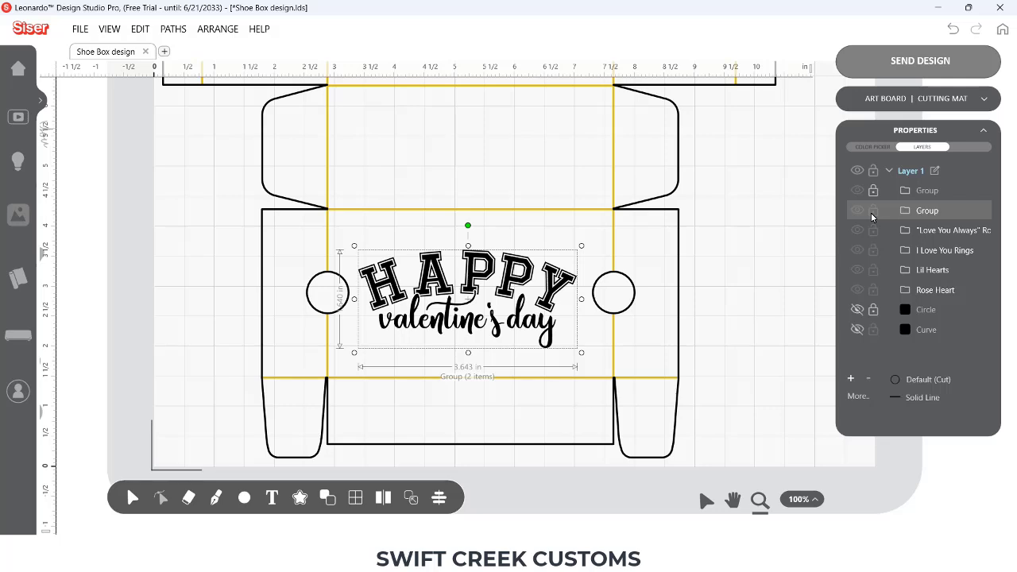
left_click(668, 282)
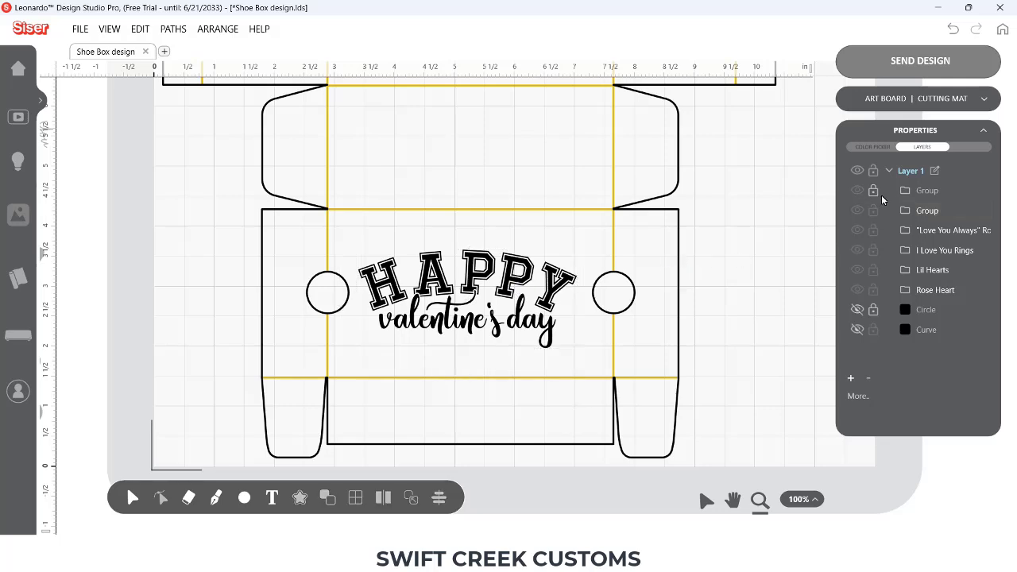
left_click(924, 199)
key("Right")
left_click(727, 353)
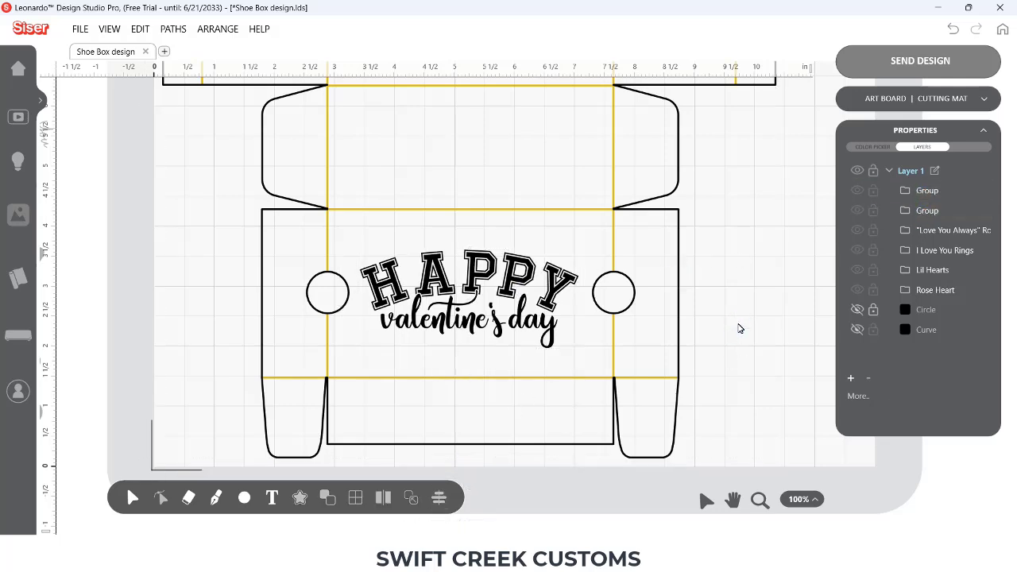
Lock the box template group again and save the Shoe Box design file.
left_click(678, 231)
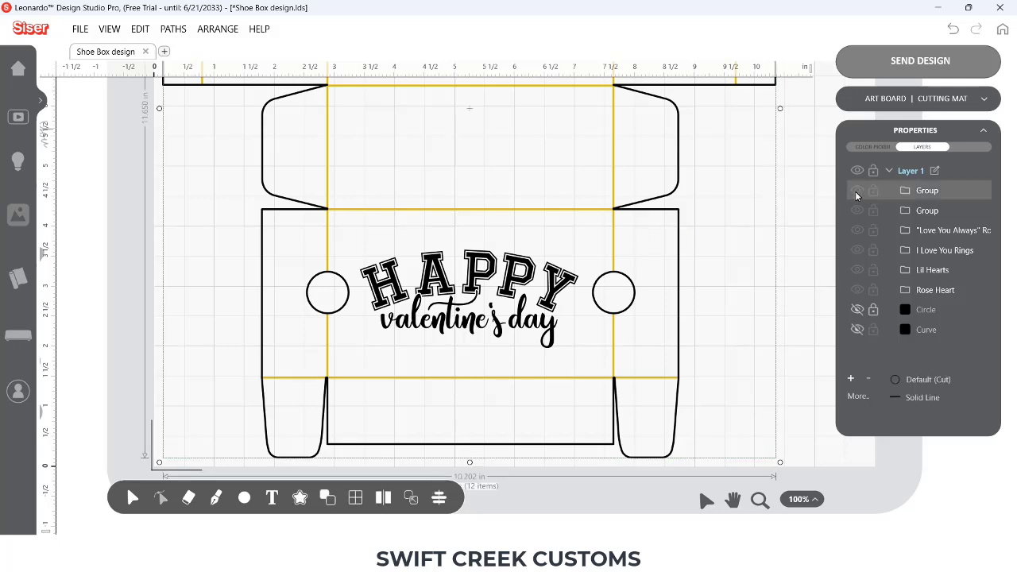
left_click(80, 28)
left_click(100, 109)
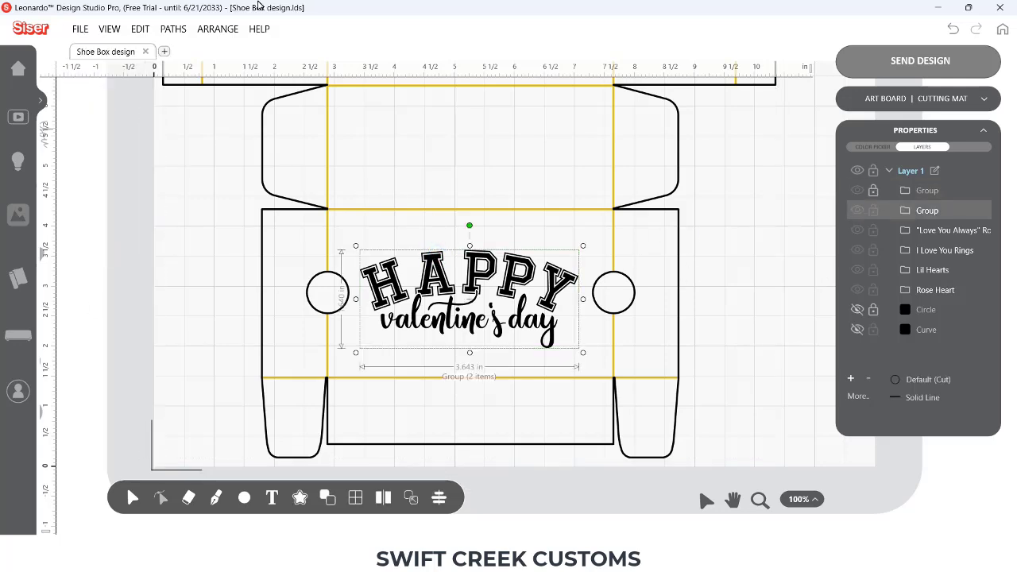
Copy the lettering group into a new document and place it at the mat's lower-left corner.
left_click(163, 50)
key("ctrl+v")
left_click_drag(343, 334, 336, 402)
Duplicate the lettering group into a two-by-two arrangement of four copies along the mat's lower edge.
key("ctrl+d")
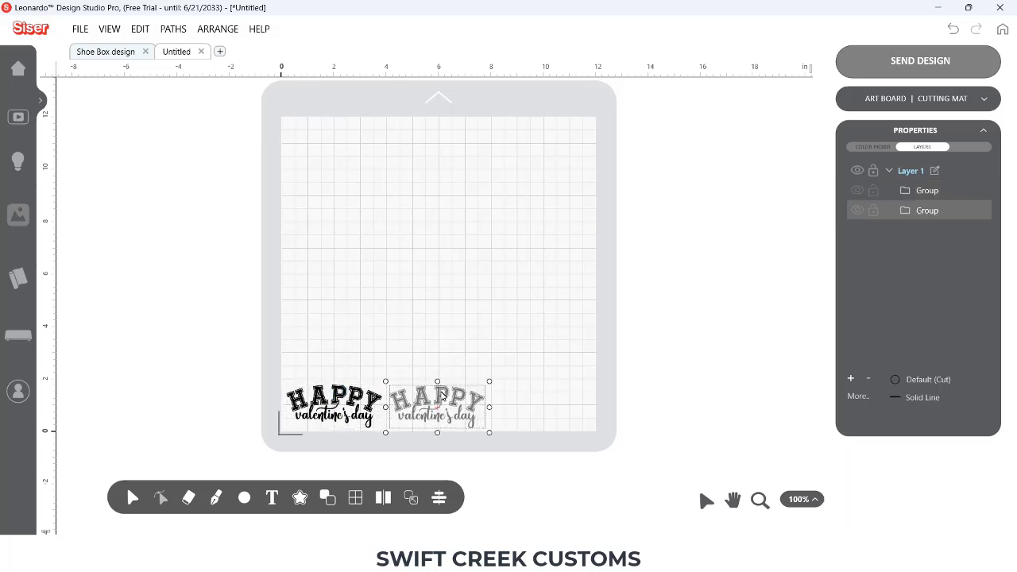
key("ctrl+d")
key("ctrl+z")
key("ctrl+a")
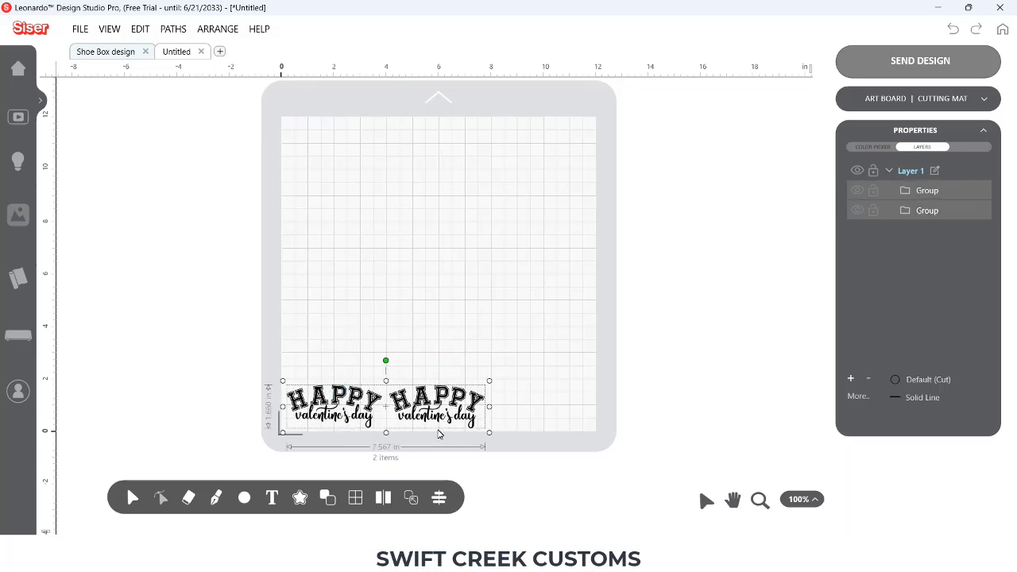
key("ctrl+d")
left_click_drag(381, 407, 381, 361)
left_click(532, 389)
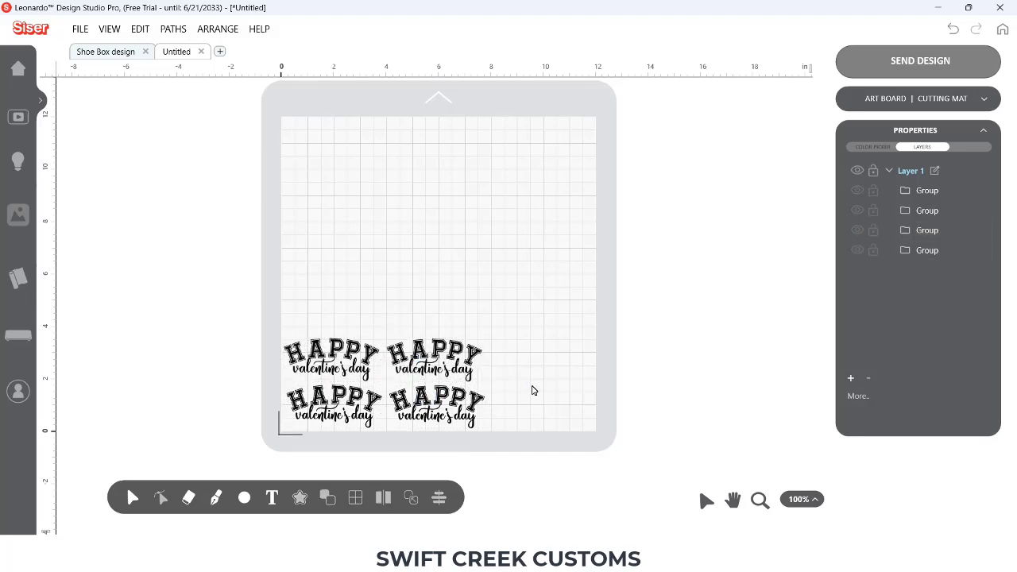
Send all artwork for cutting with each color layer moved to the origin, and select the upper-left lettering copy.
left_click(921, 61)
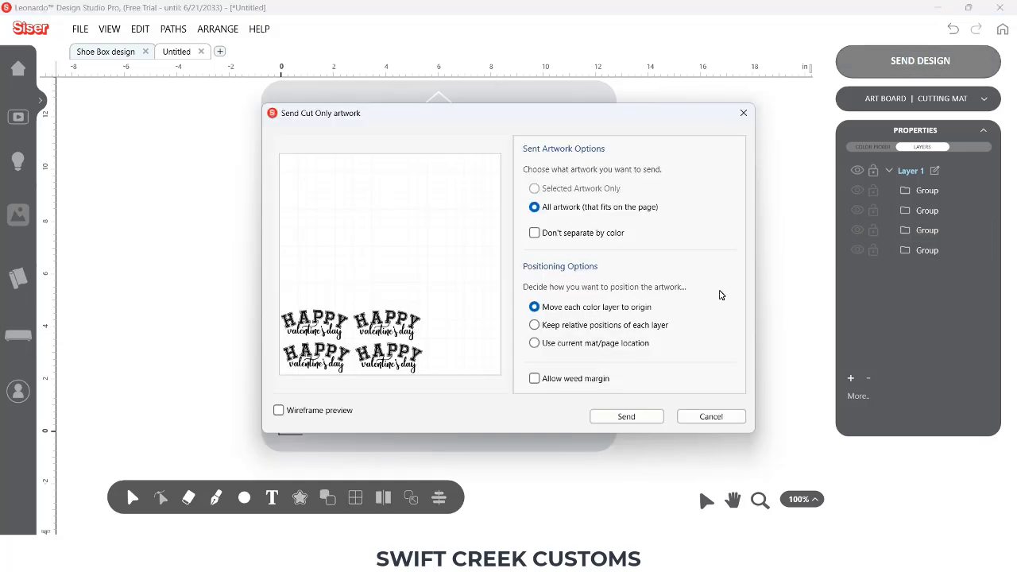
left_click(625, 416)
left_click(486, 284)
left_click(380, 417)
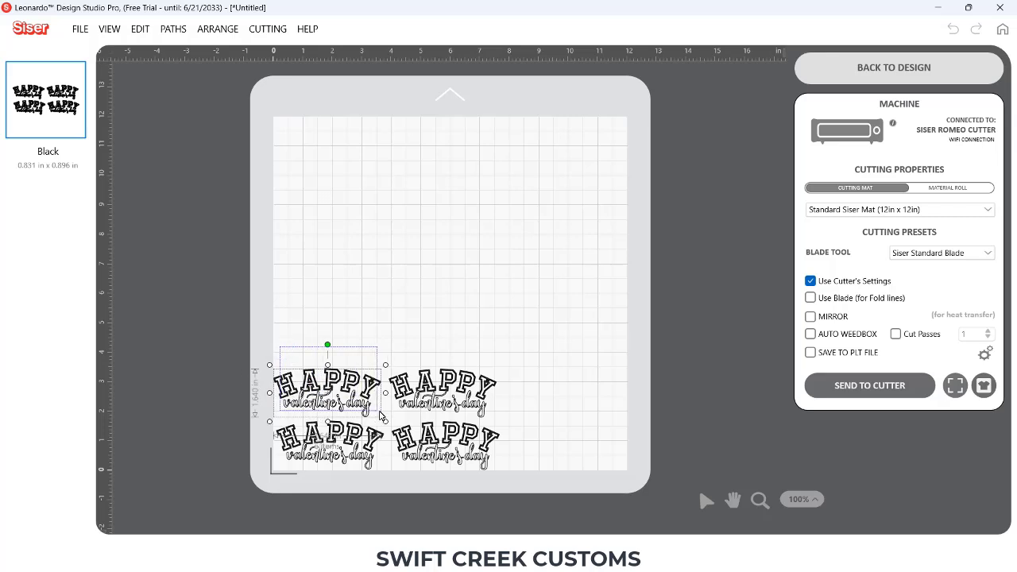
key("ctrl+z")
key("ctrl+z")
key("ctrl+z")
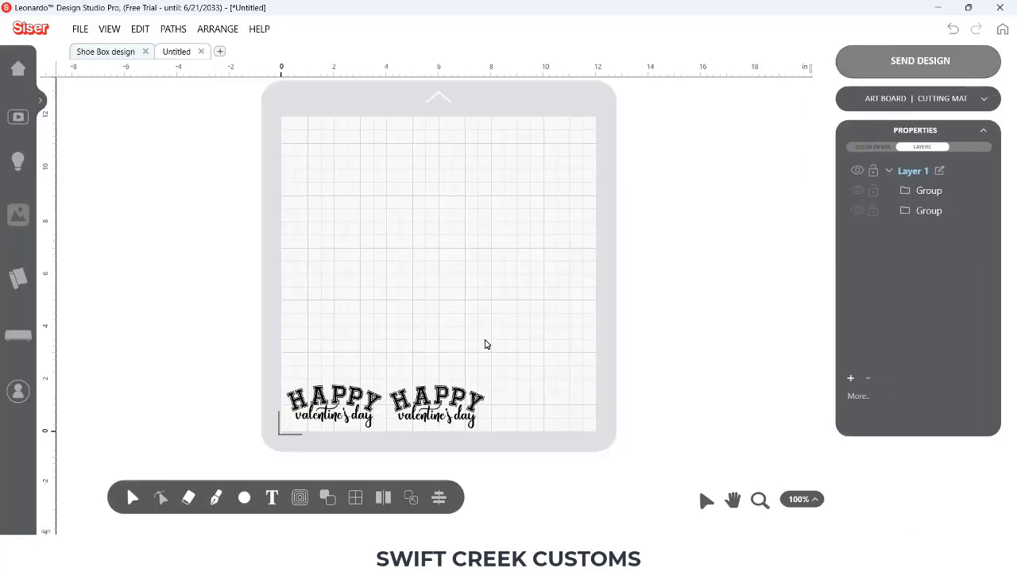
key("ctrl+z")
key("ctrl+y")
key("ctrl+y")
key("ctrl+y")
key("ctrl+y")
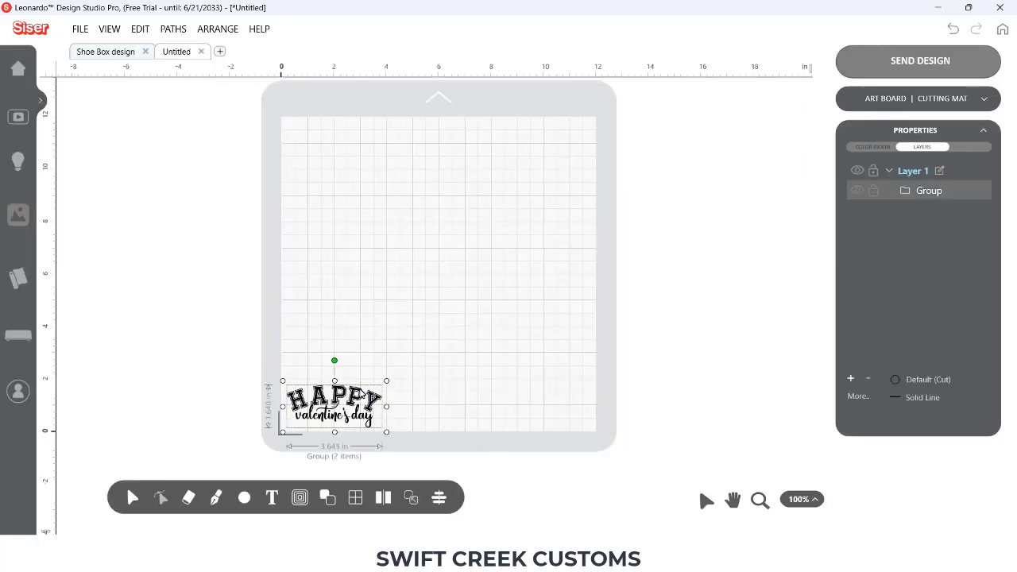
key("ctrl+z")
key("ctrl+y")
left_click(191, 309)
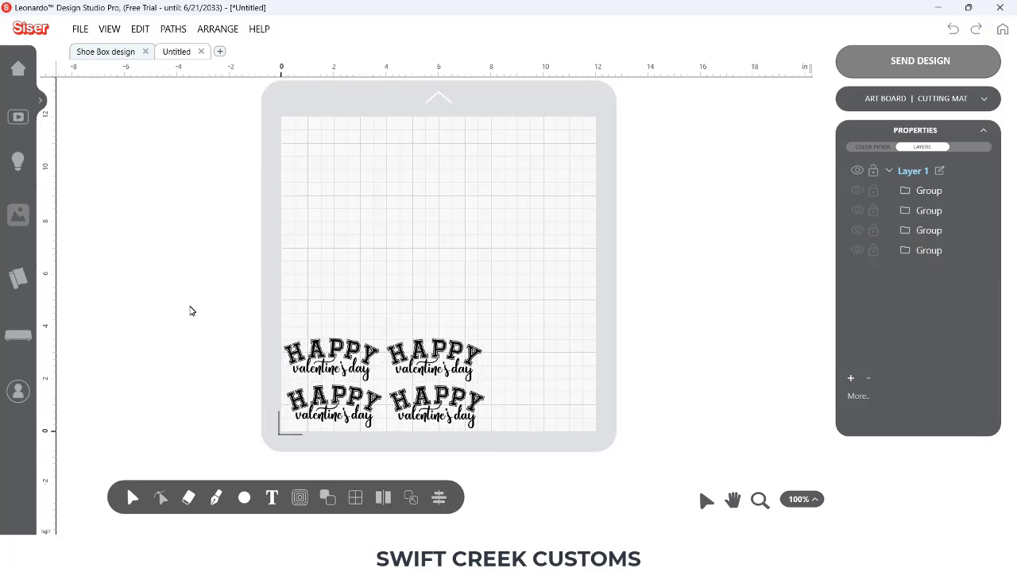
key("ctrl+z")
Send the four lettering copies for cutting without a weed margin, and try a weed box around the upper-left copy.
left_click(920, 61)
left_click(561, 415)
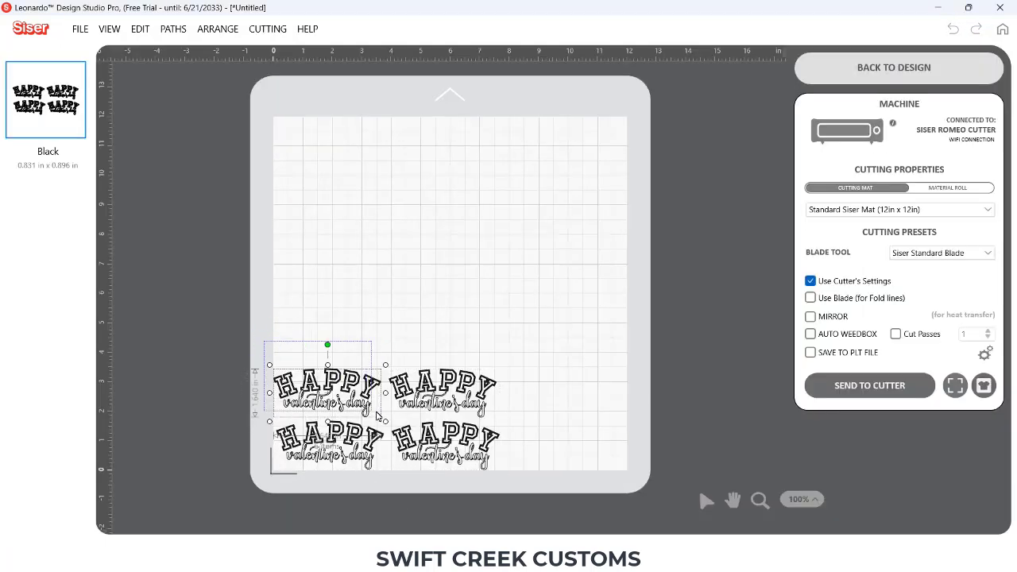
left_click(760, 500)
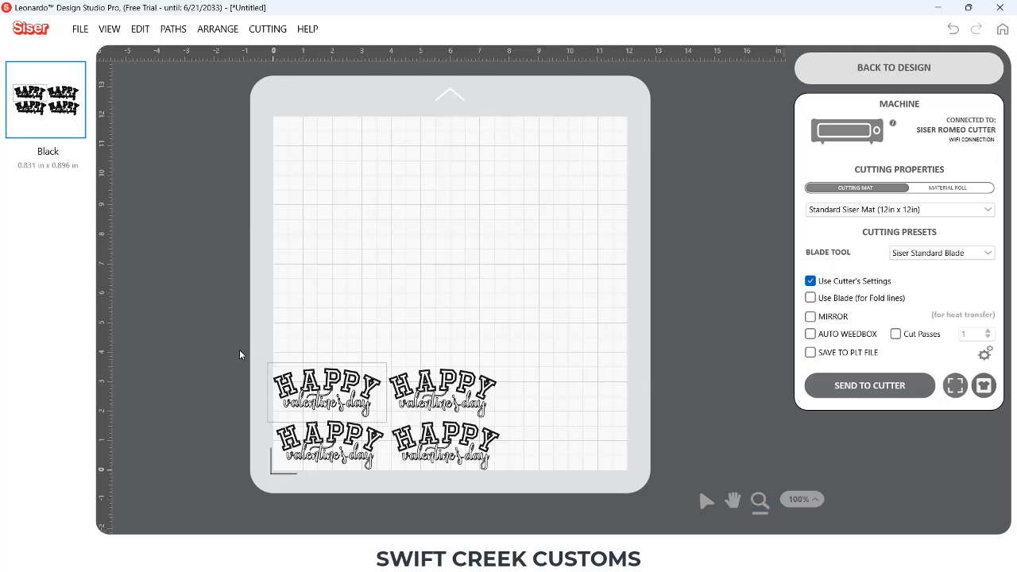
left_click_drag(251, 334, 486, 475)
left_click_drag(381, 320, 383, 310)
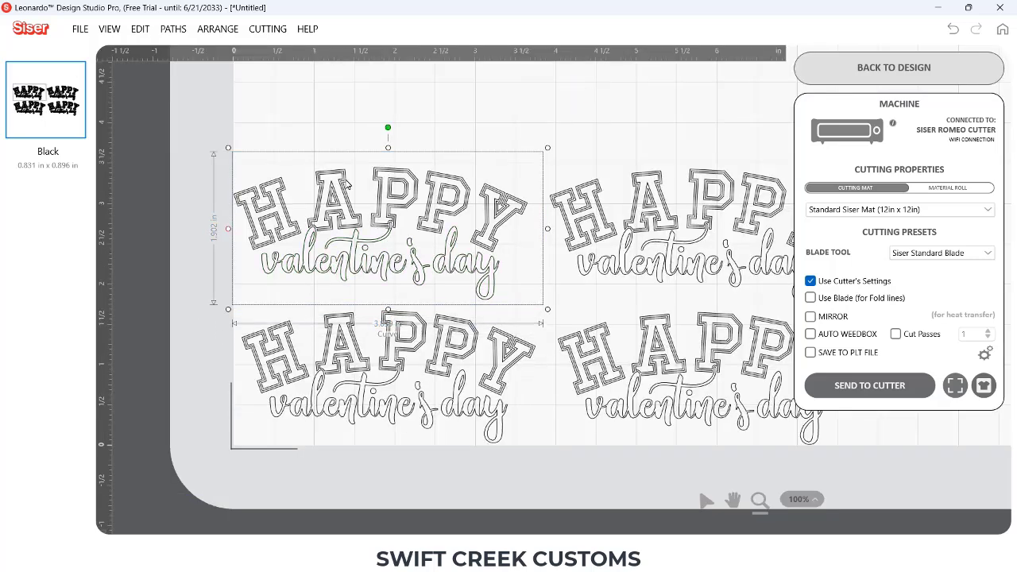
Return to the design and resend all artwork for cutting with a weed margin allowed.
left_click(907, 68)
left_click(921, 60)
left_click(530, 379)
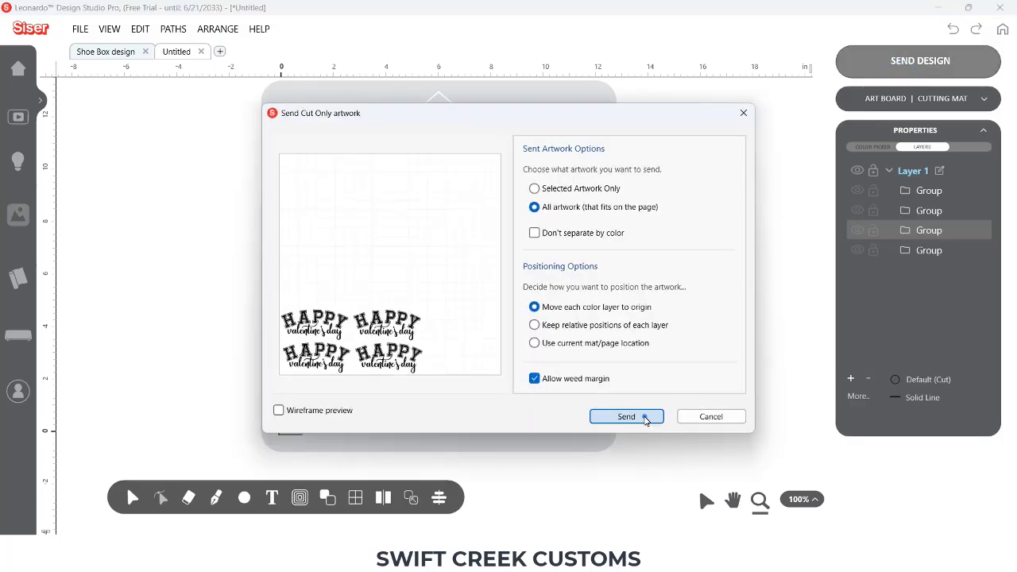
left_click(640, 416)
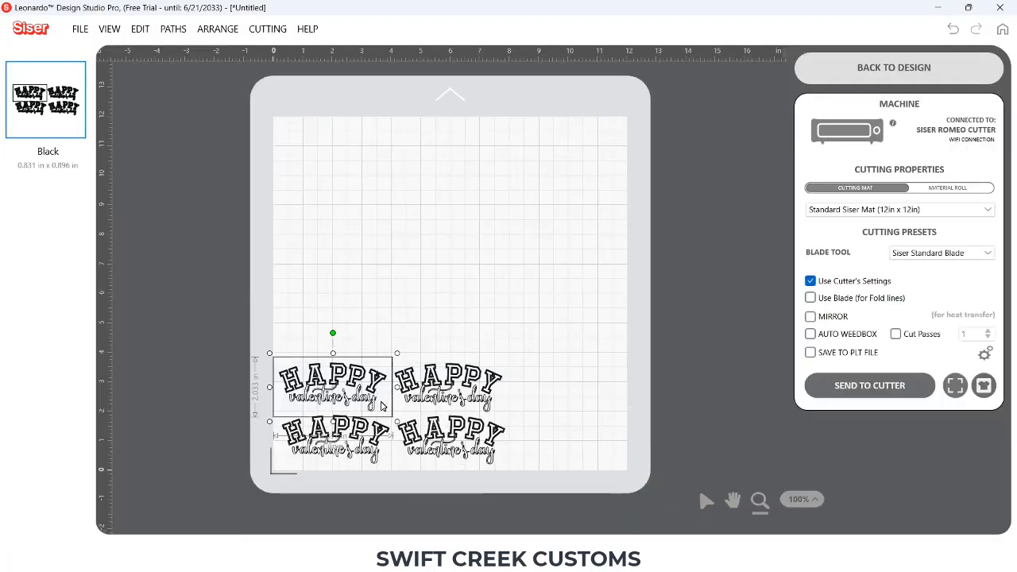
Add weed boxes around the two left-hand lettering copies and trim them to meet, making the lower one about 1.94 in tall.
left_click(759, 500)
left_click_drag(255, 320, 529, 494)
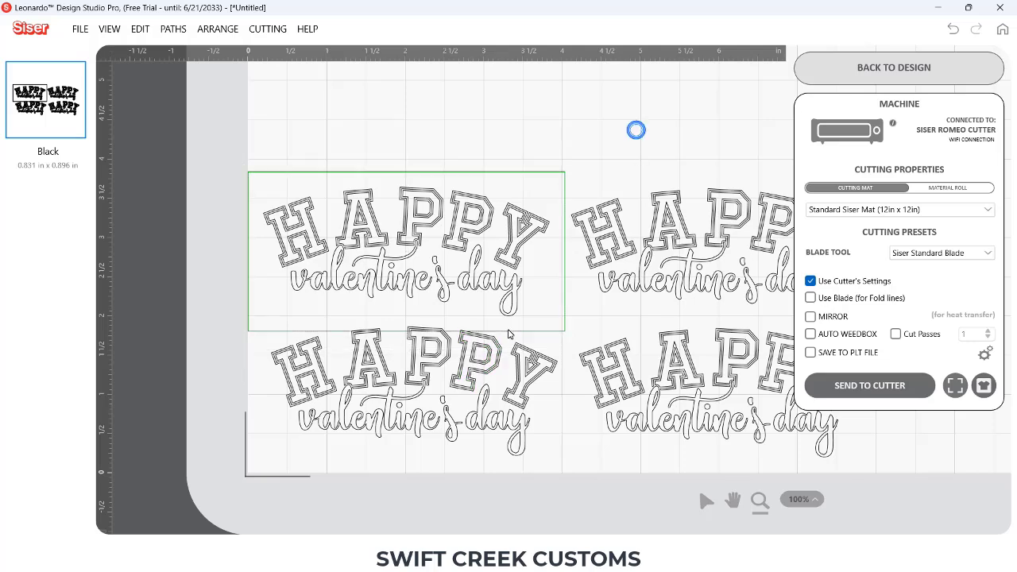
left_click_drag(410, 337, 414, 317)
left_click(266, 350)
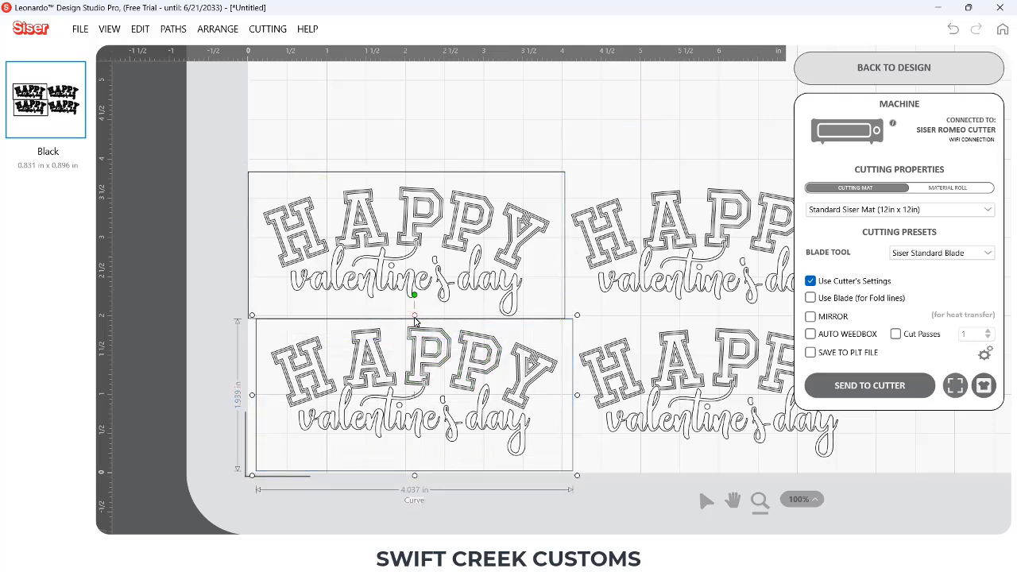
Add weed boxes around the two right-hand lettering copies and adjust the adjoining box edges so they meet without overlapping.
scroll(449, 213, "right", 5)
scroll(450, 213, "up", 1)
left_click(450, 213)
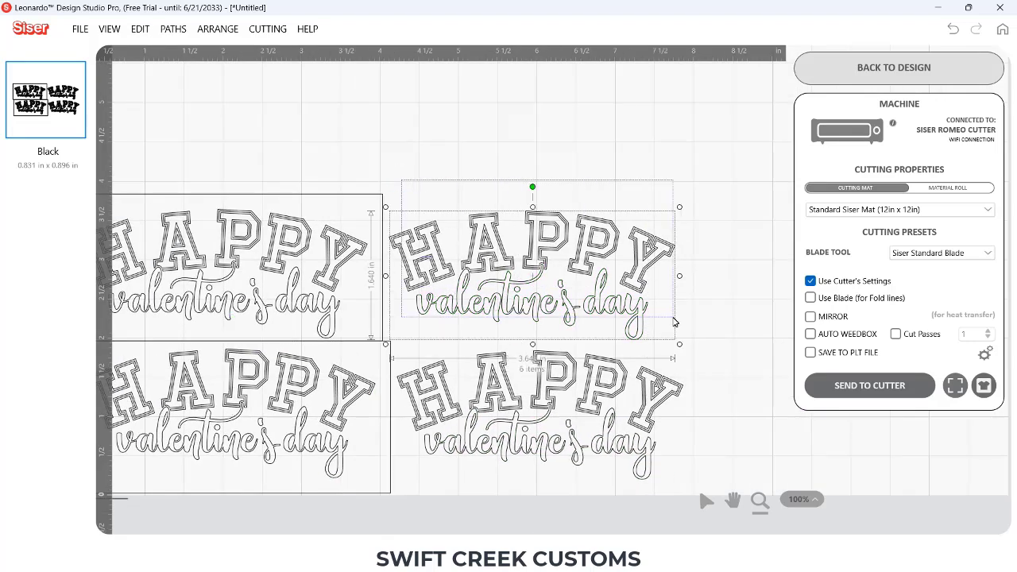
left_click_drag(537, 344, 539, 350)
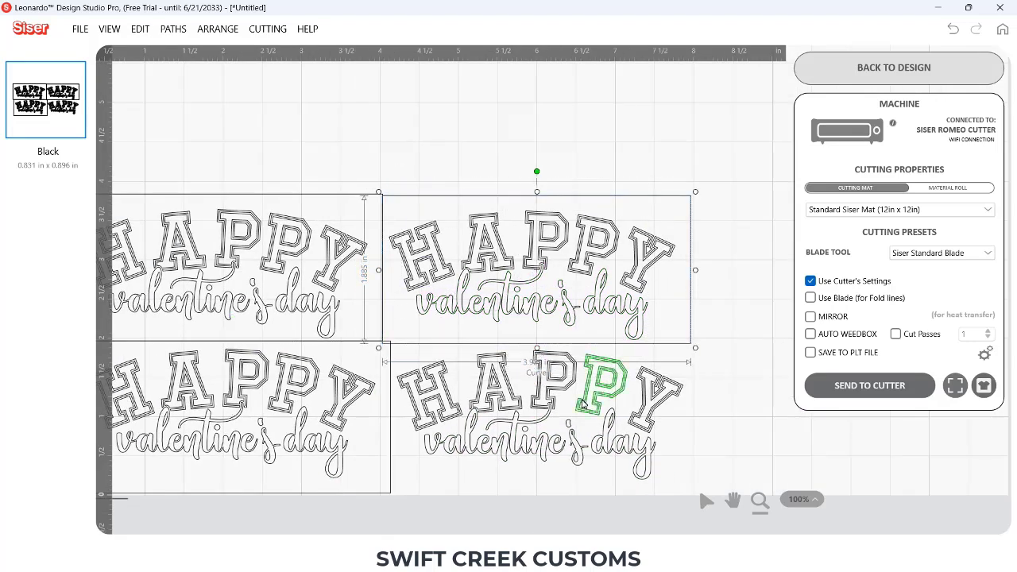
left_click(593, 361)
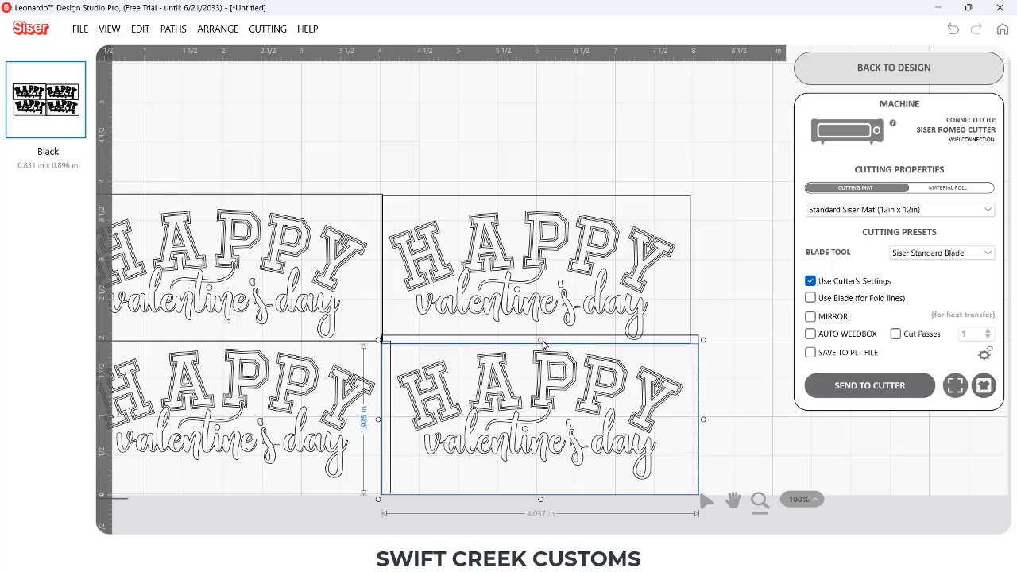
left_click(386, 419)
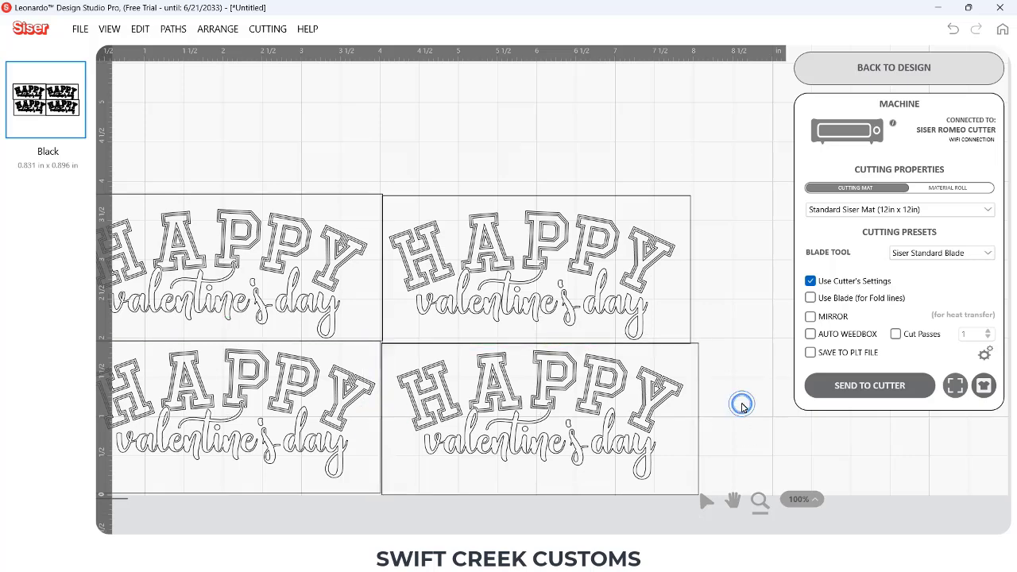